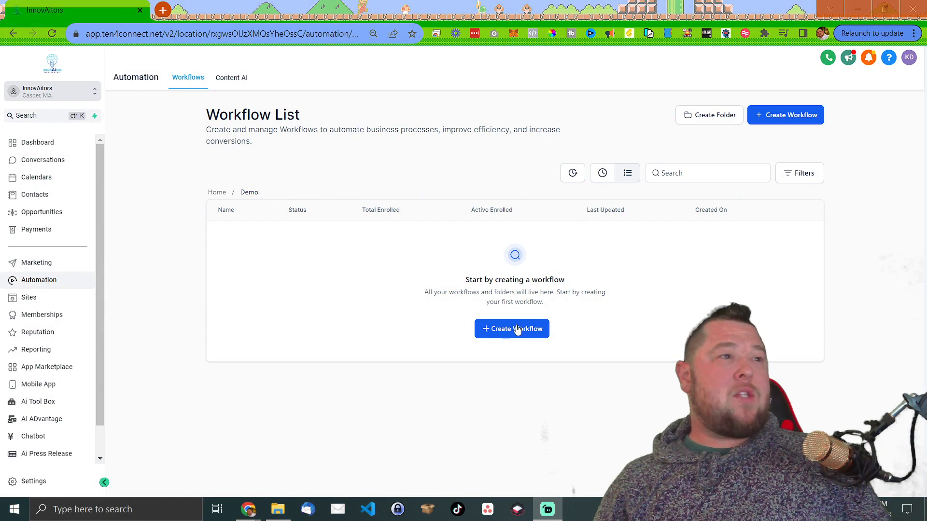
- Create a new workflow in the Demo folder from scratch after browsing the recipe templates
left_click(517, 330)
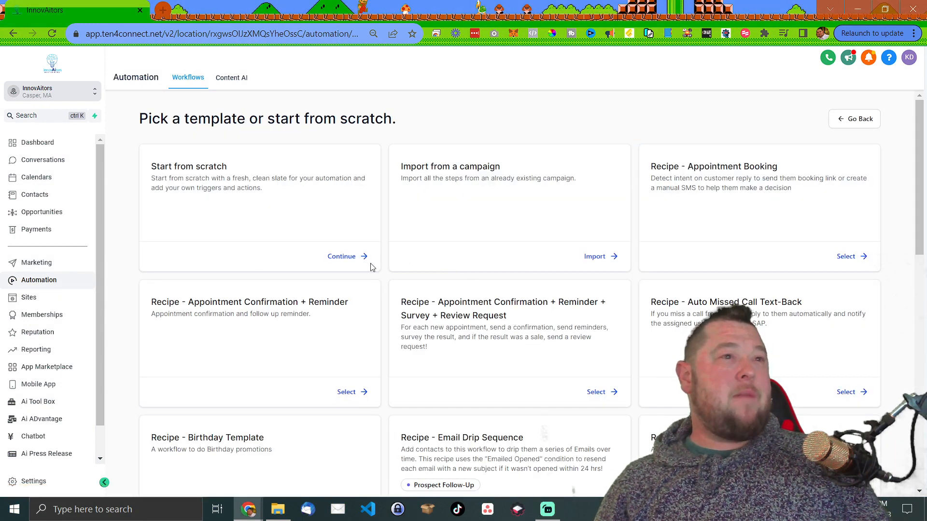
scroll(483, 263, "down", 5)
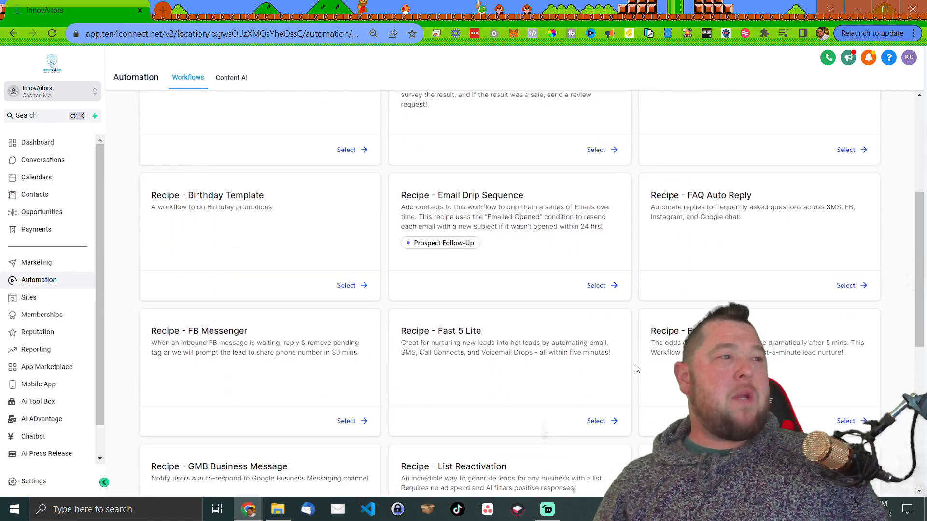
scroll(551, 328, "down", 6)
scroll(551, 328, "down", 2)
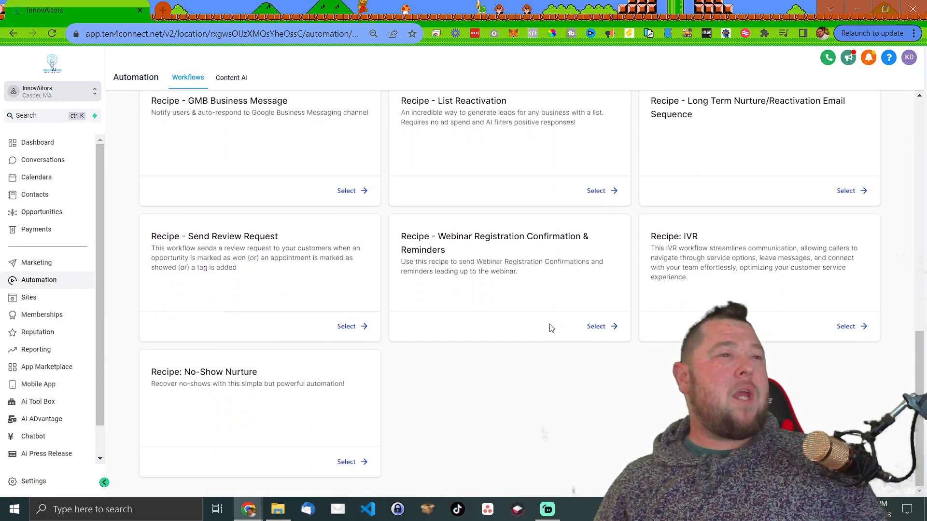
scroll(512, 328, "up", 12)
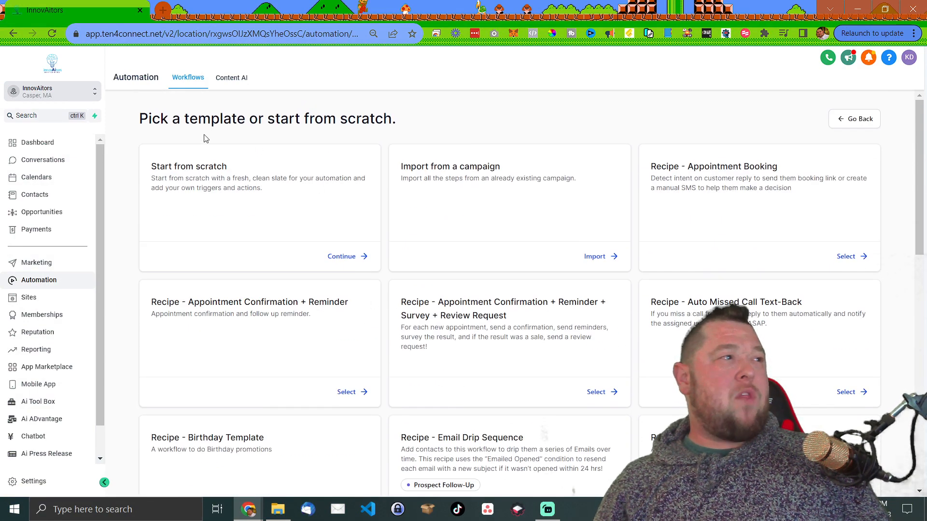
left_click(344, 256)
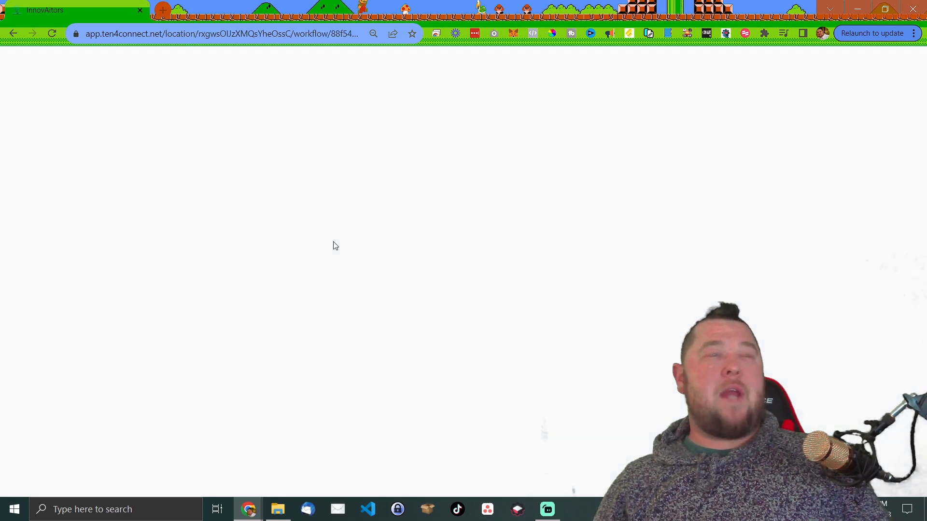
- Name the blank workflow 'Test Workflow', save it and dismiss the Saved notice
left_click(475, 59)
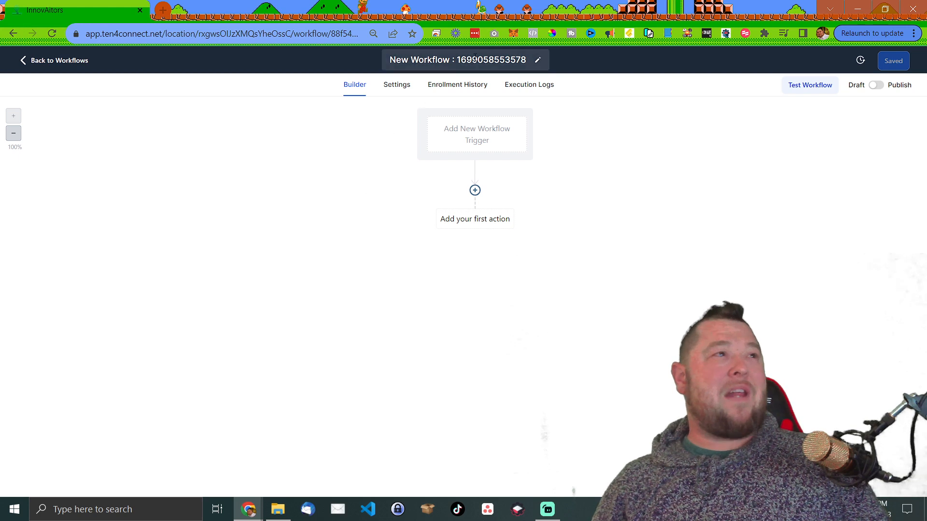
key("BackSpace")
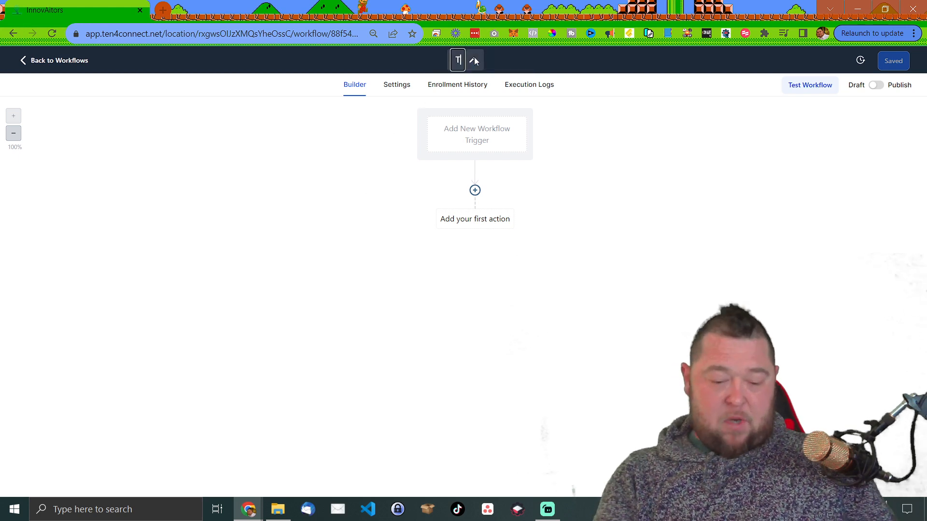
type("Test Workflow")
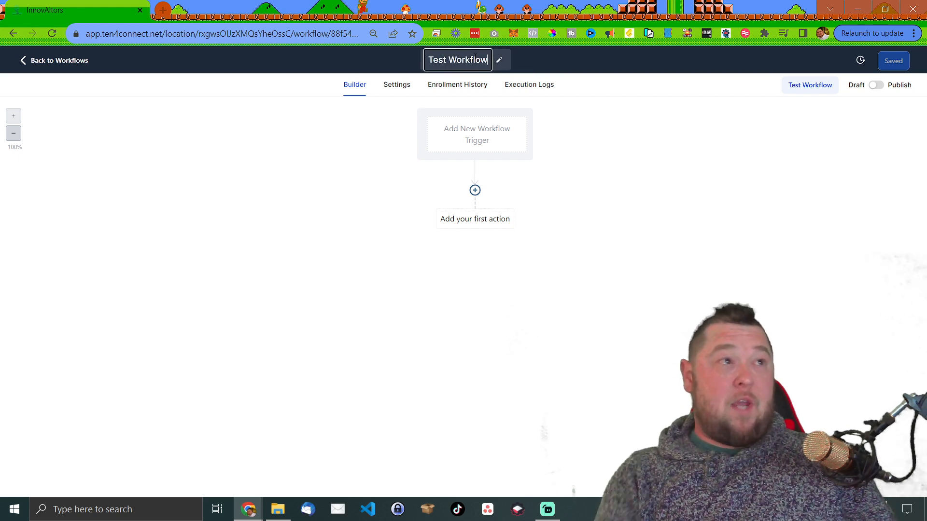
key("Return")
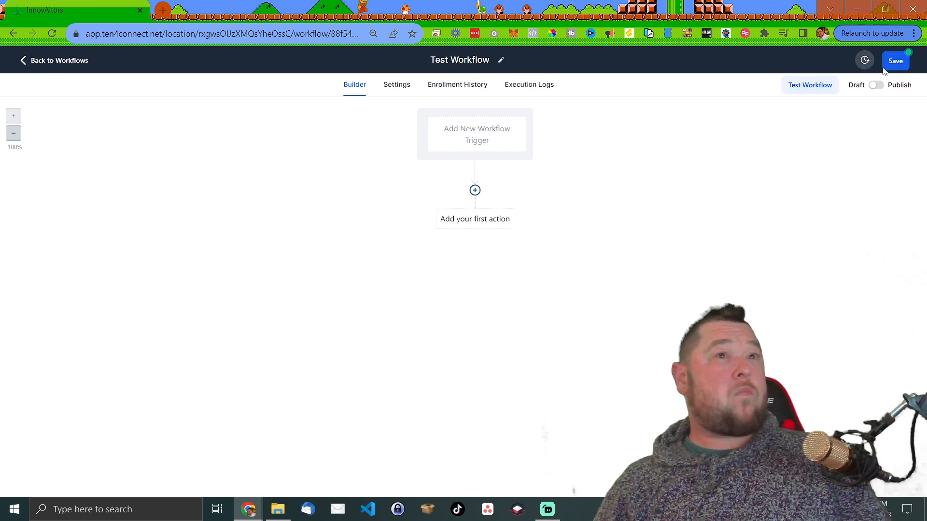
left_click(896, 61)
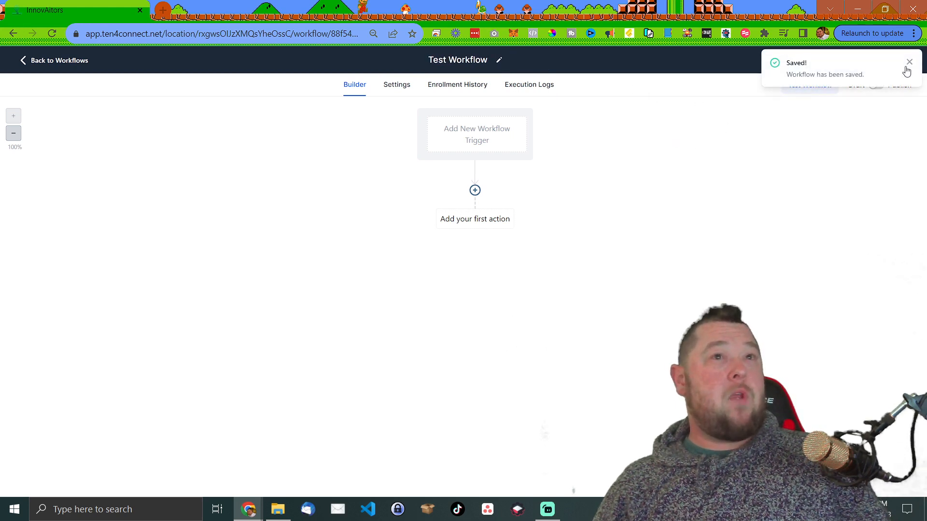
left_click(910, 62)
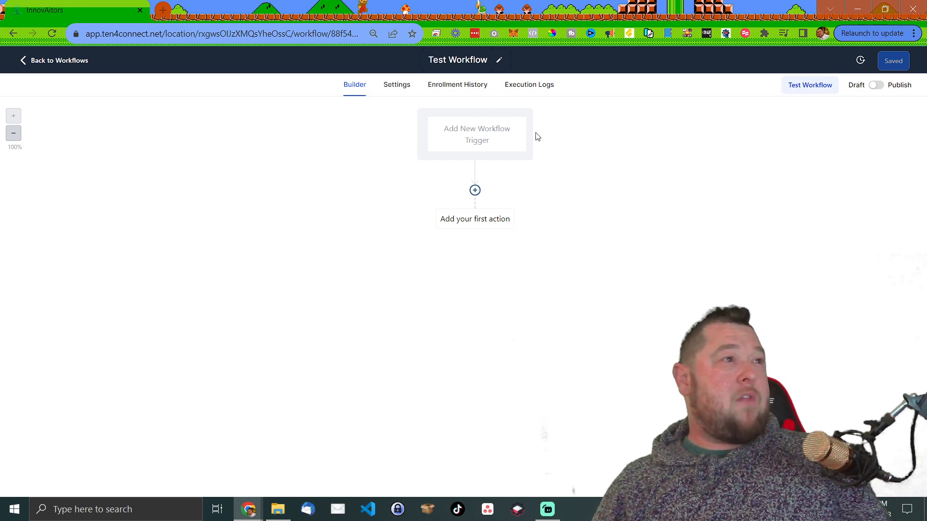
- Read the Allow re-entry and Stop on response explanations in Settings, leaving both off
left_click(397, 86)
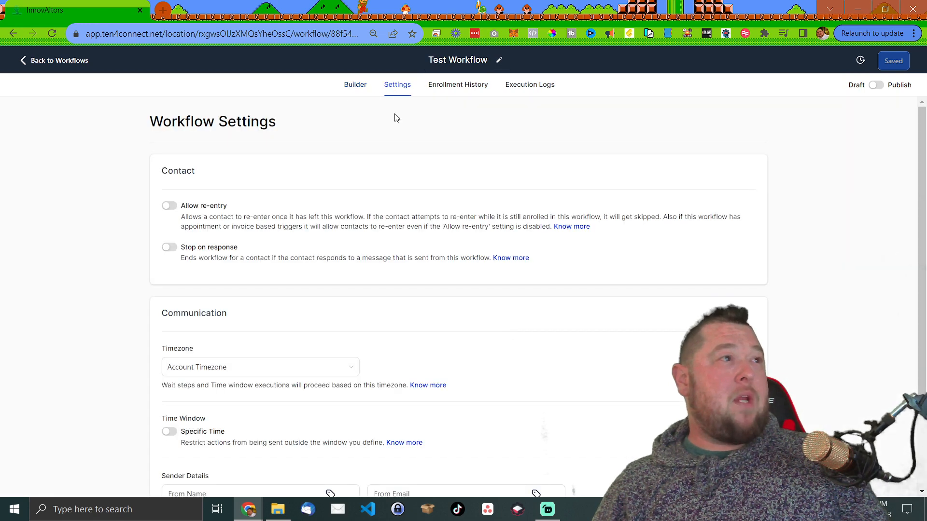
scroll(382, 131, "down", 1)
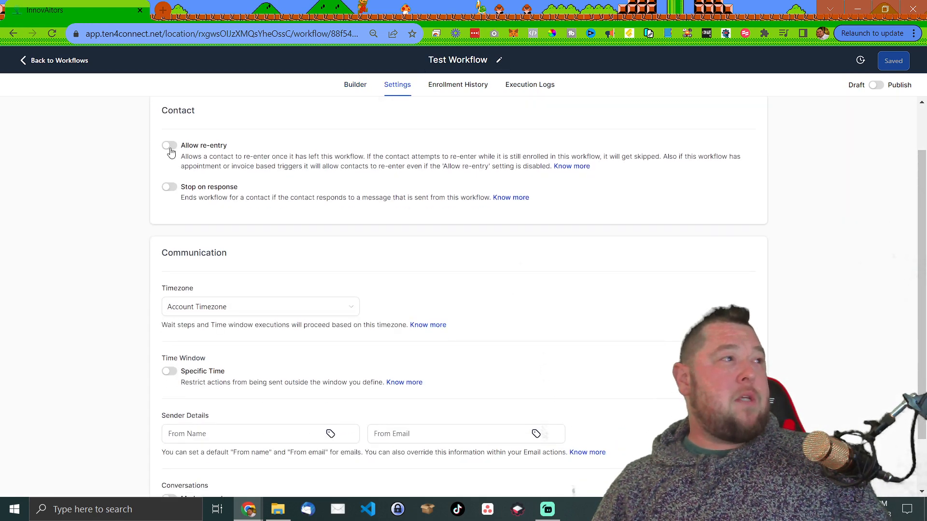
scroll(177, 193, "up", 1)
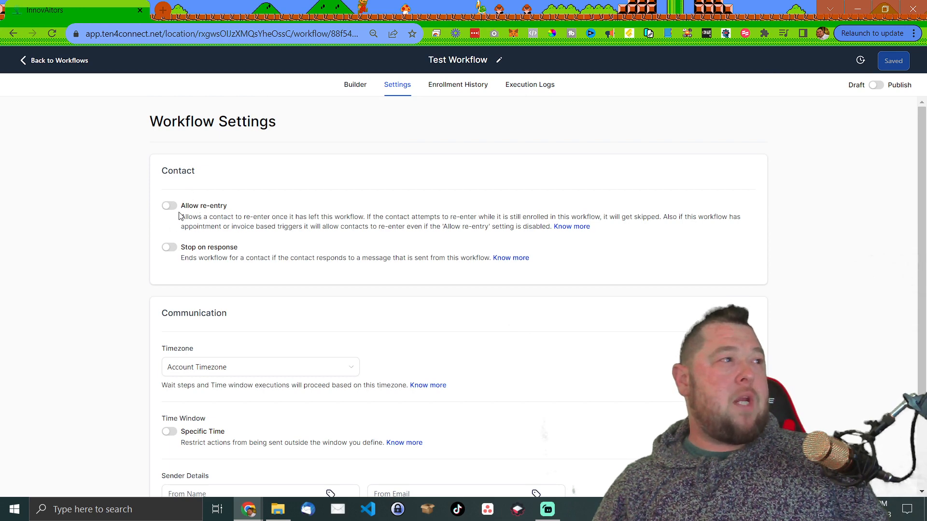
left_click_drag(193, 219, 426, 228)
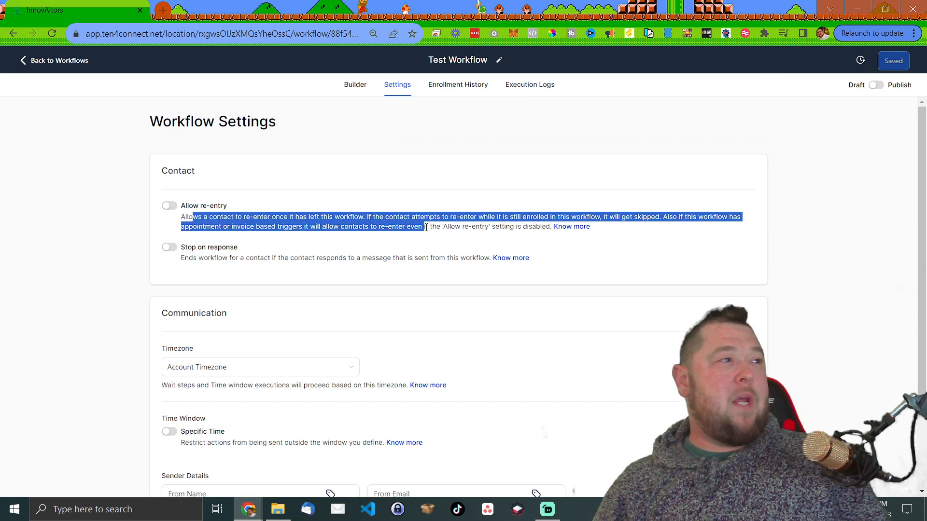
left_click(381, 226)
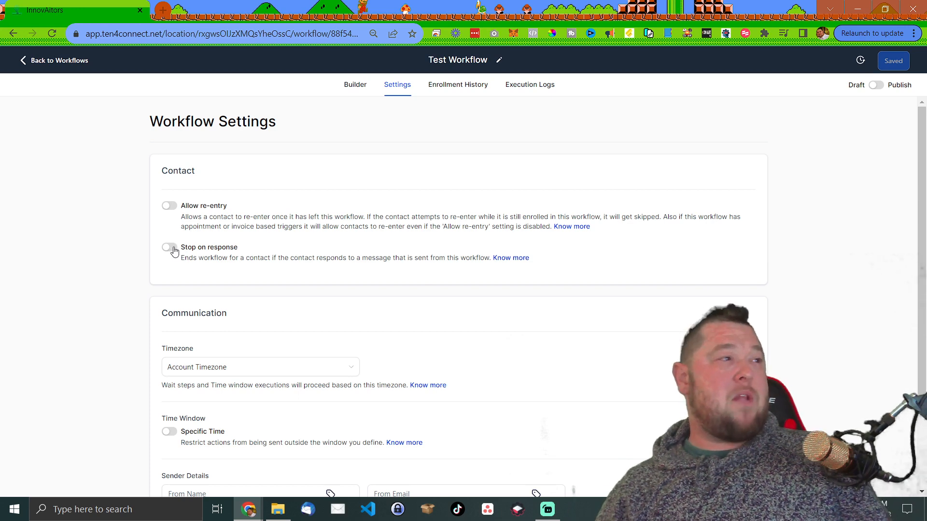
left_click_drag(231, 259, 430, 256)
left_click(430, 256)
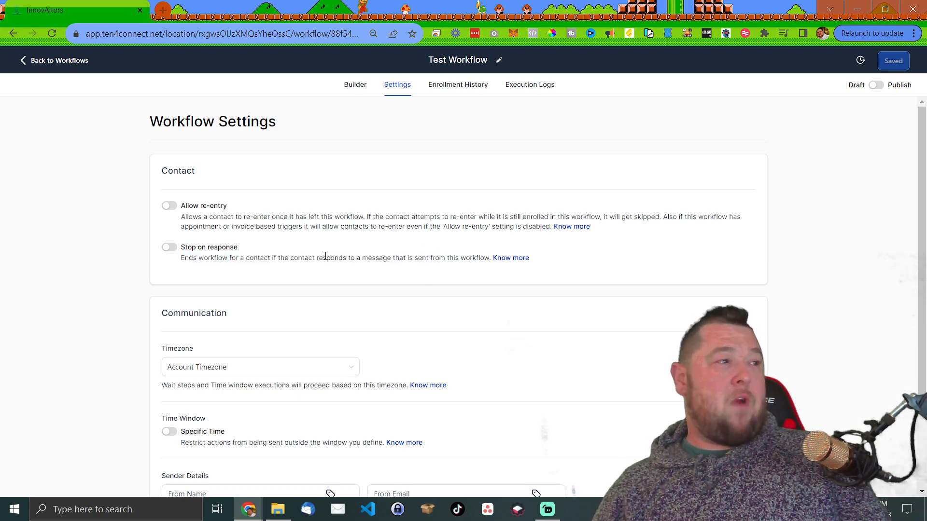
left_click_drag(325, 256, 435, 257)
left_click(434, 257)
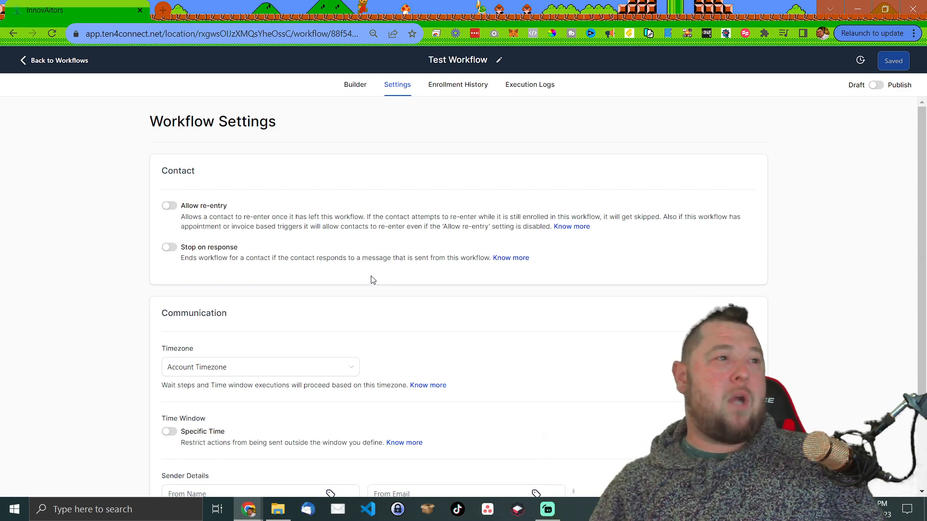
- Check the Timezone choices and toggle Specific Time on and off, keeping Account Timezone
scroll(371, 284, "down", 3)
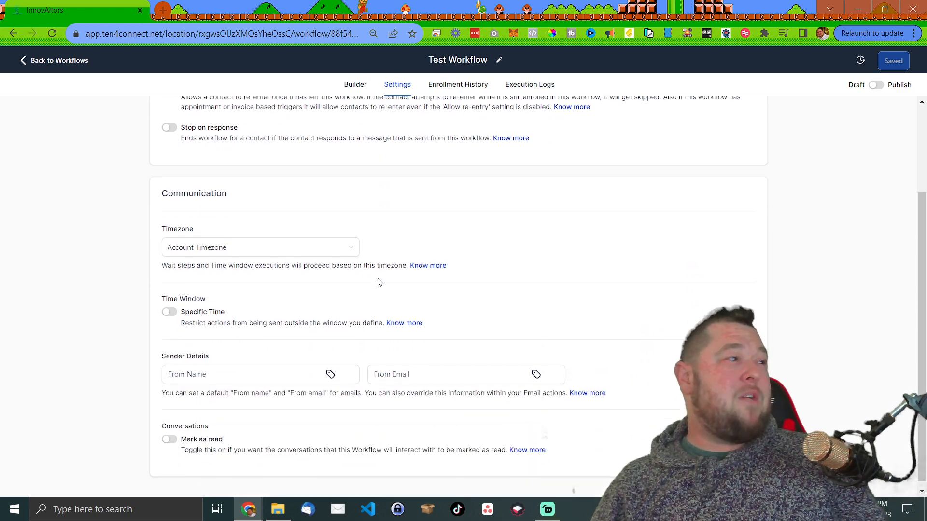
left_click(277, 250)
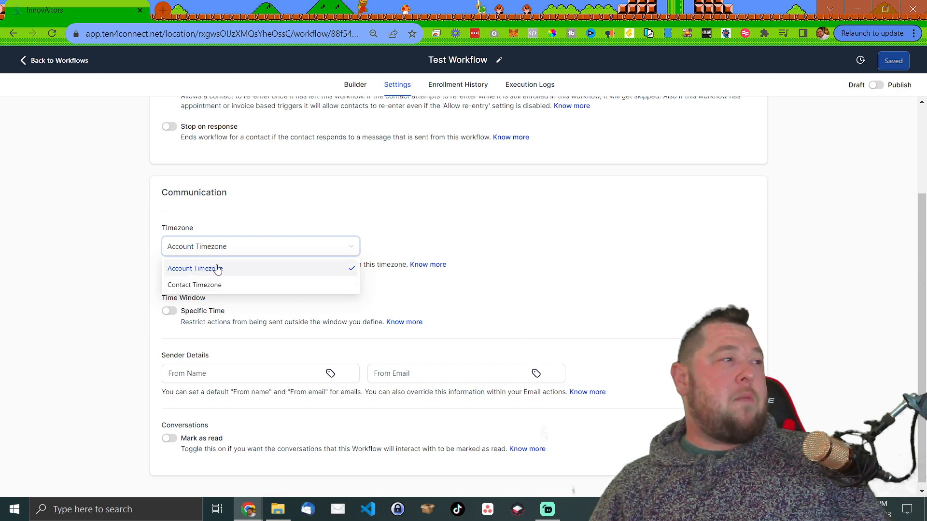
left_click(511, 223)
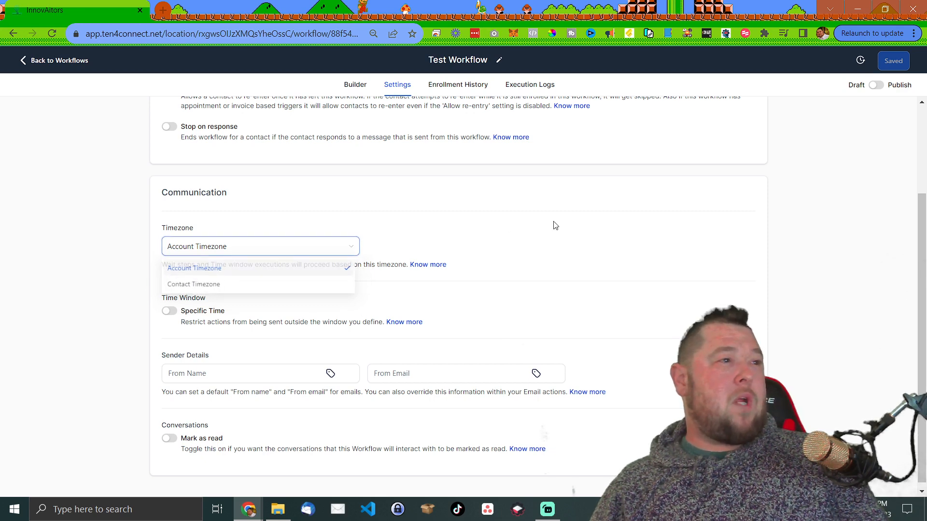
scroll(215, 294, "down", 1)
left_click(169, 305)
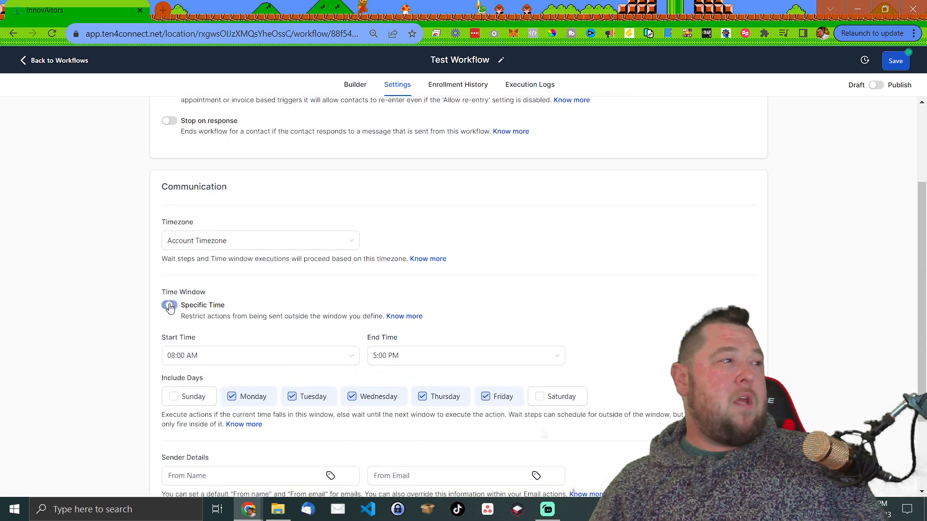
scroll(276, 298, "down", 2)
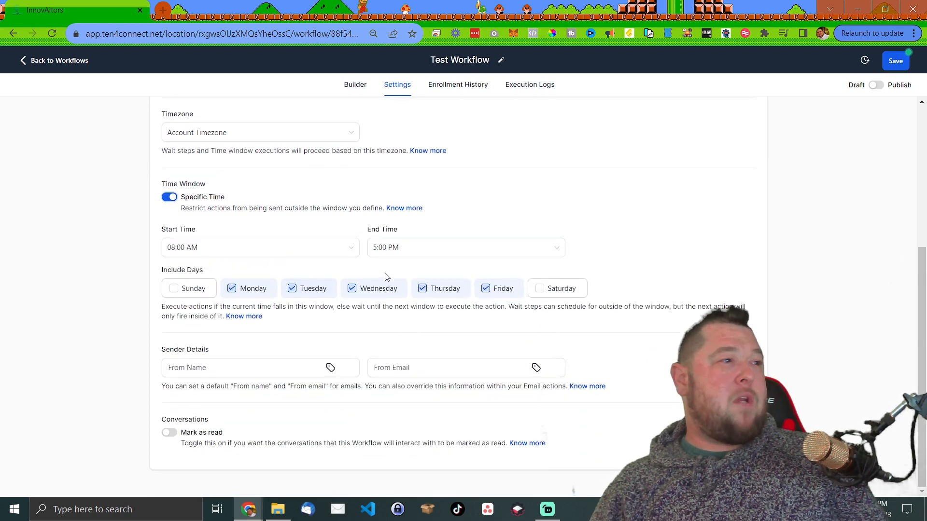
left_click(170, 198)
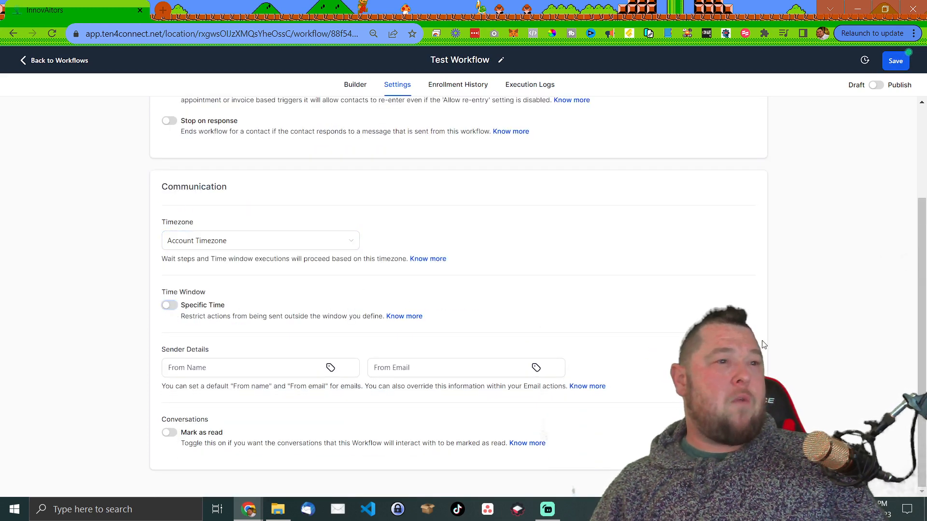
- Leave the default sender name and email empty and show the empty Enrollment History
left_click(185, 371)
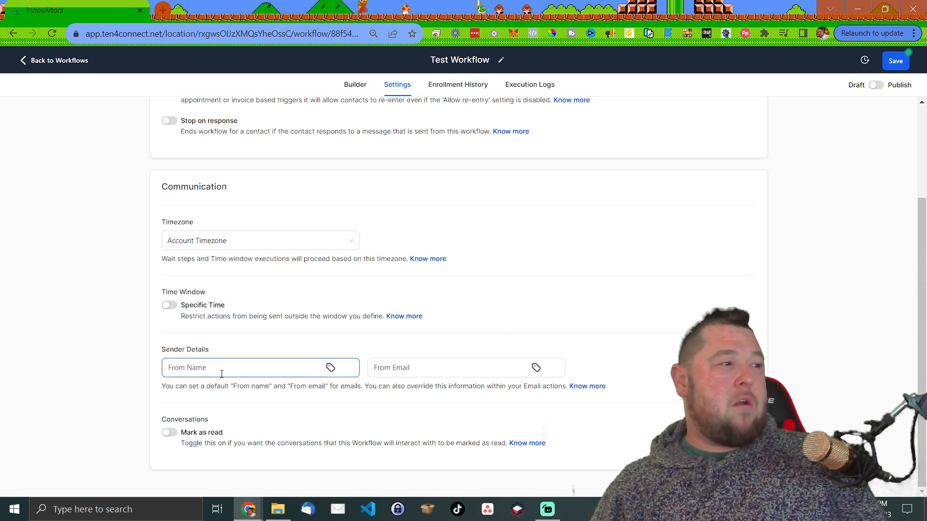
left_click(400, 371)
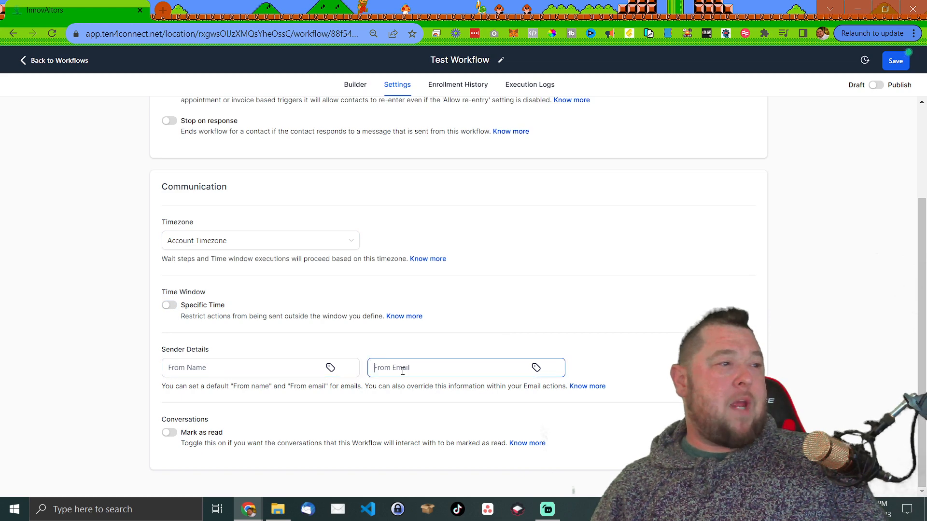
left_click(140, 386)
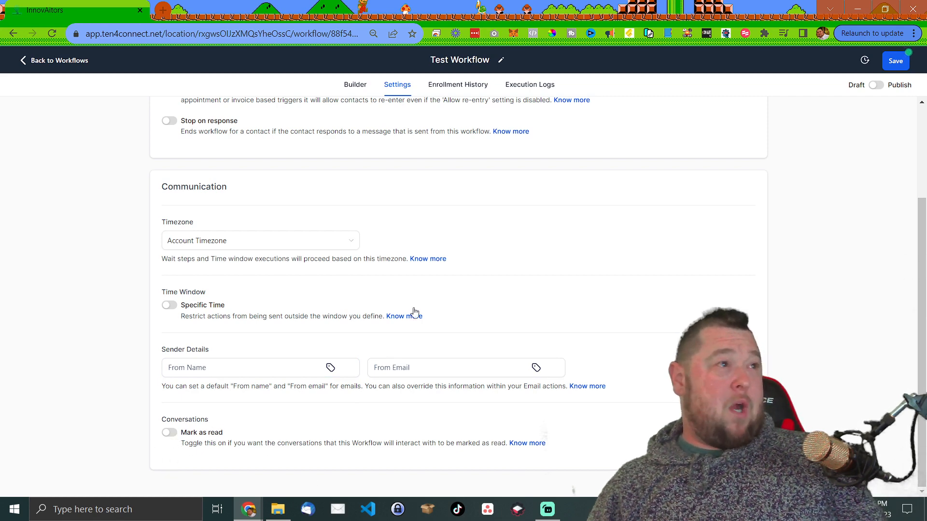
scroll(413, 309, "up", 3)
left_click(462, 85)
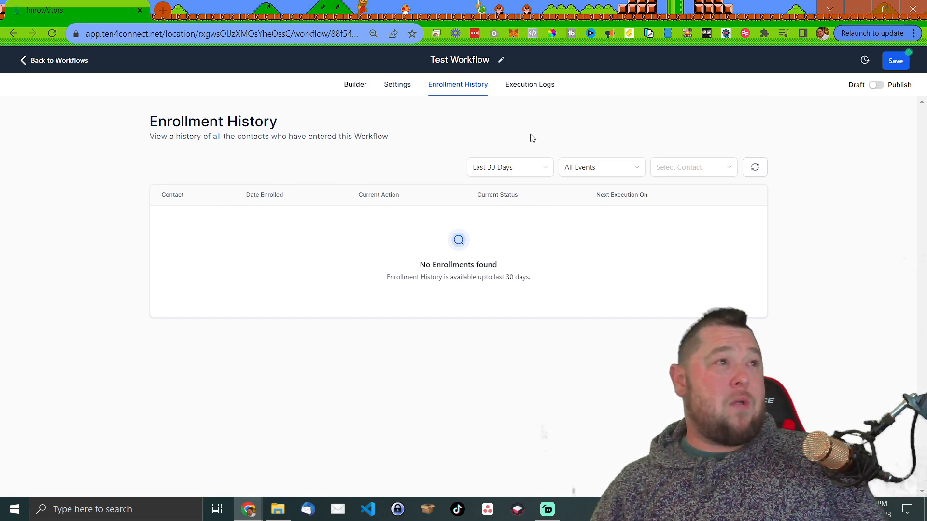
- Check the empty Execution Logs and the Settings page, then return to the Builder canvas
left_click(539, 89)
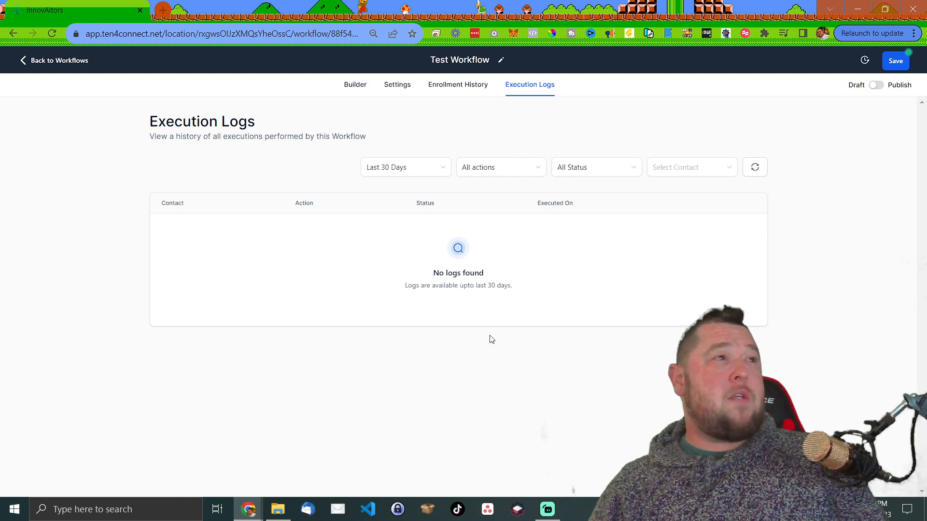
left_click(403, 88)
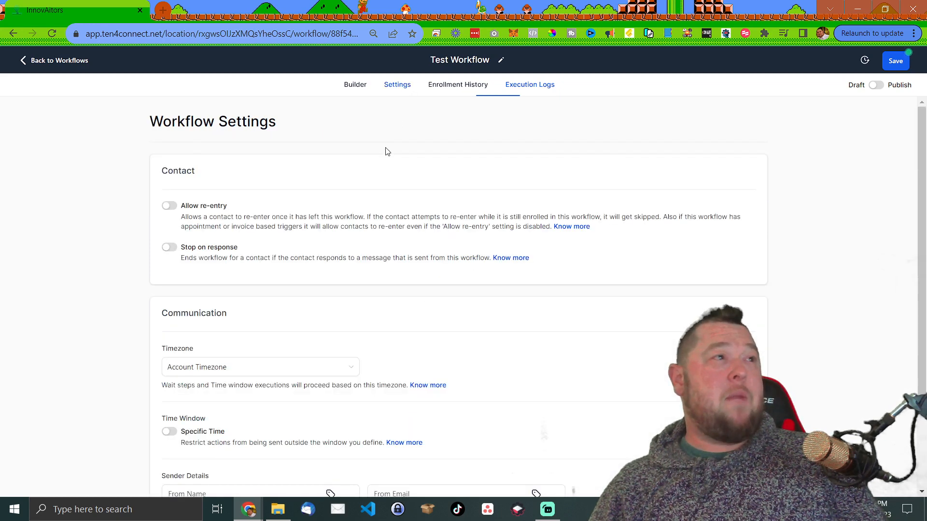
left_click(348, 90)
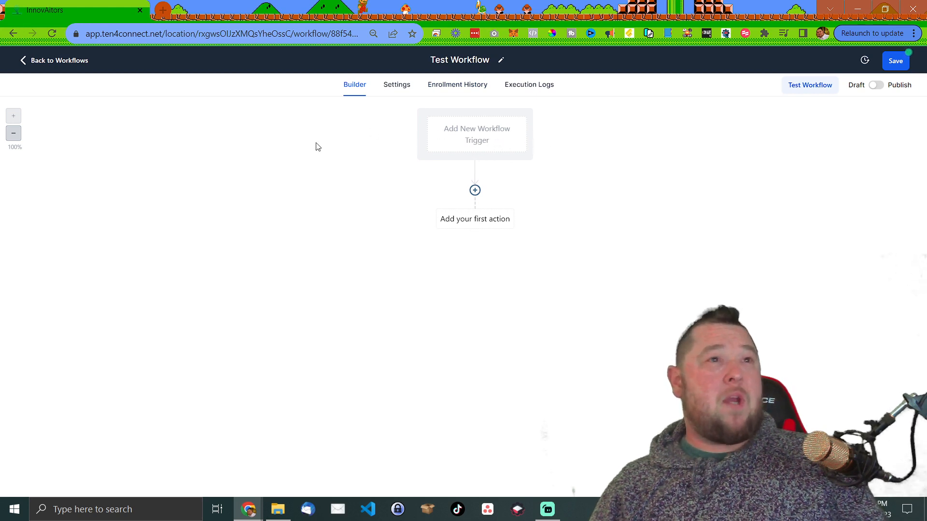
- Open the Workflow Trigger panel and scroll through the Contact trigger types
left_click(458, 138)
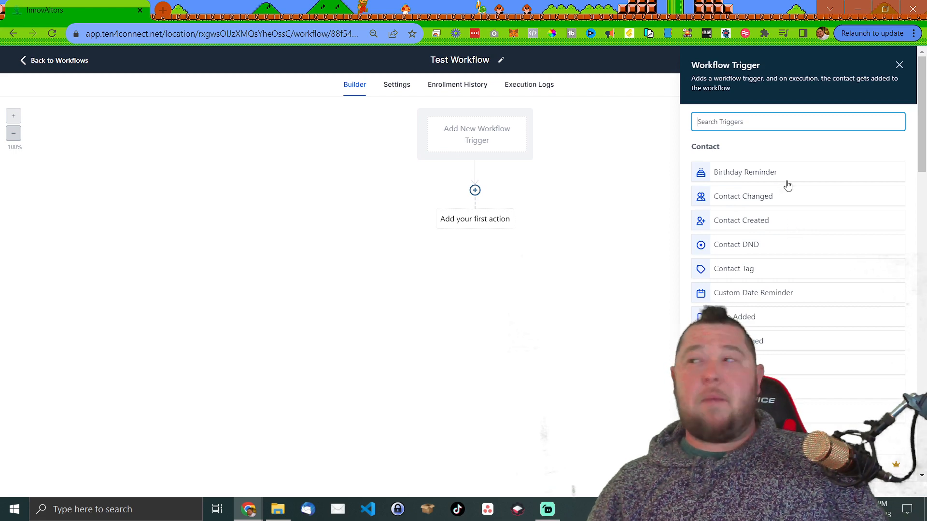
scroll(791, 189, "down", 1)
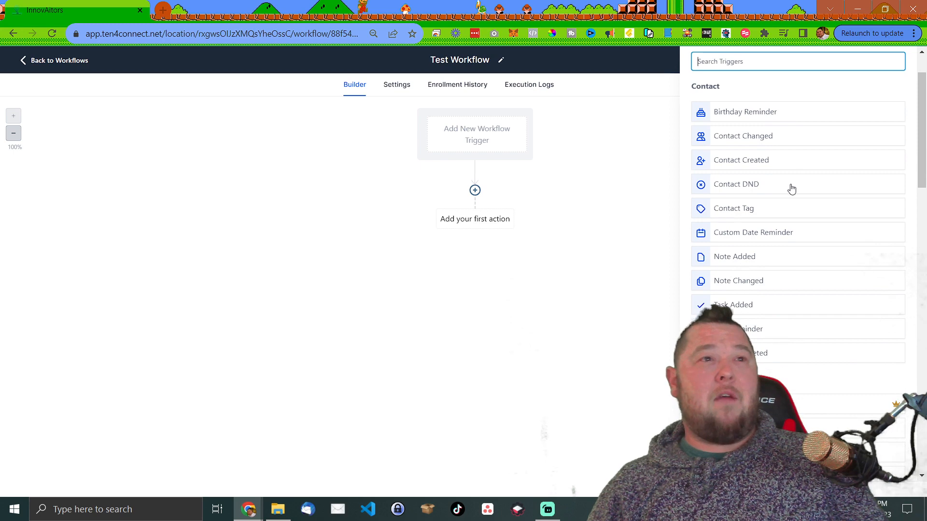
scroll(792, 189, "down", 7)
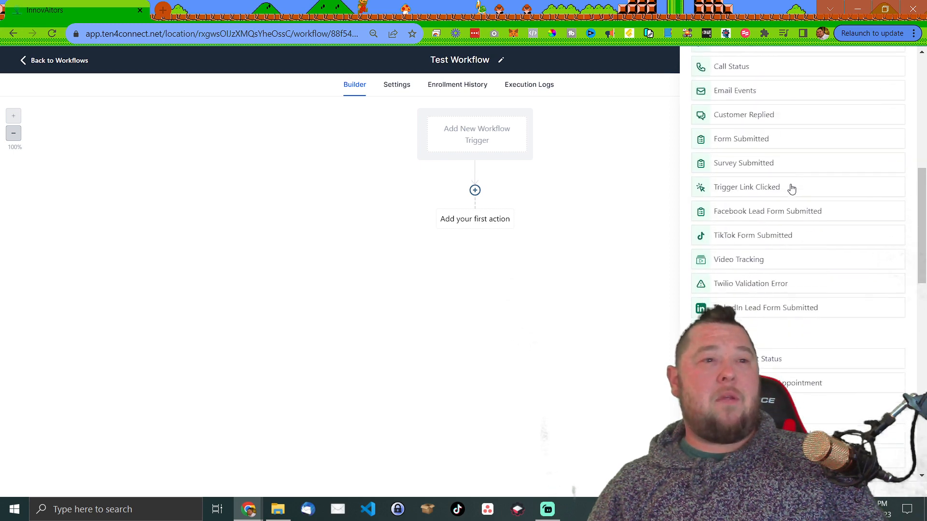
scroll(792, 189, "down", 2)
scroll(791, 191, "up", 10)
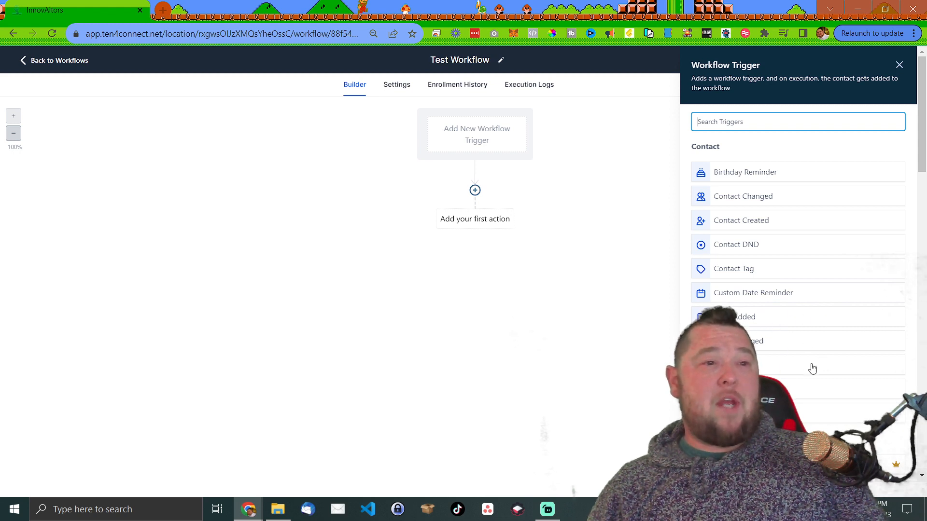
scroll(821, 300, "down", 4)
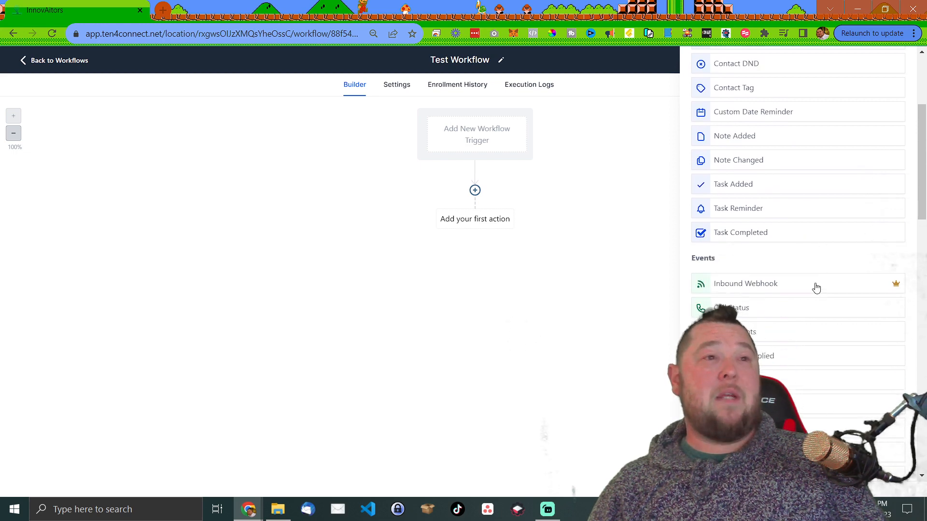
scroll(821, 299, "down", 5)
scroll(816, 288, "up", 3)
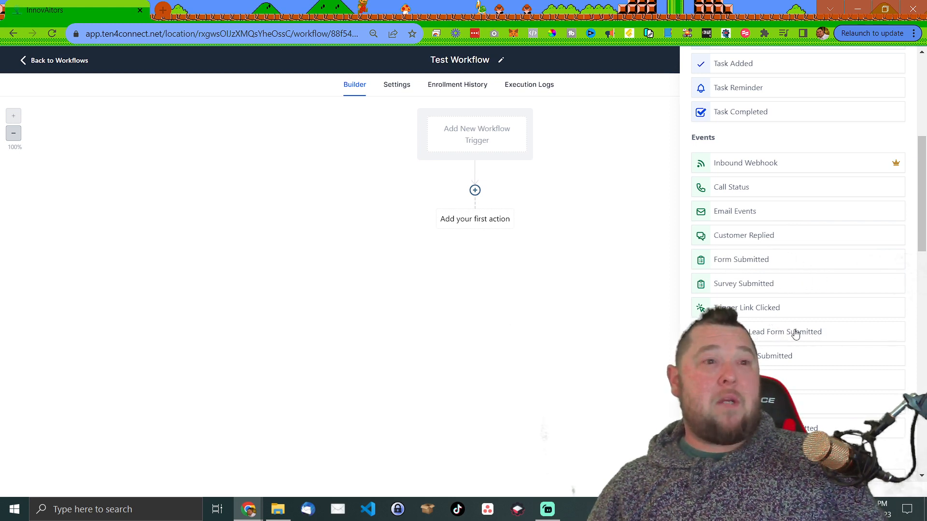
scroll(780, 340, "down", 1)
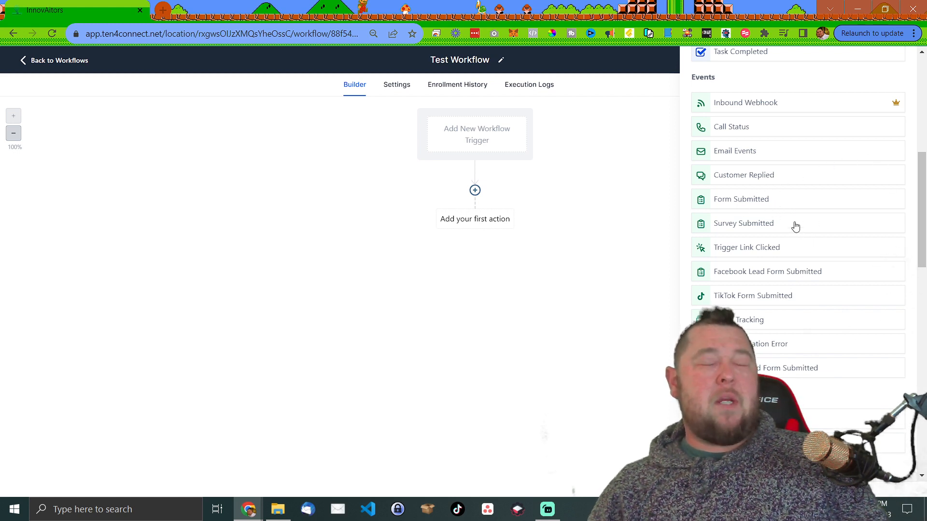
scroll(796, 227, "up", 2)
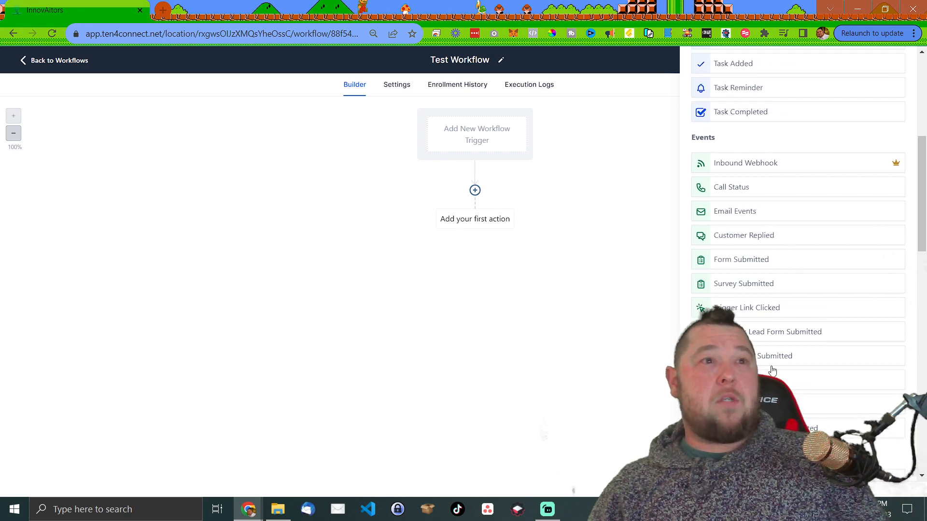
scroll(789, 265, "down", 2)
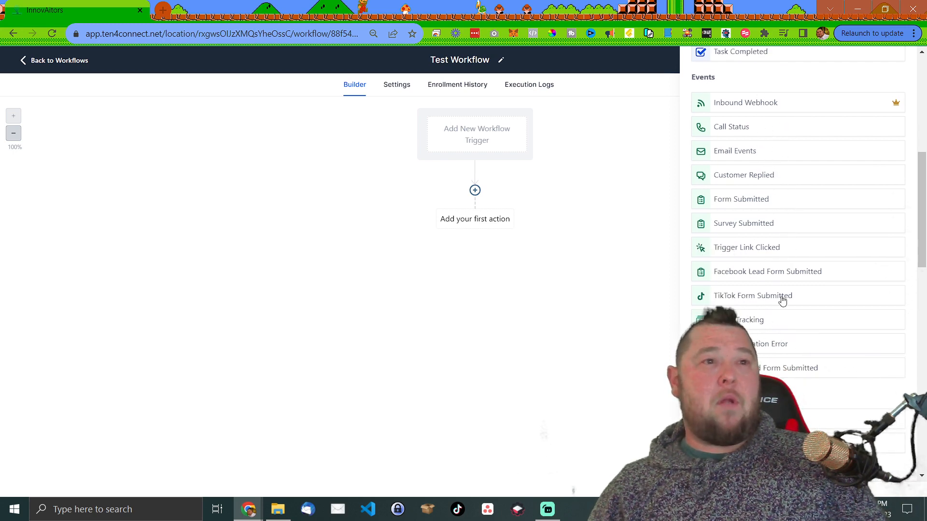
scroll(789, 373, "down", 6)
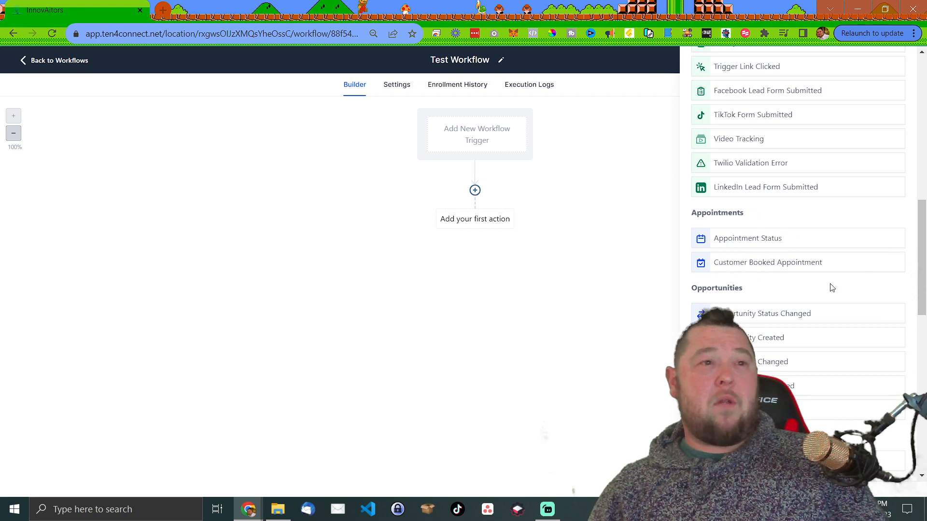
scroll(813, 234, "down", 1)
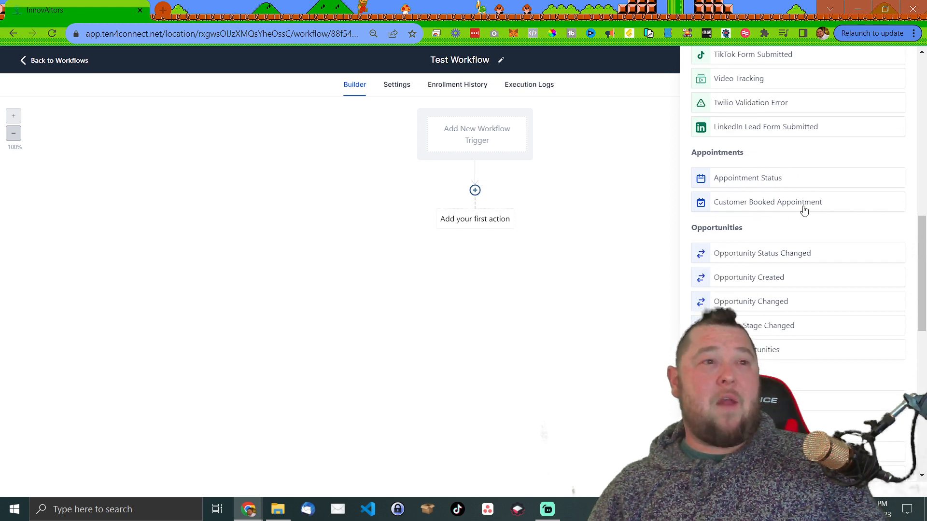
scroll(804, 211, "down", 1)
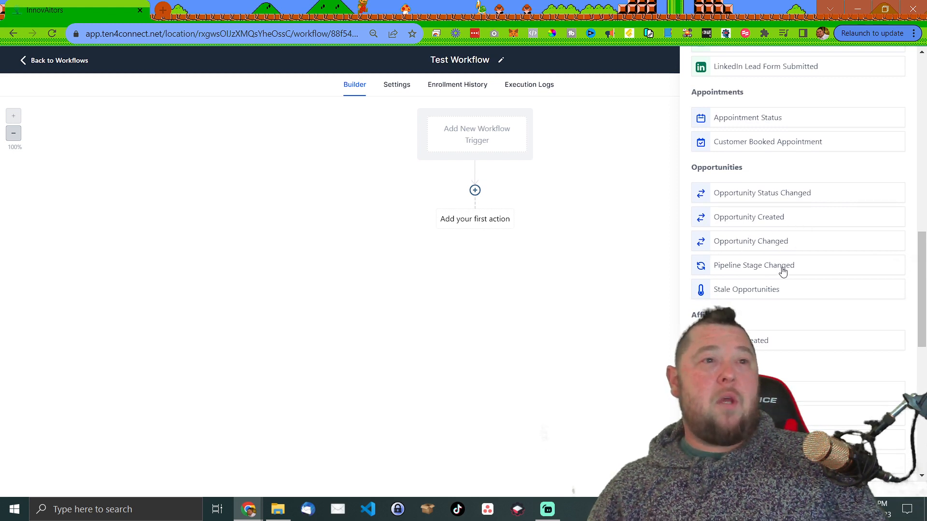
scroll(780, 301, "down", 1)
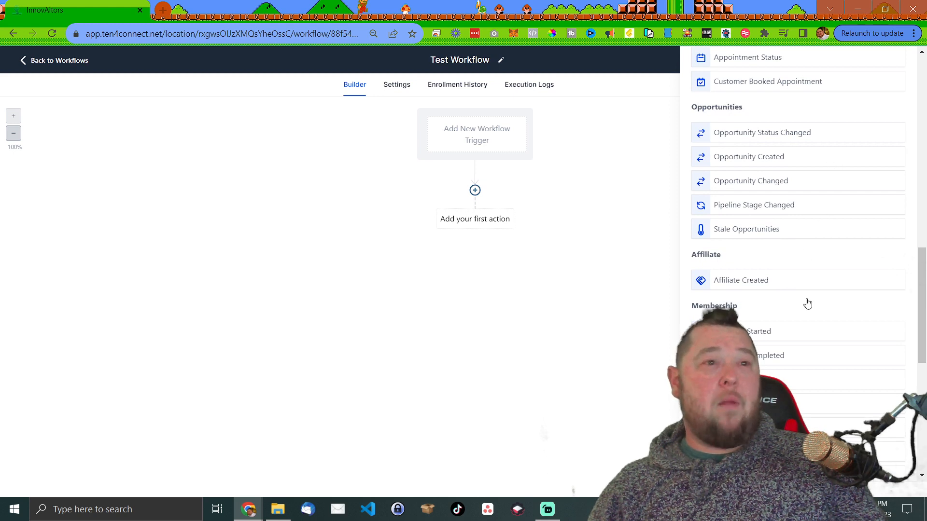
scroll(772, 256, "down", 1)
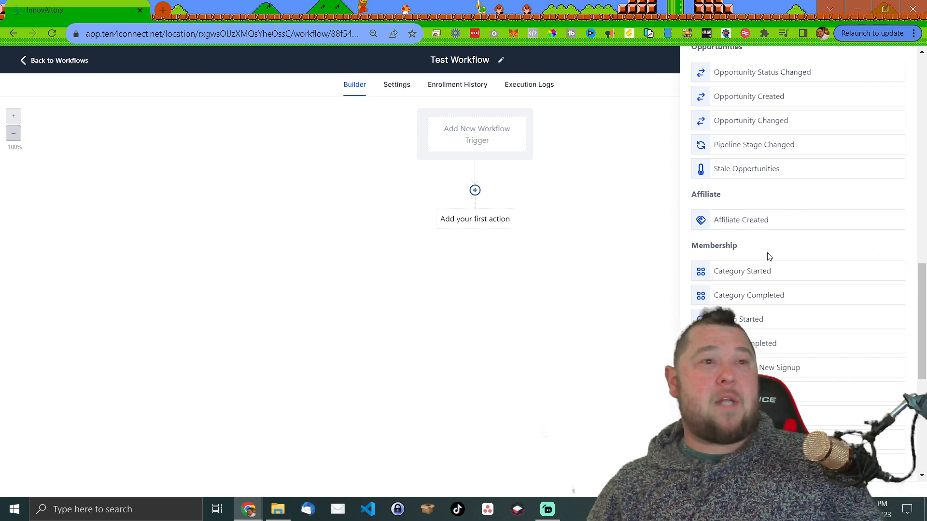
scroll(783, 299, "down", 4)
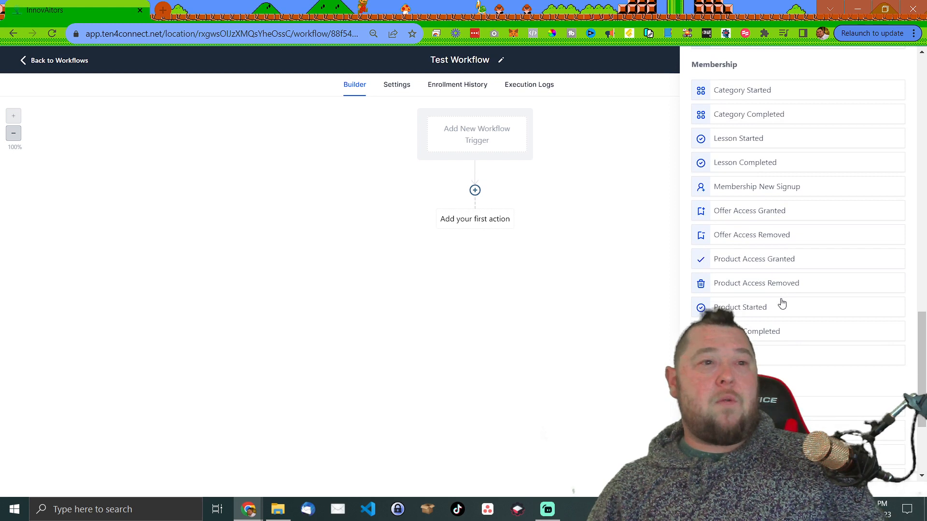
scroll(782, 304, "up", 3)
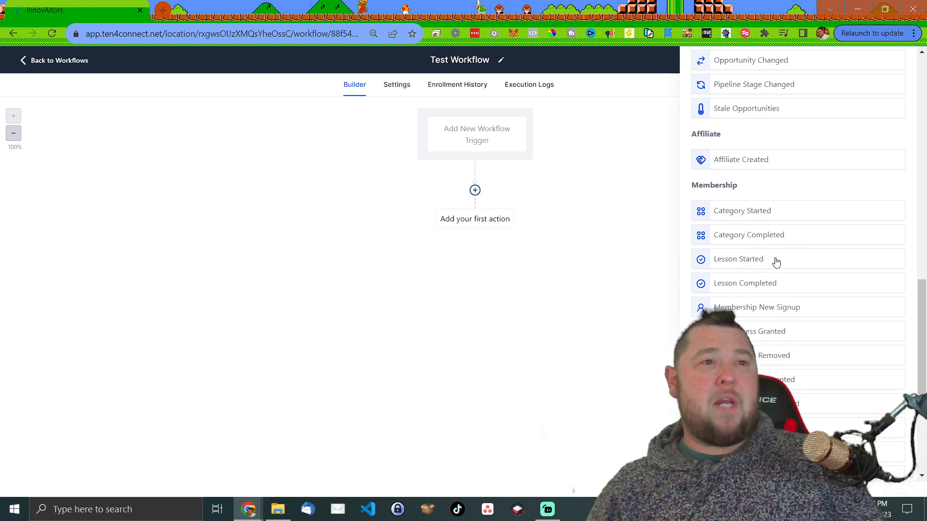
scroll(782, 303, "down", 2)
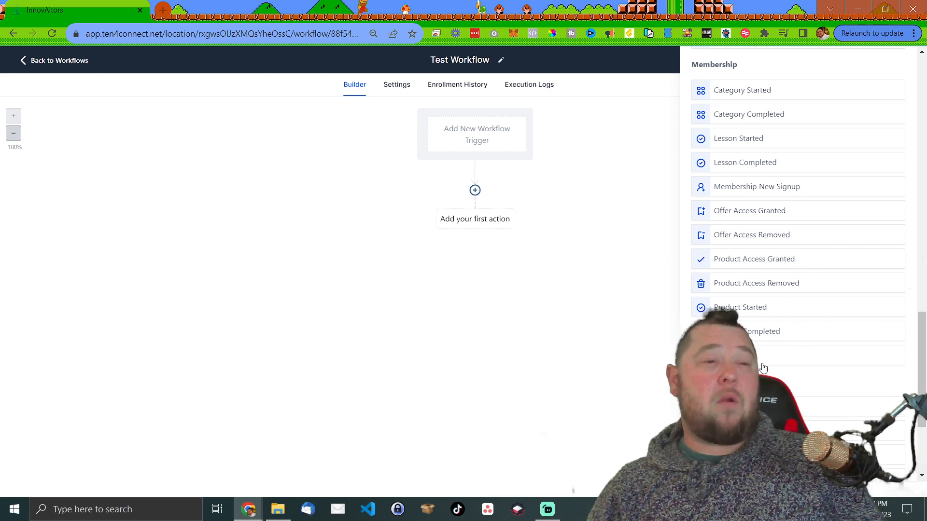
scroll(762, 368, "down", 1)
scroll(791, 329, "up", 2)
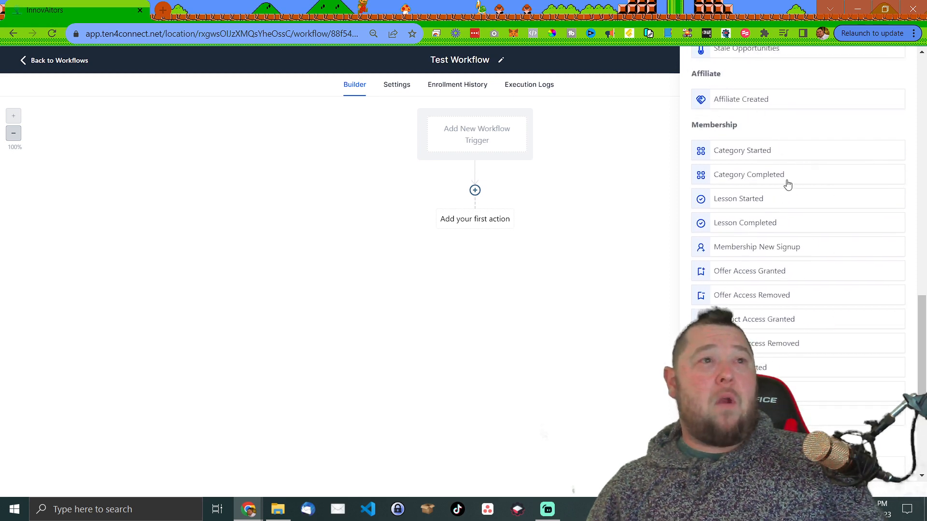
scroll(772, 193, "down", 4)
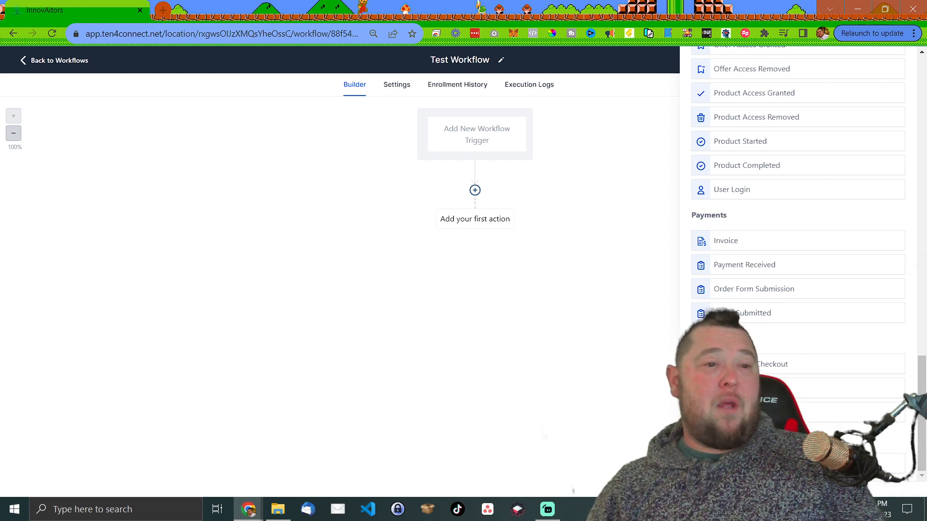
scroll(795, 377, "up", 15)
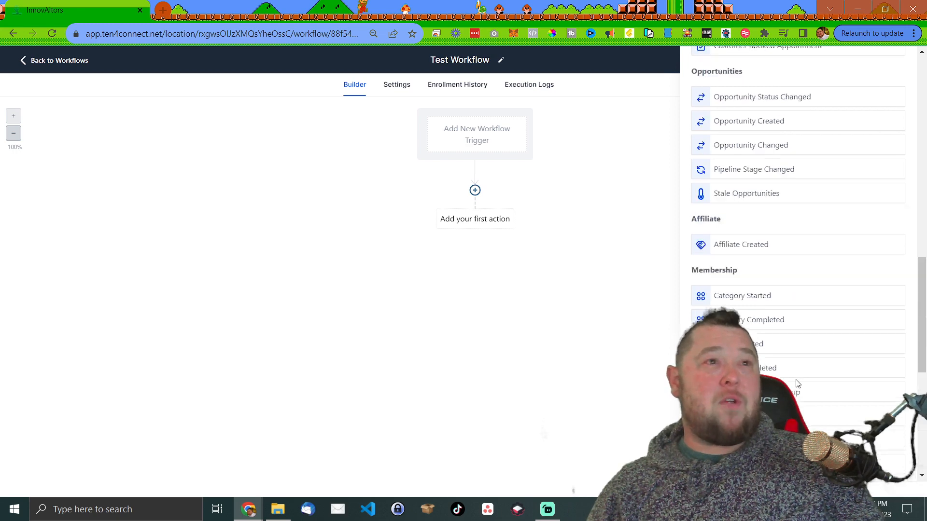
scroll(795, 368, "down", 10)
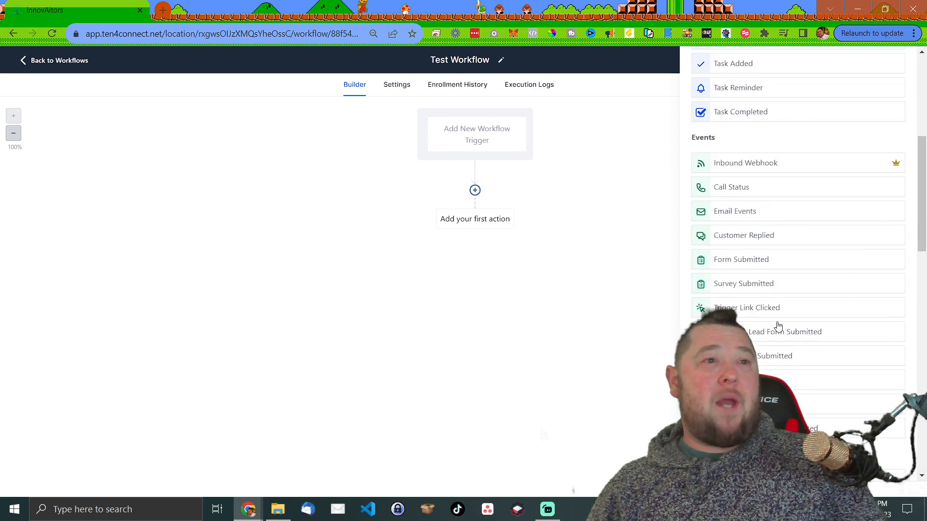
- Choose Form Submitted as the trigger, keeping the name 'Form Submitted'
left_click(754, 261)
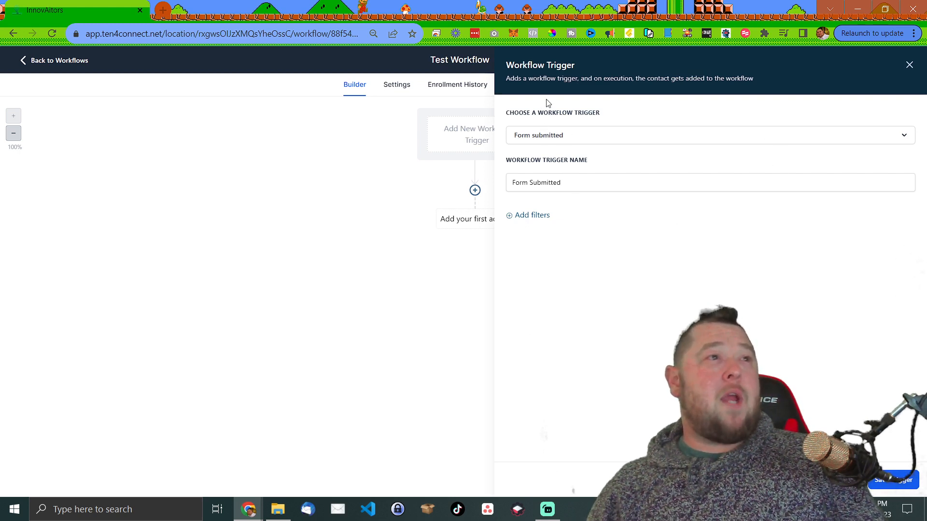
left_click(595, 139)
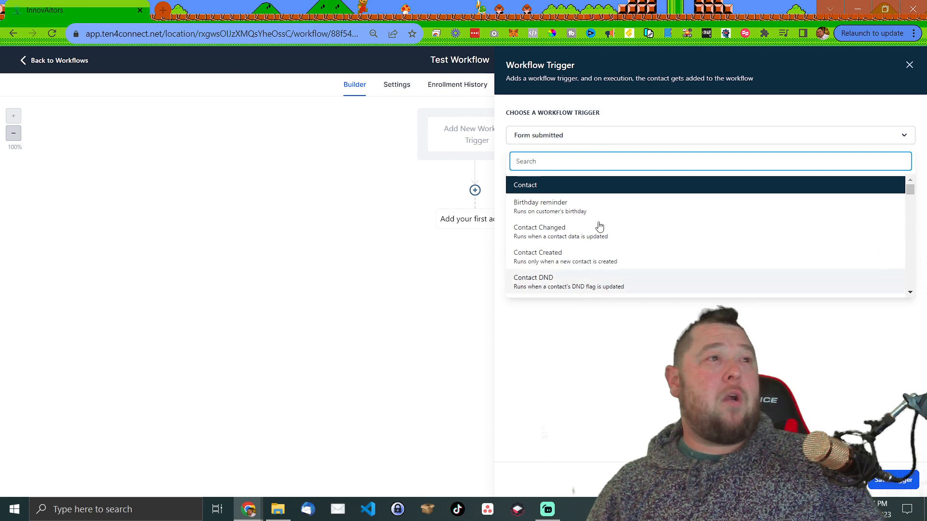
left_click(618, 140)
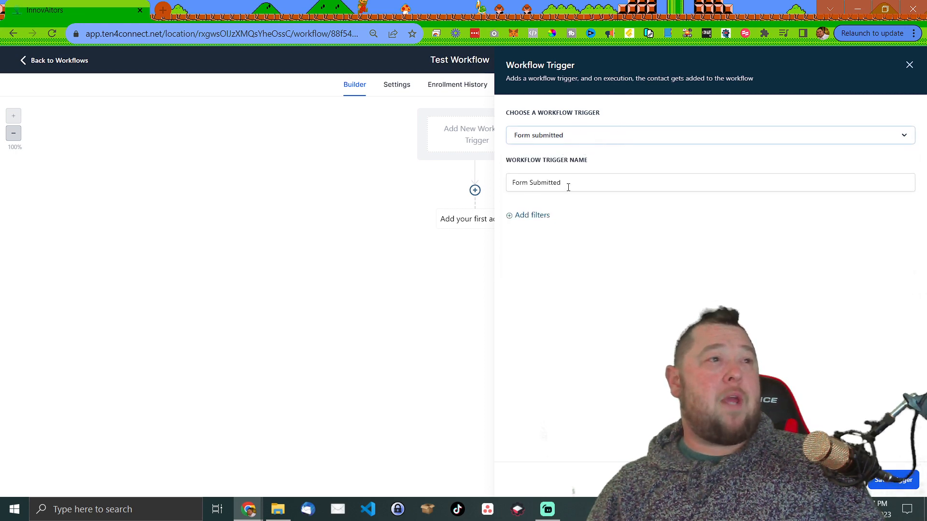
triple_click(588, 183)
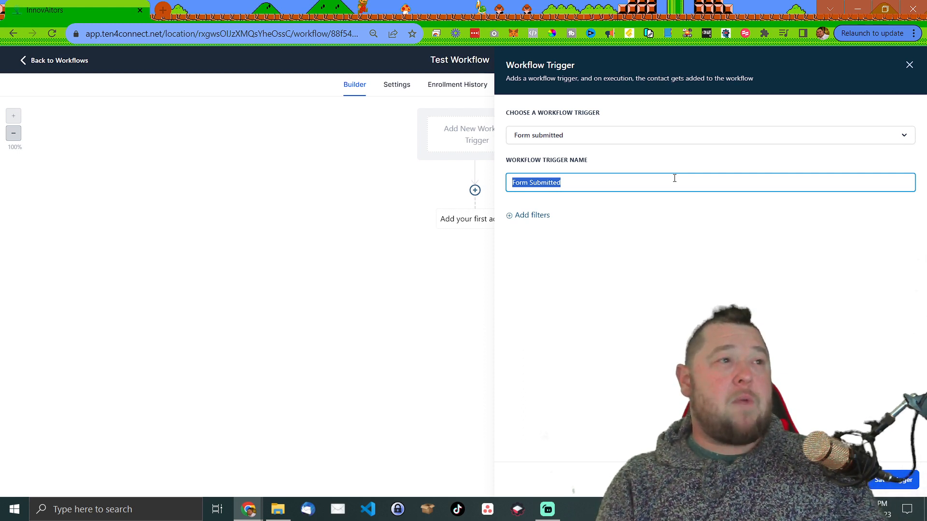
left_click(566, 184)
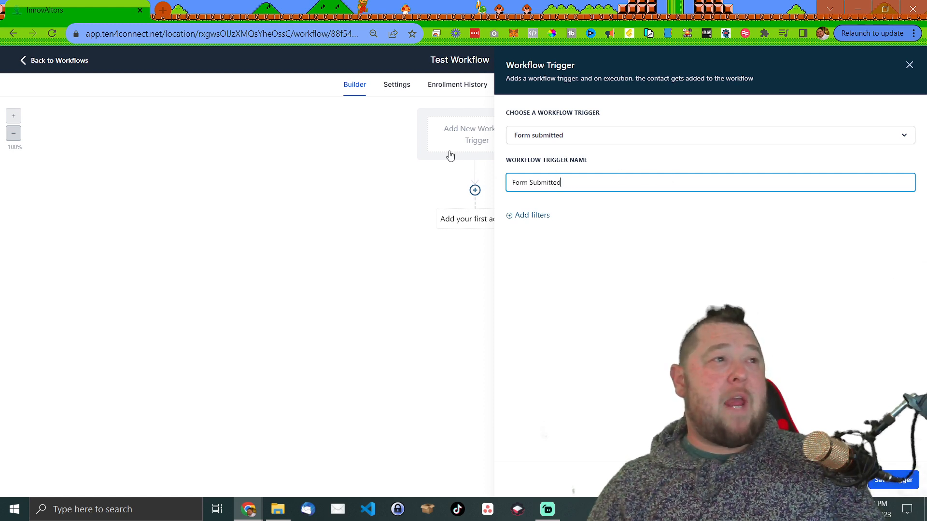
- Delete the first empty filter row and add one fresh blank filter
left_click(533, 215)
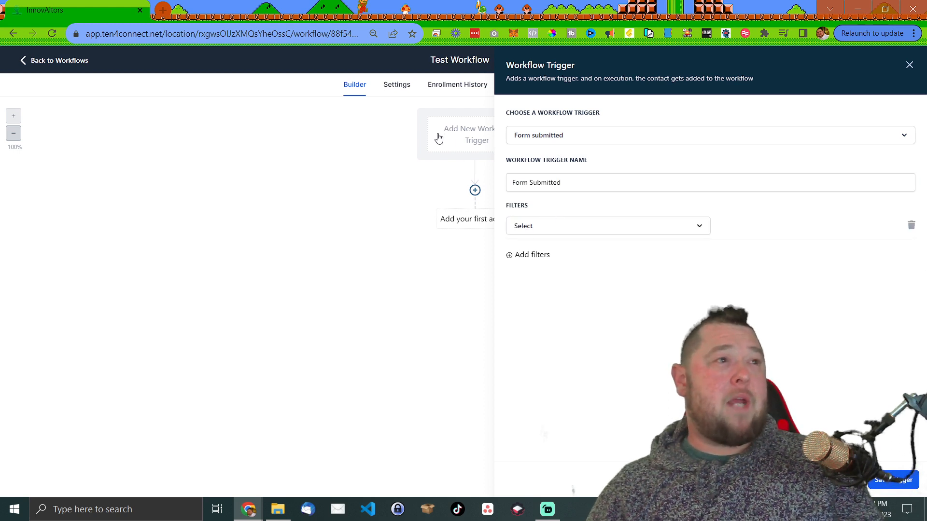
left_click(581, 234)
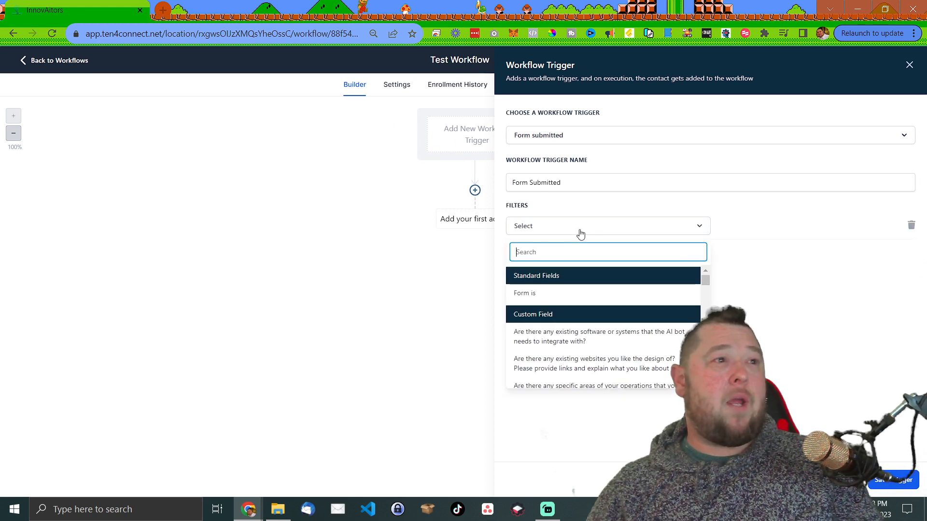
left_click(581, 233)
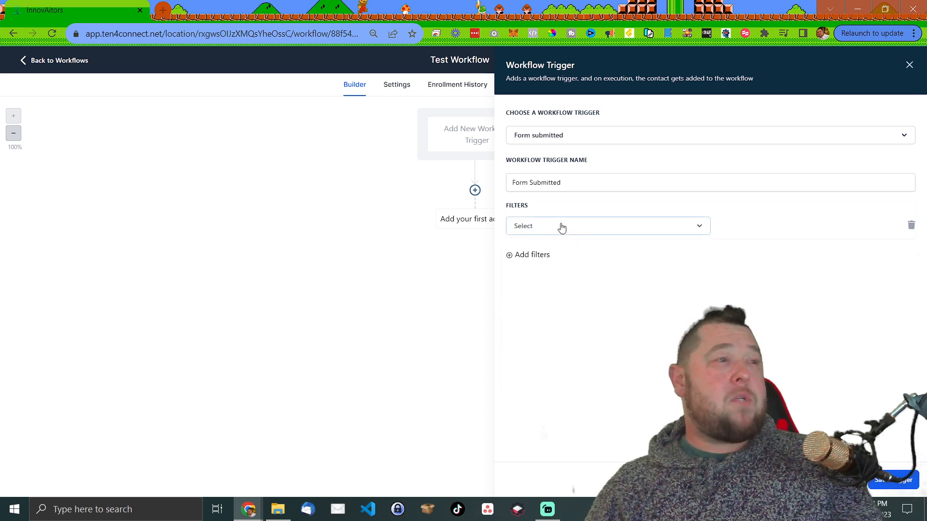
left_click(911, 225)
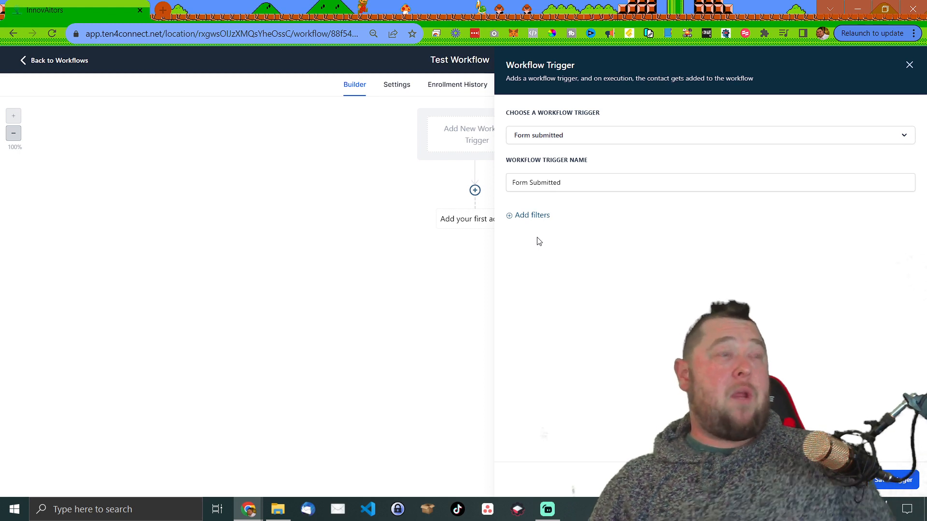
left_click(534, 216)
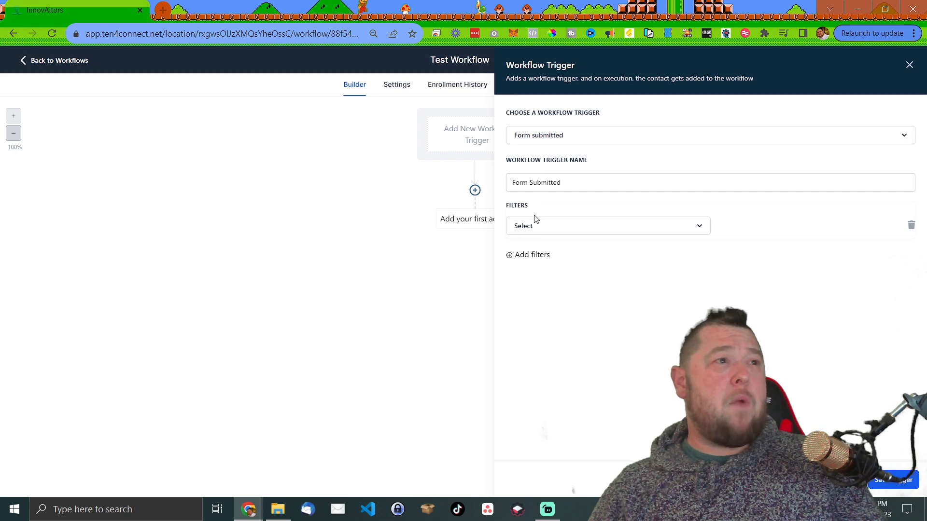
- Filter on the software-or-systems question with Contains Phrase 'chat bot'
left_click(527, 231)
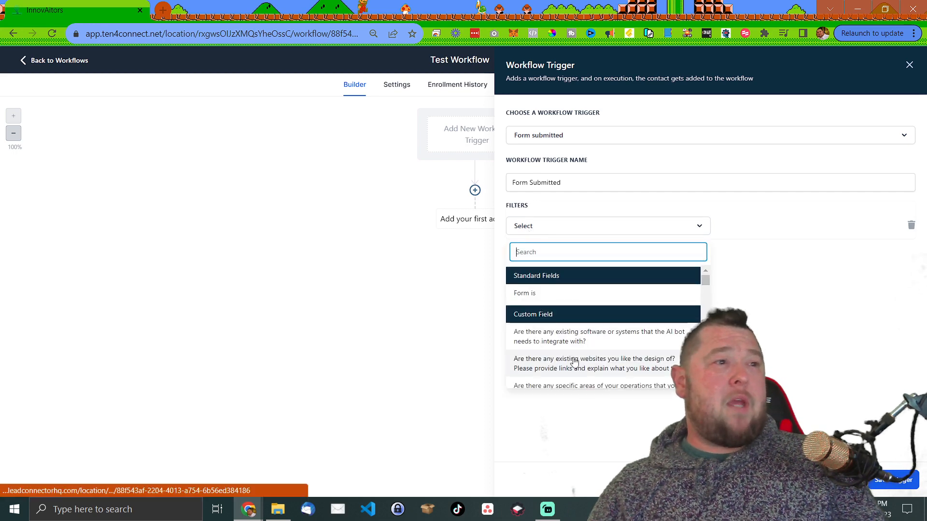
scroll(569, 358, "down", 10)
scroll(574, 359, "up", 10)
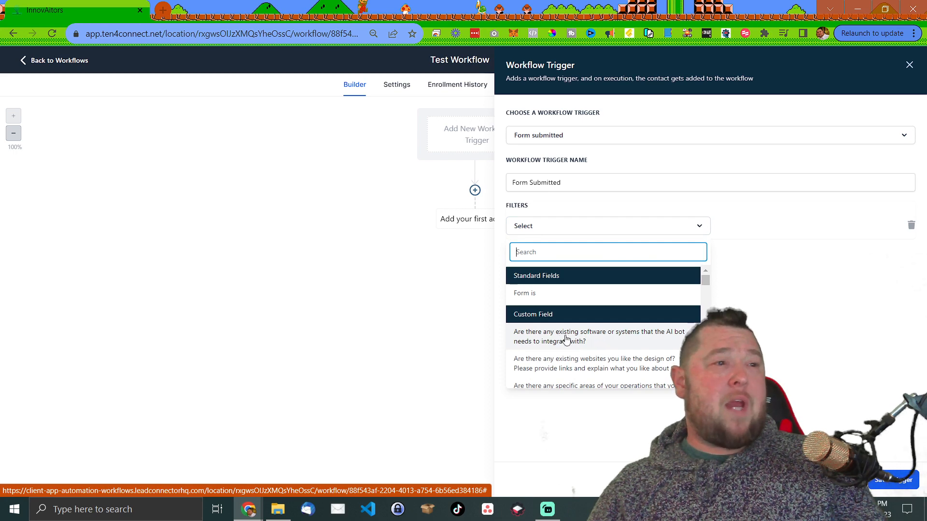
left_click(566, 340)
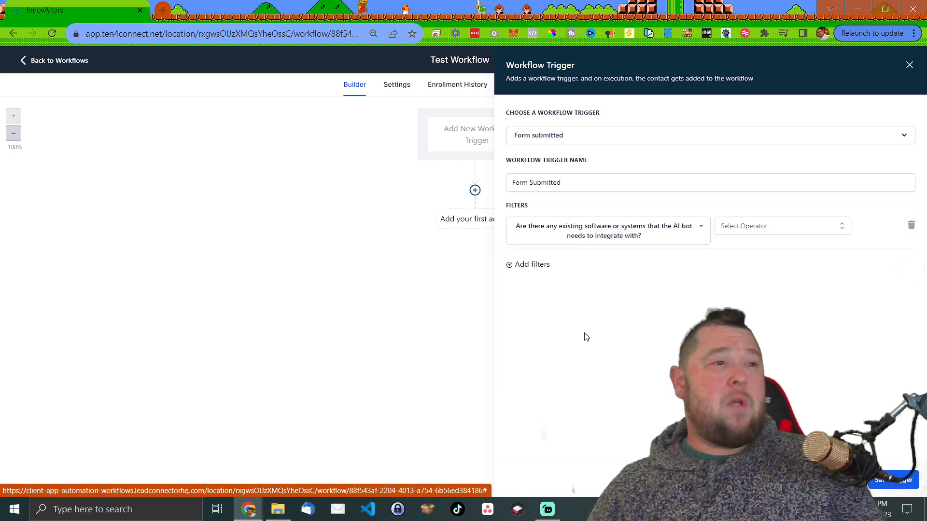
left_click(763, 230)
left_click(763, 249)
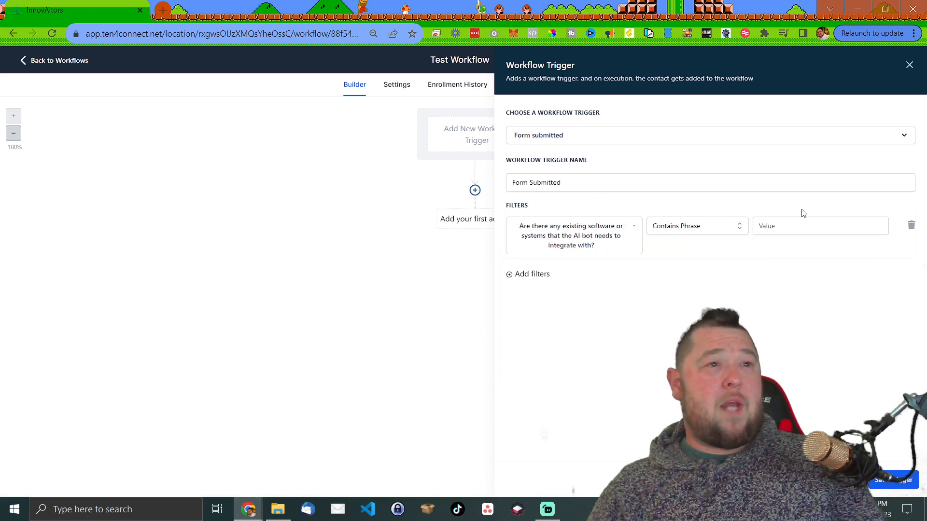
left_click(783, 235)
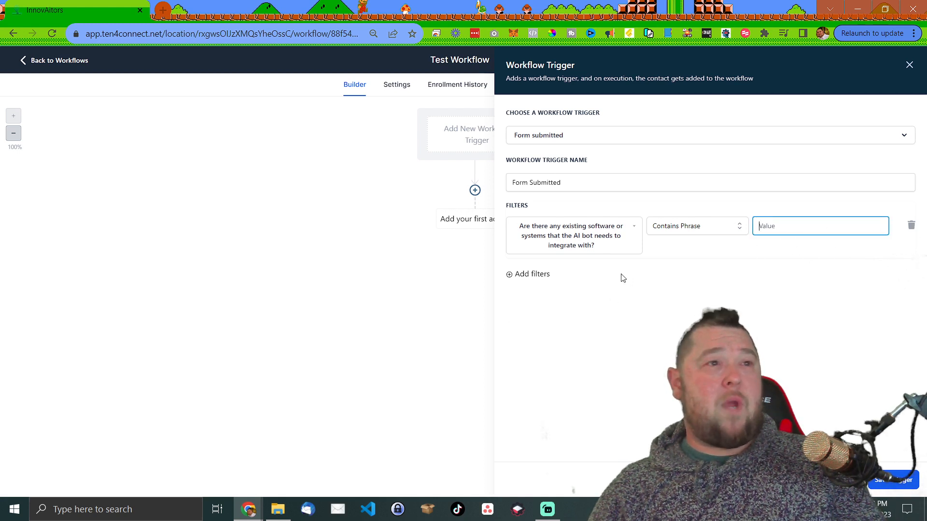
left_click(597, 250)
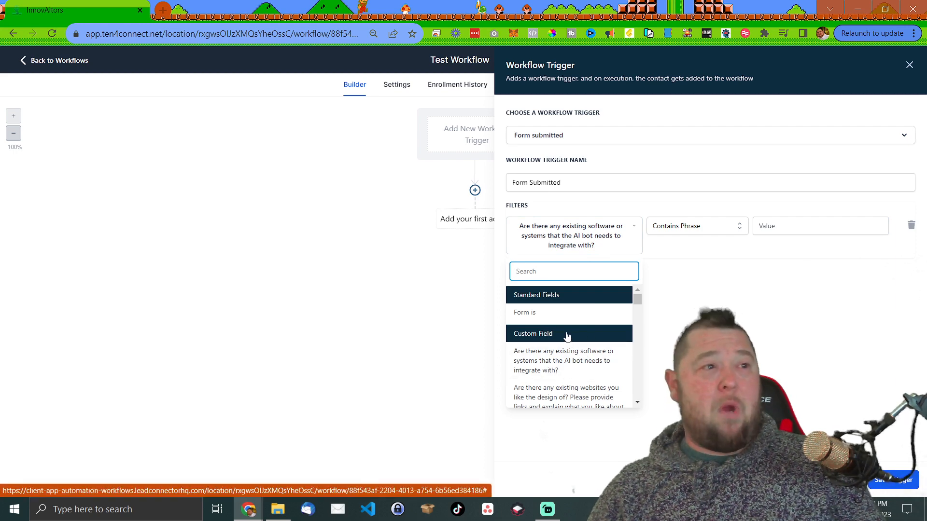
left_click(790, 225)
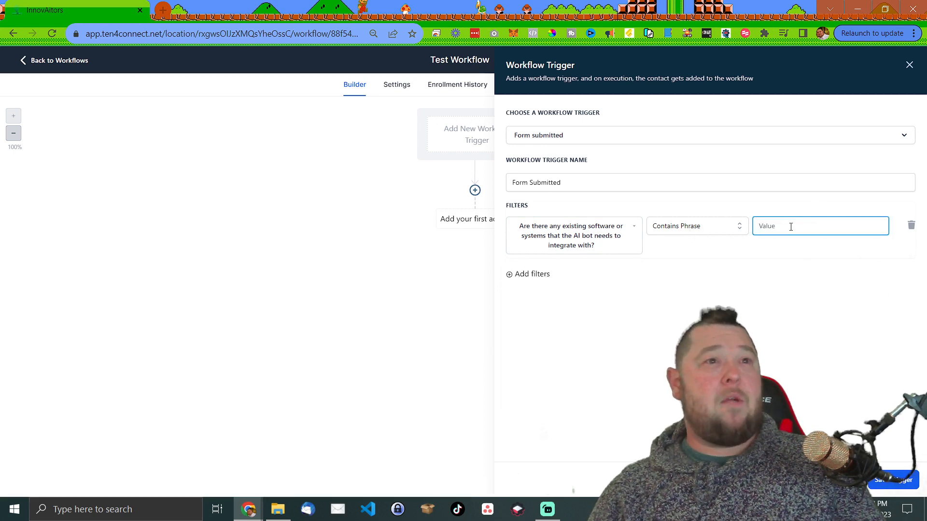
type("chat bot")
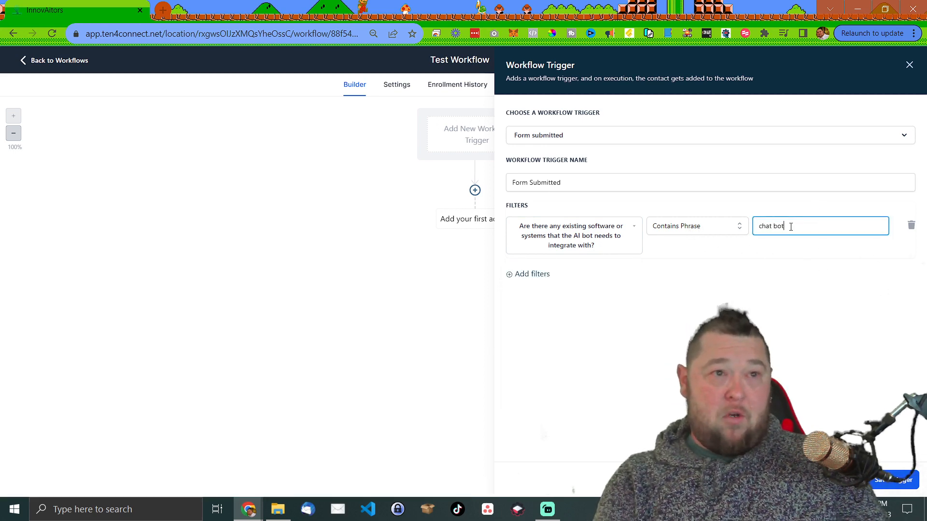
left_click(711, 247)
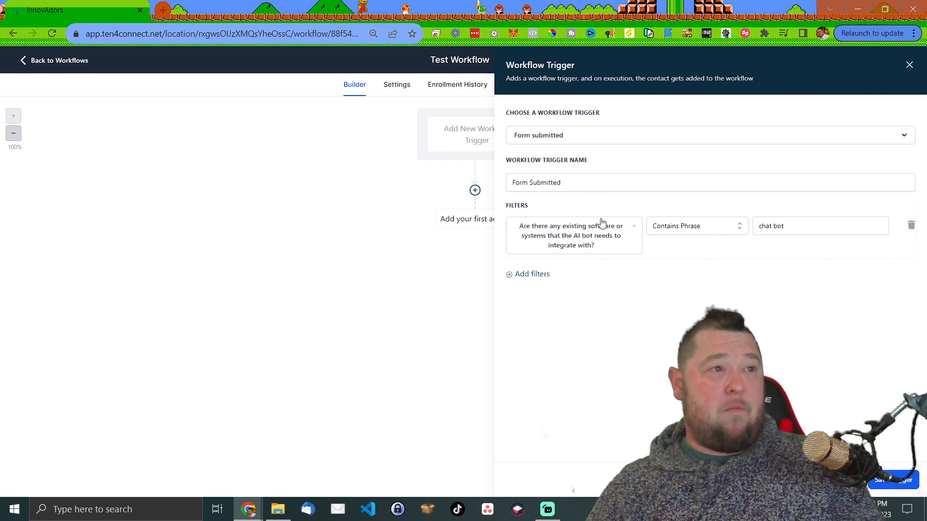
- Try Exact Match Phrase, Intent Type and Is Not Empty, then delete the filter row
left_click(728, 234)
left_click(709, 267)
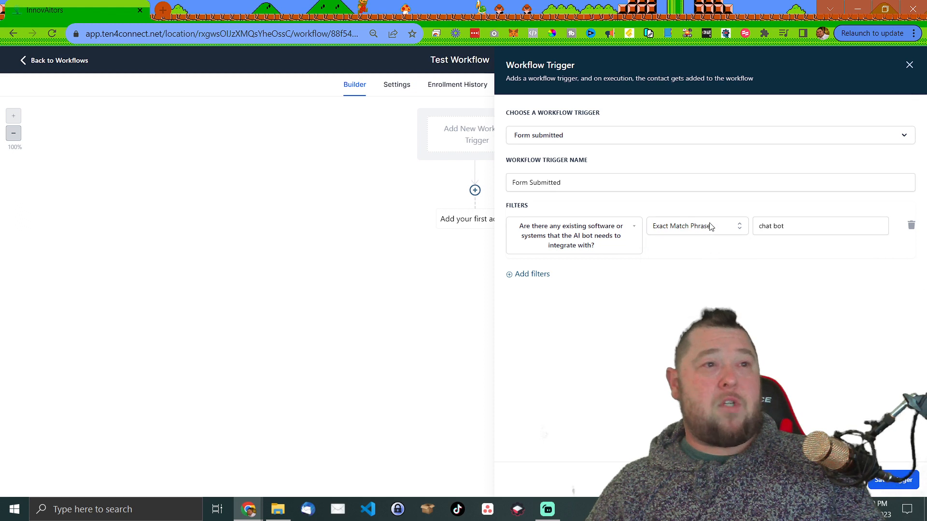
left_click(709, 226)
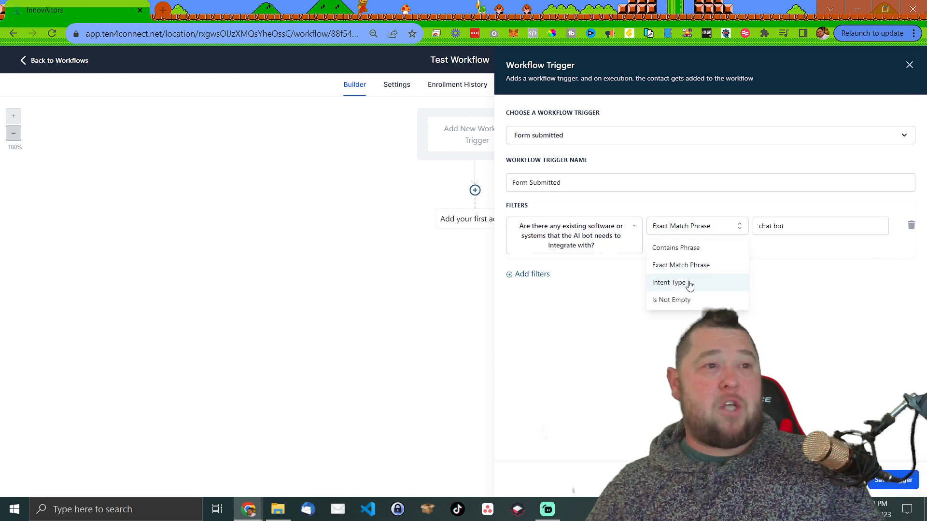
left_click(701, 282)
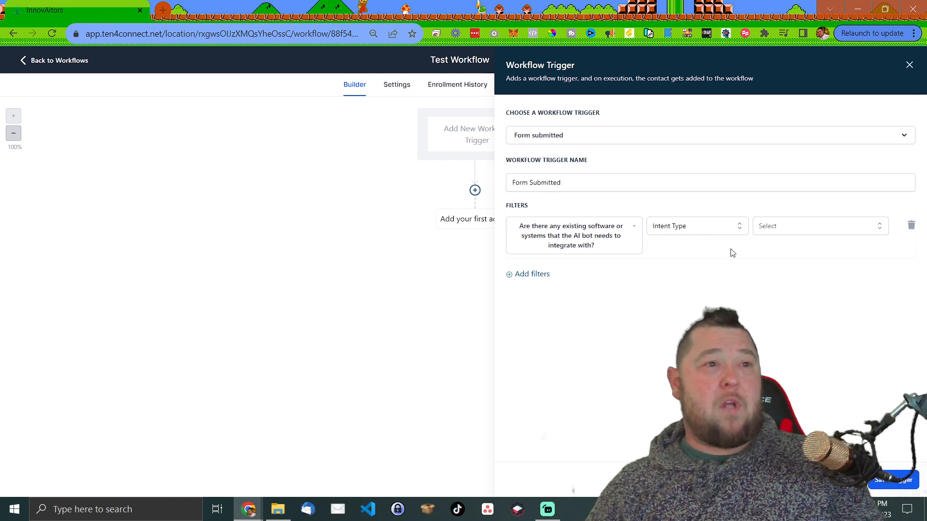
left_click(768, 233)
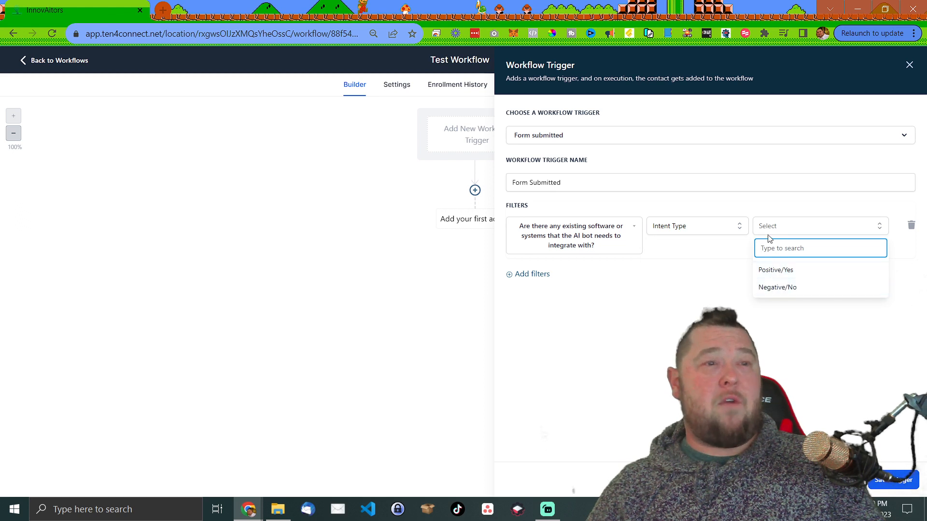
left_click(766, 234)
left_click(728, 235)
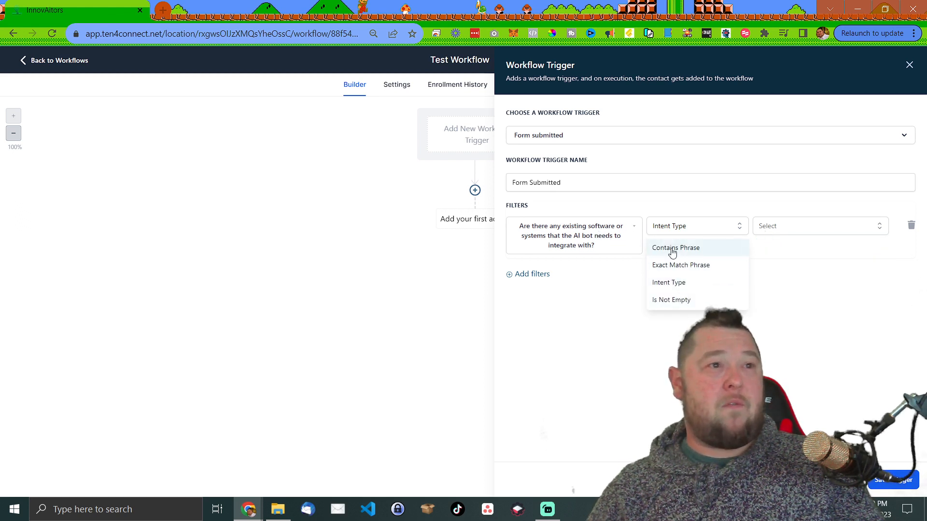
left_click(672, 300)
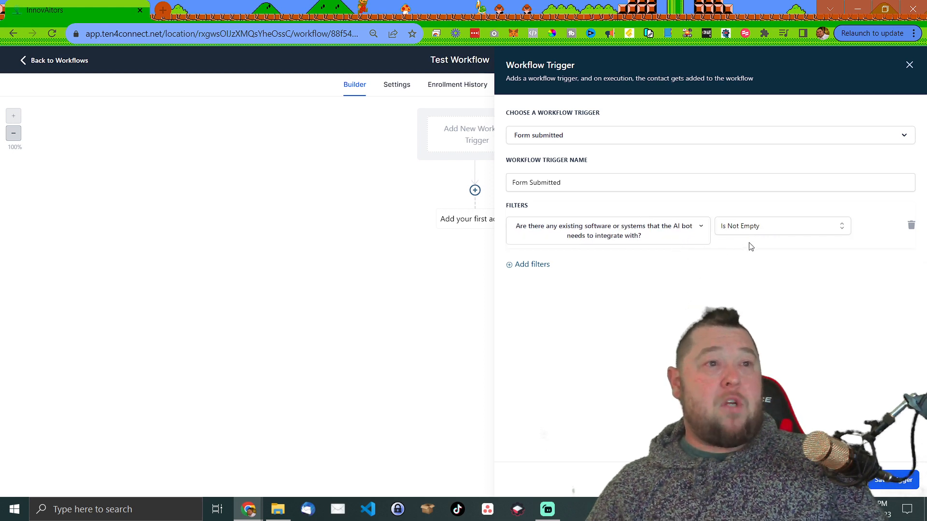
left_click(911, 227)
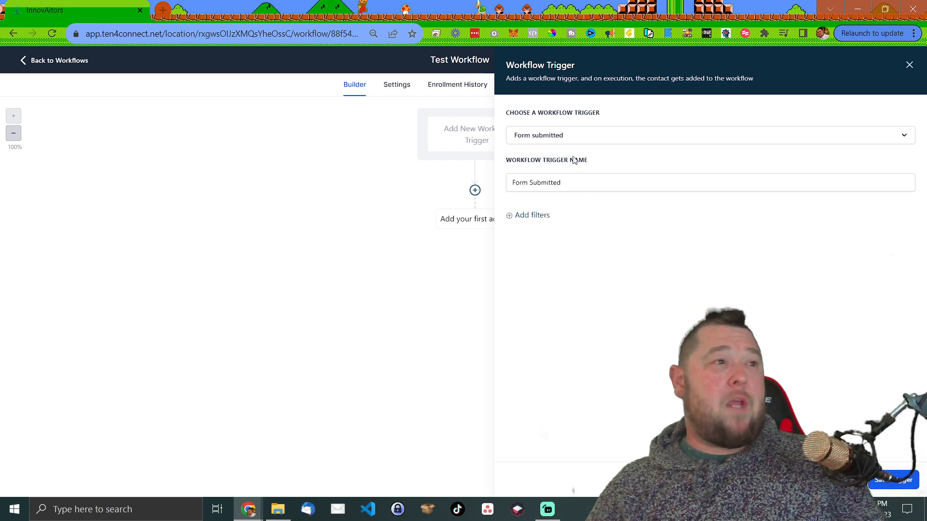
- Add a filter limiting the trigger to the Affiliate Partnership Application form
left_click(538, 219)
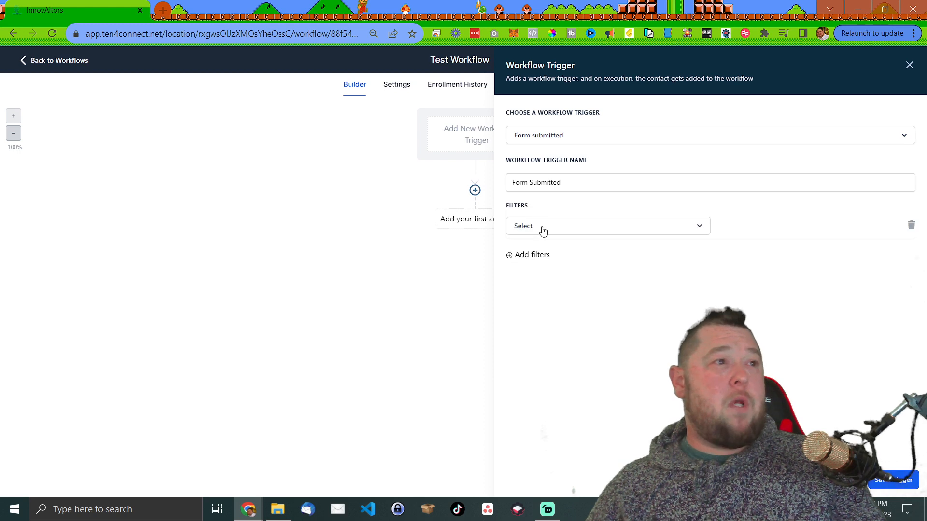
left_click(542, 231)
left_click(530, 294)
left_click(768, 228)
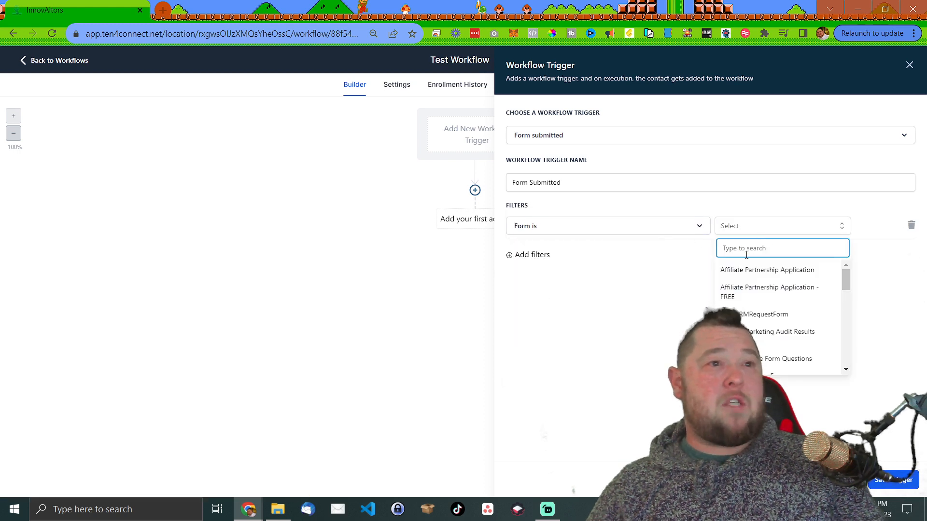
left_click(747, 272)
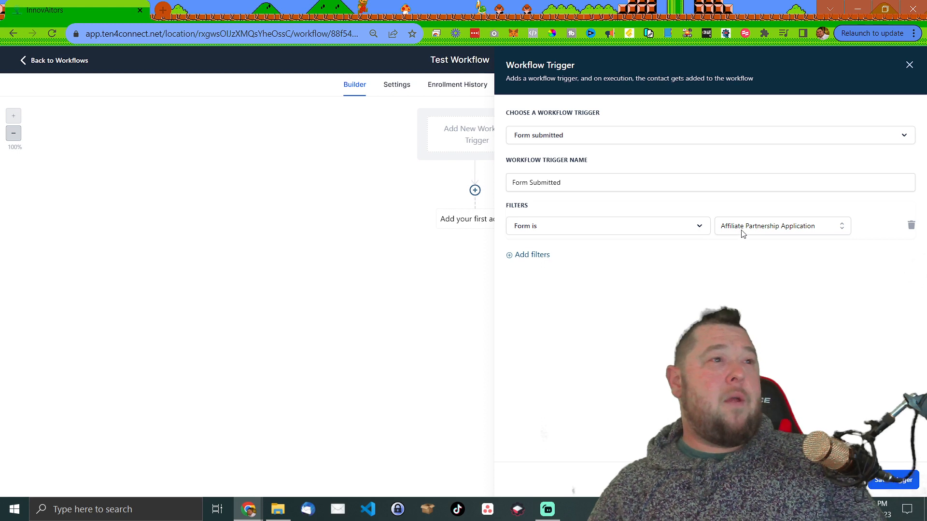
- Add 'Are you new to Ai?' with Exact Match Phrase 'Yes' and save the trigger
left_click(534, 254)
left_click(555, 254)
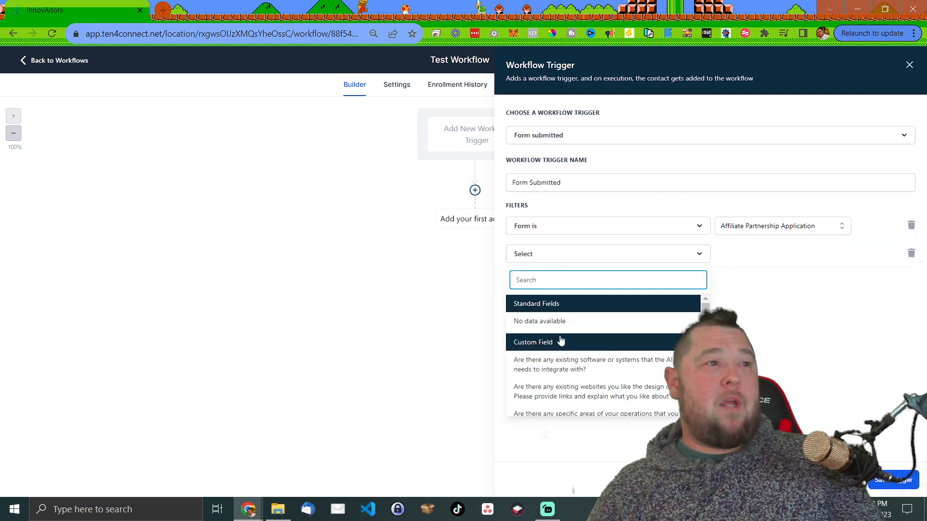
scroll(604, 369, "down", 5)
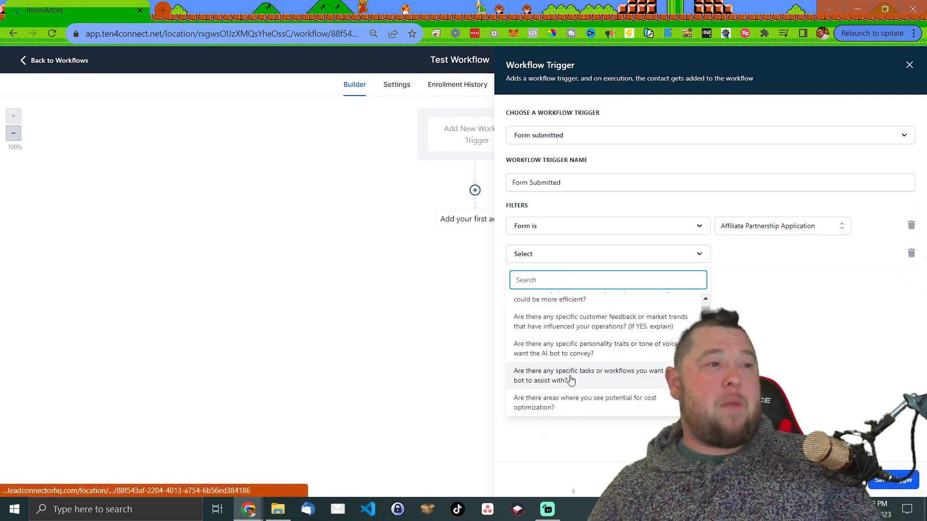
scroll(603, 369, "down", 2)
left_click(579, 370)
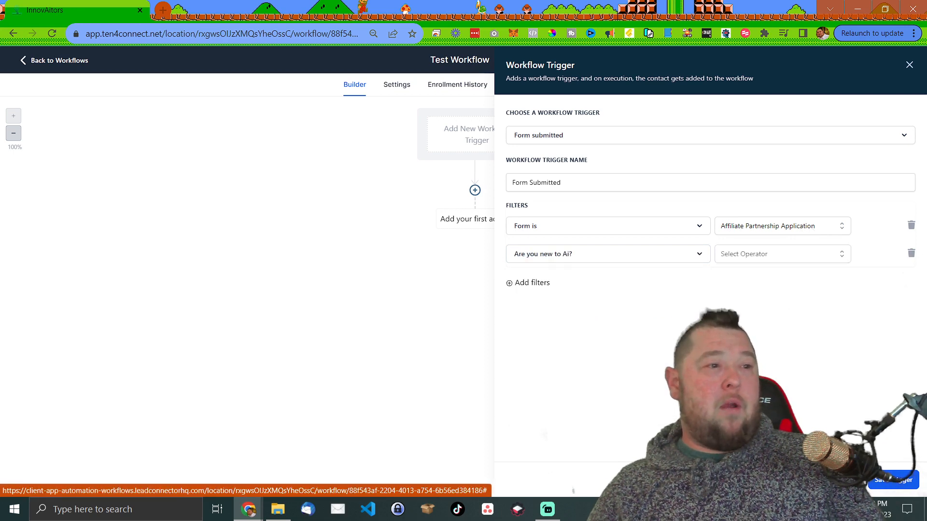
left_click(796, 257)
left_click(757, 275)
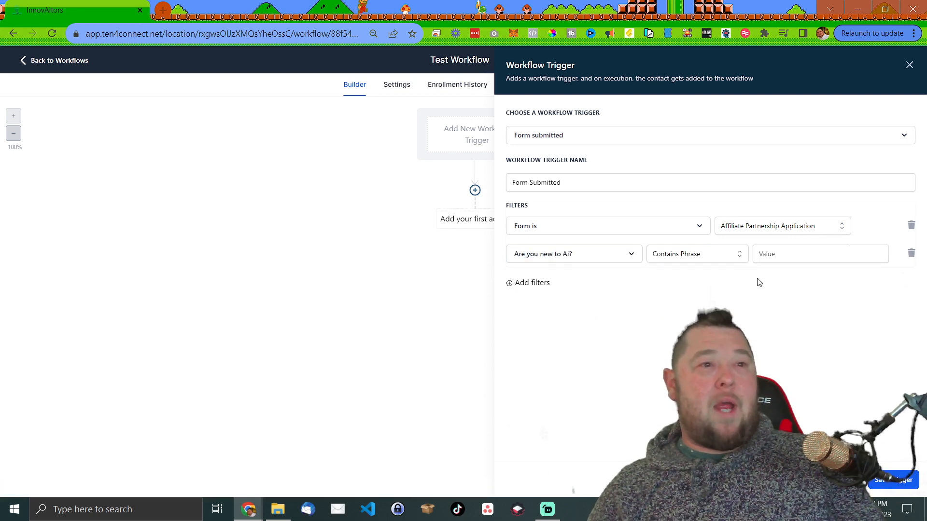
left_click(837, 259)
type("Yes")
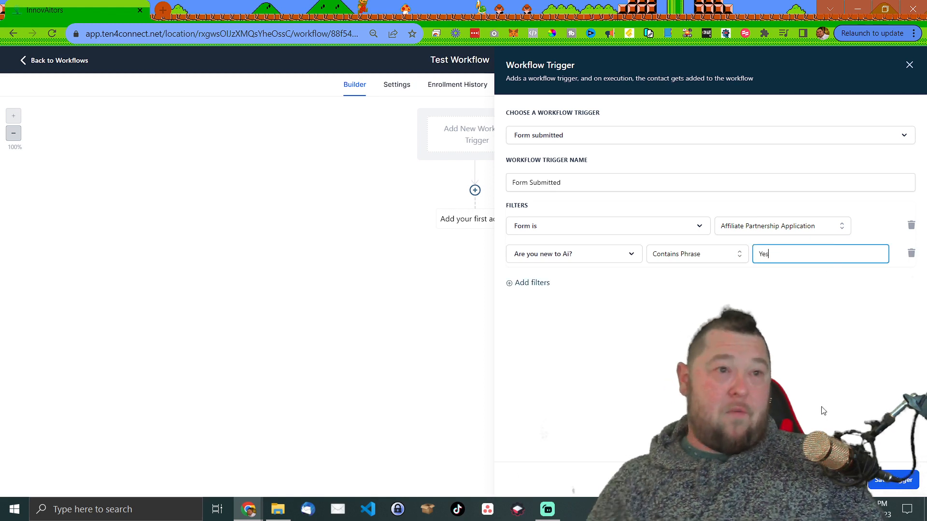
left_click(732, 265)
left_click(691, 294)
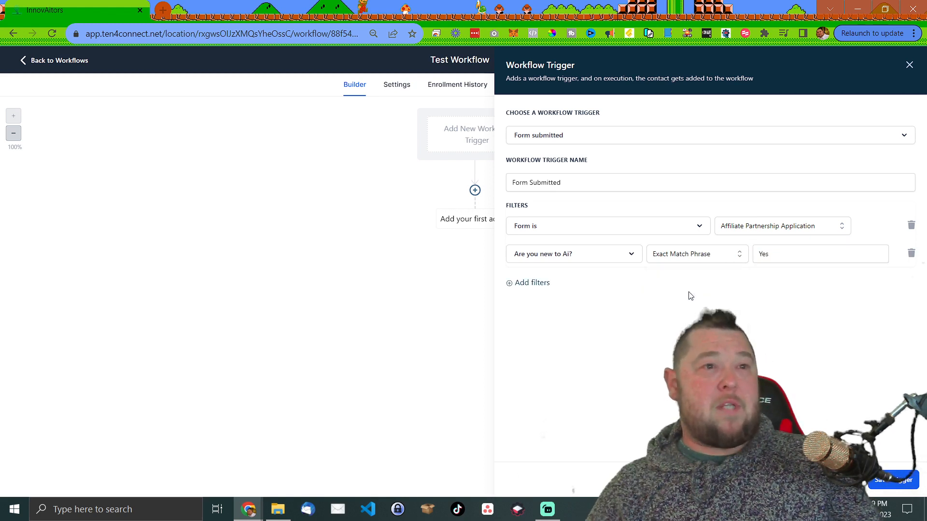
left_click(902, 483)
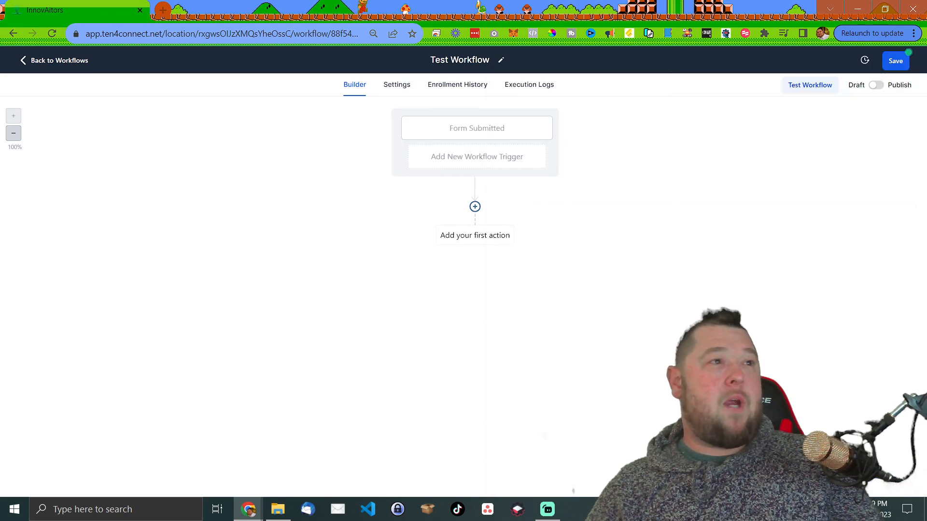
- Rename the Form Submitted trigger to 'Aff Partner Form new to AI' and save it
left_click(492, 132)
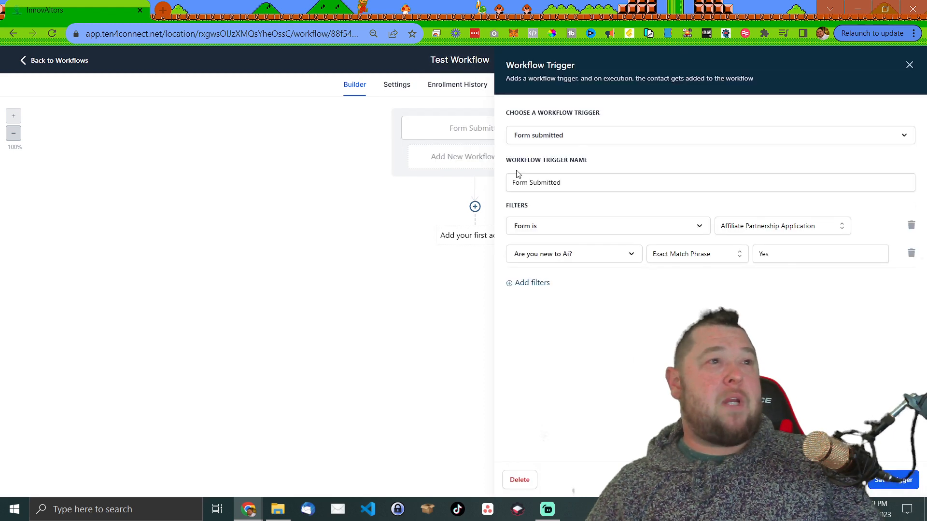
left_click_drag(581, 177, 497, 175)
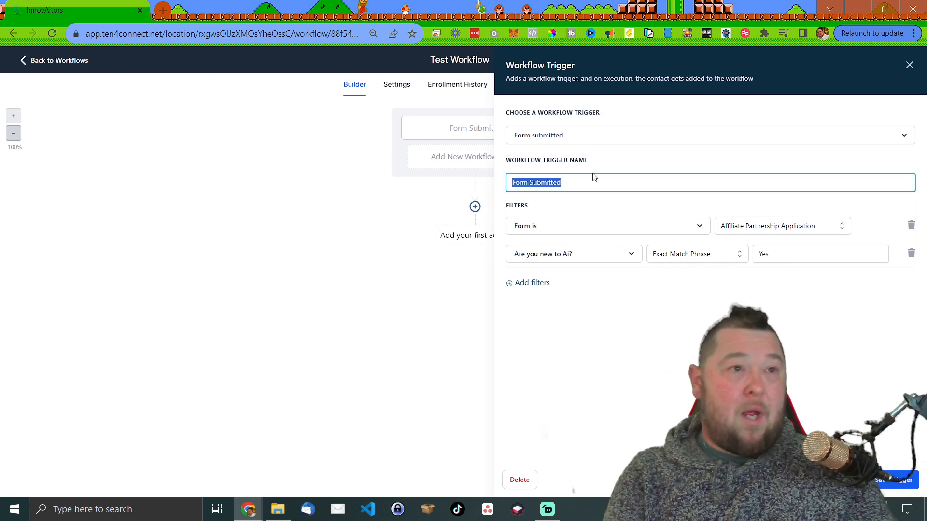
type("A")
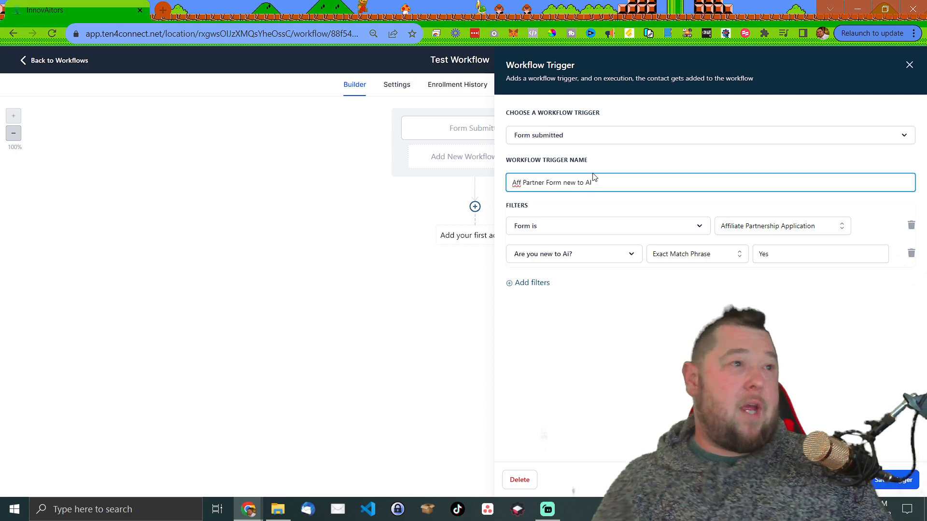
type("ff Partner Form new to AI")
left_click(893, 480)
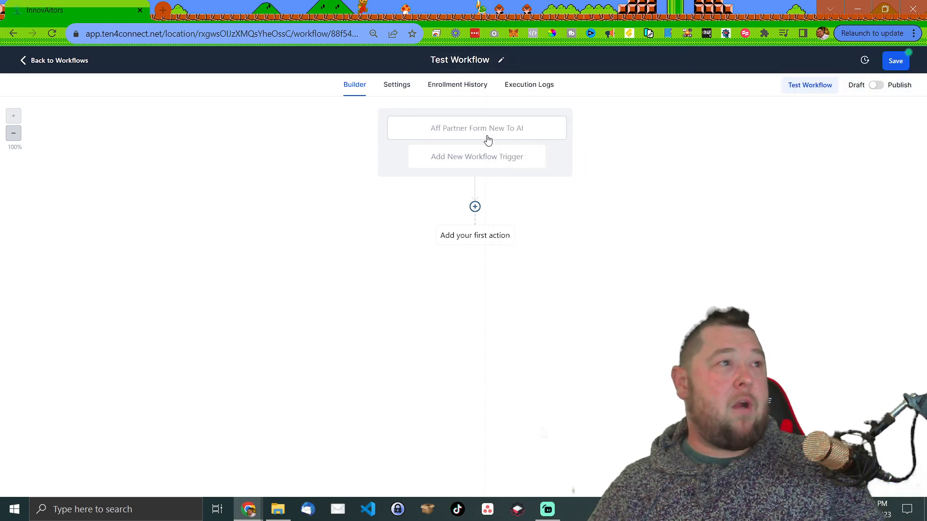
- Add a second workflow trigger of type Facebook Lead Form Submitted
left_click(519, 157)
scroll(764, 273, "down", 7)
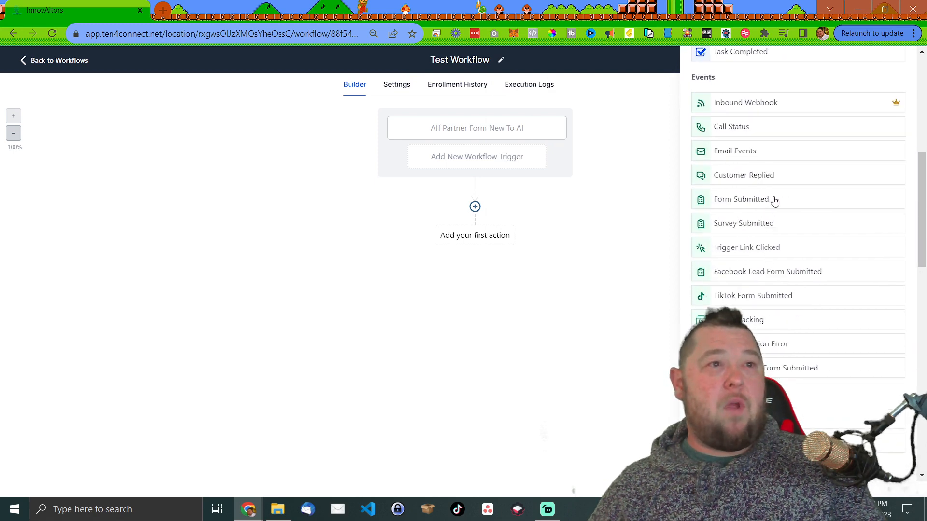
left_click(786, 272)
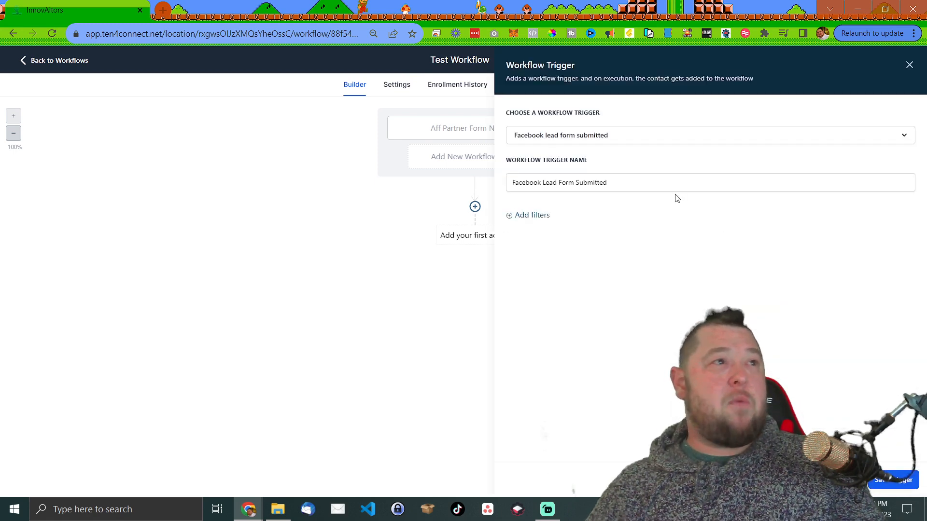
- Filter the trigger In Form to 'Business Owners needing bots' and save it
left_click(542, 216)
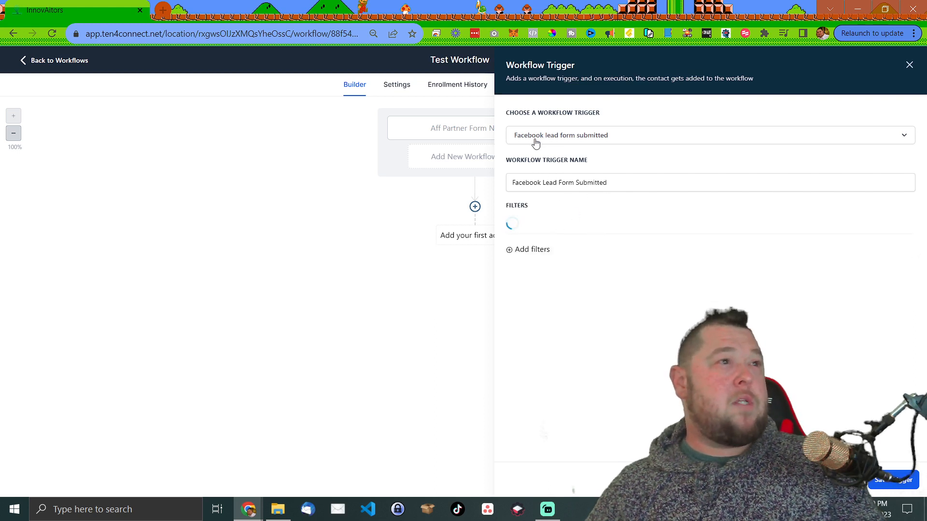
left_click(552, 229)
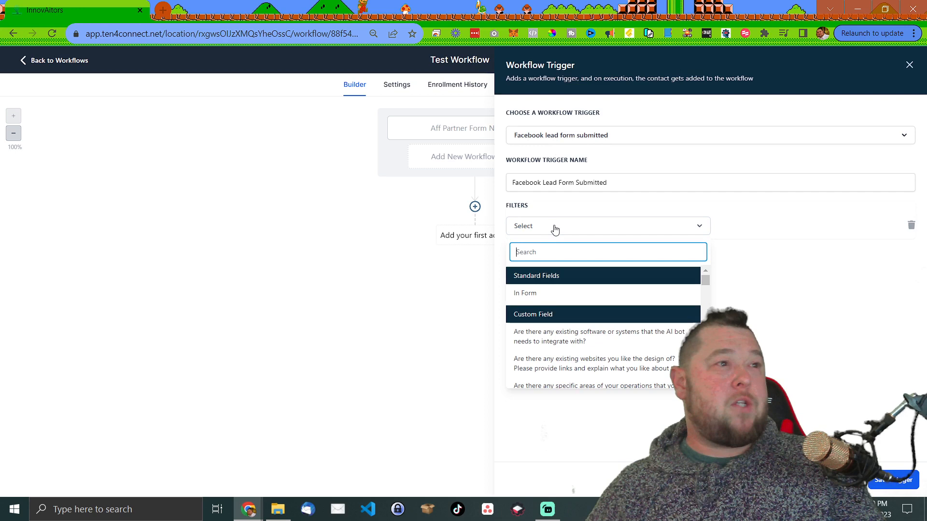
left_click(530, 293)
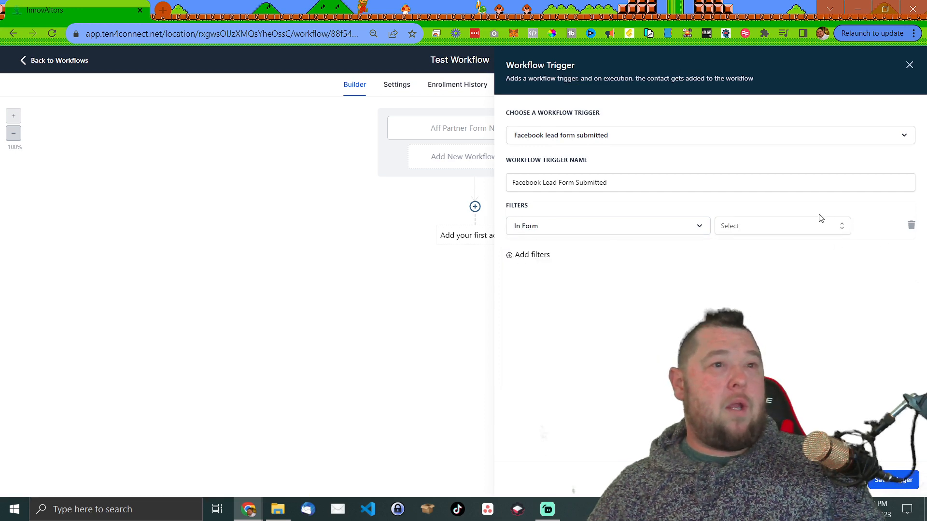
left_click(817, 227)
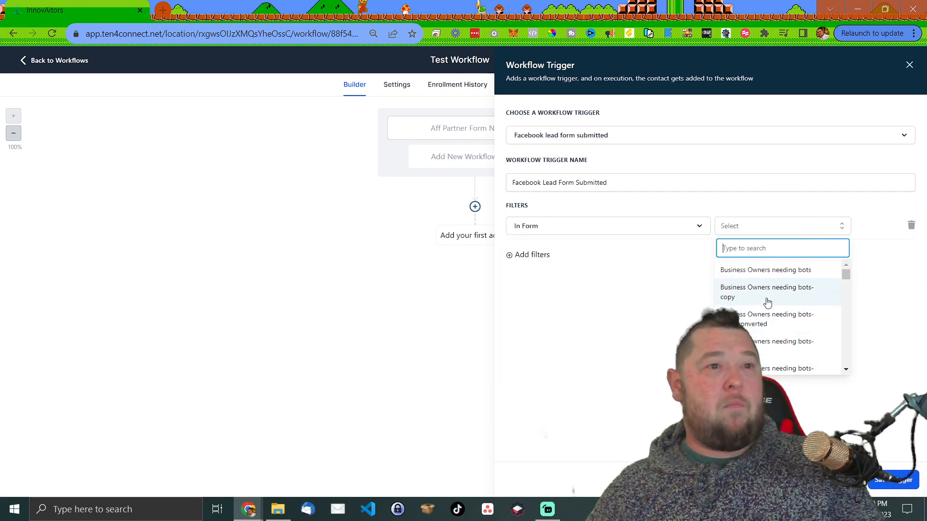
scroll(768, 302, "down", 3)
scroll(762, 315, "up", 5)
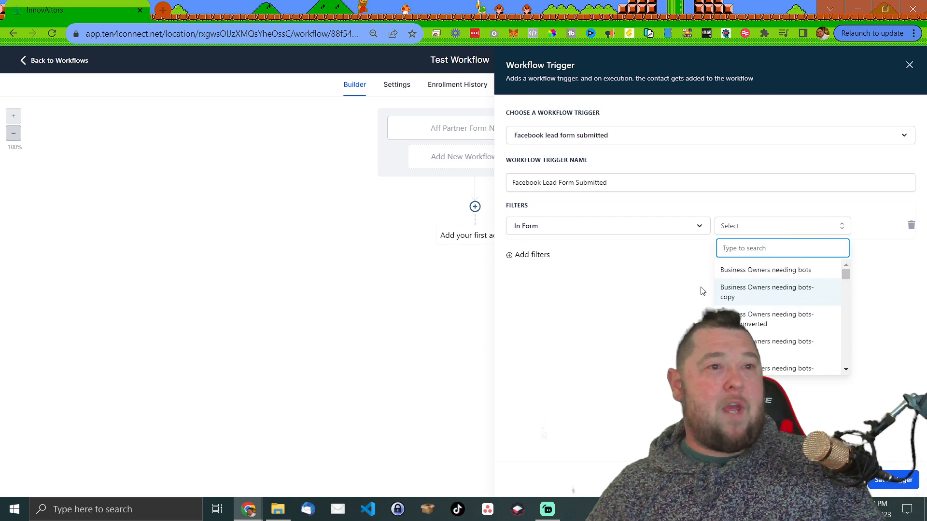
left_click(737, 271)
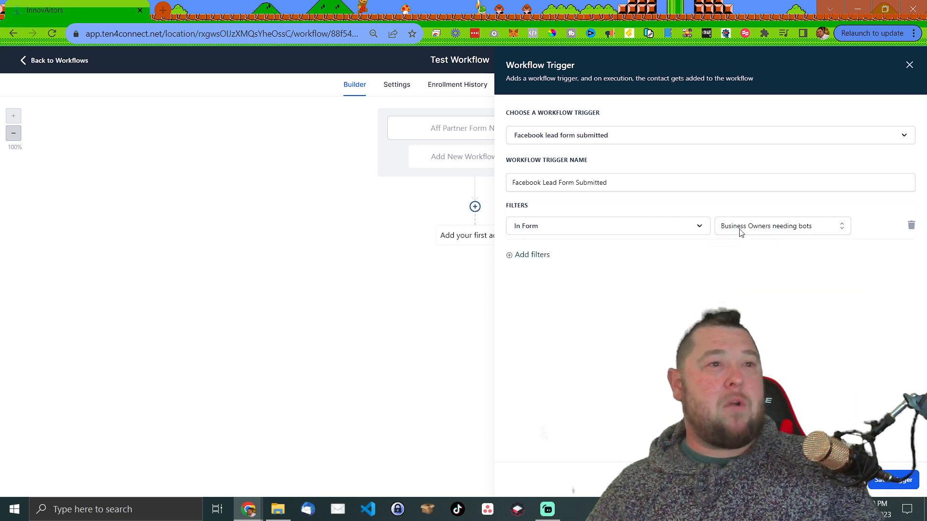
left_click(891, 483)
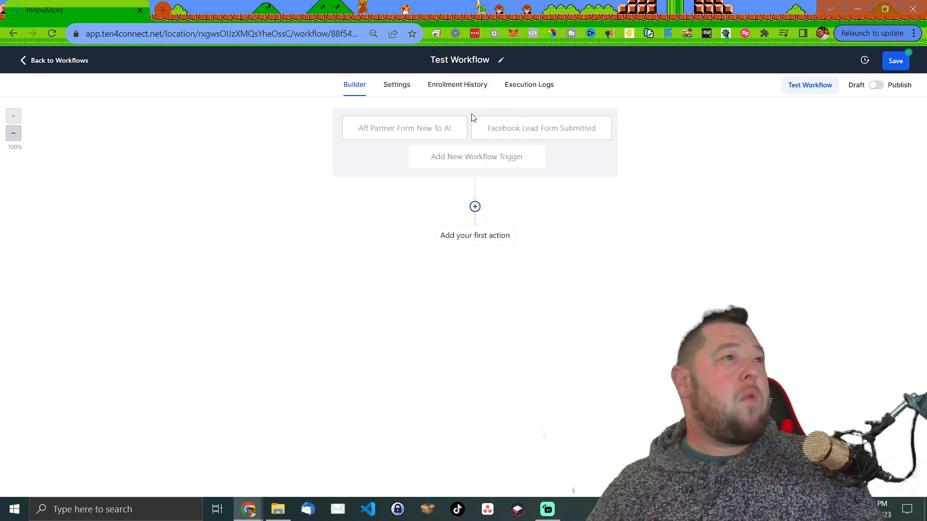
- Rename the Facebook Lead Form Submitted trigger to 'FB Lead Form Affiliate Partner', then save Test Workflow
left_click(544, 128)
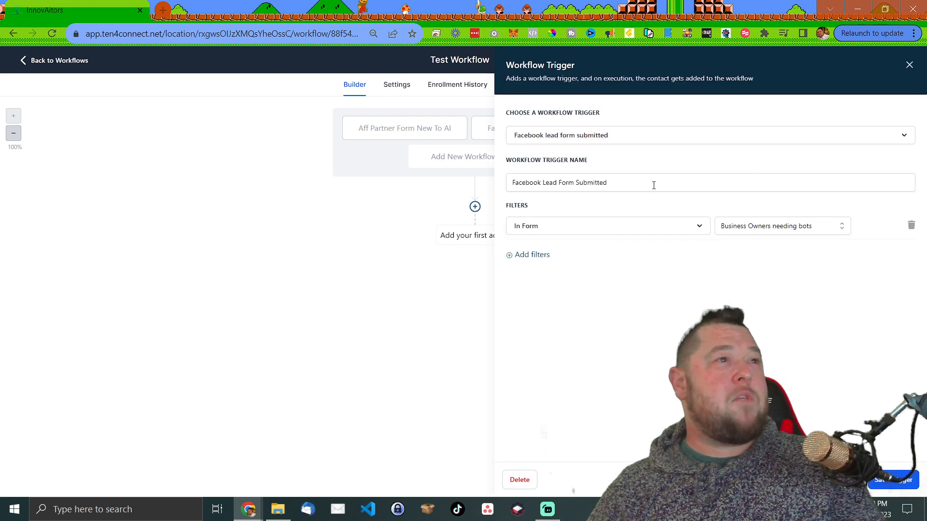
triple_click(635, 183)
type("FB L")
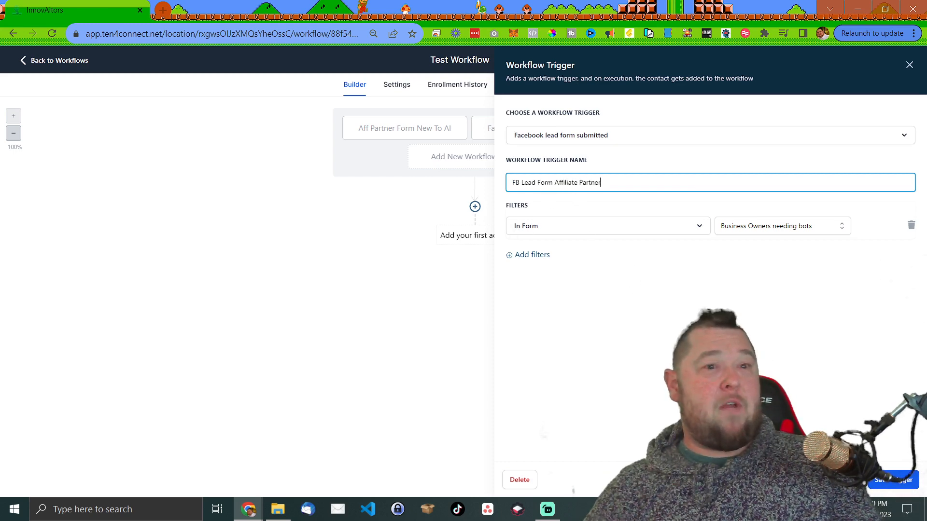
left_click(894, 480)
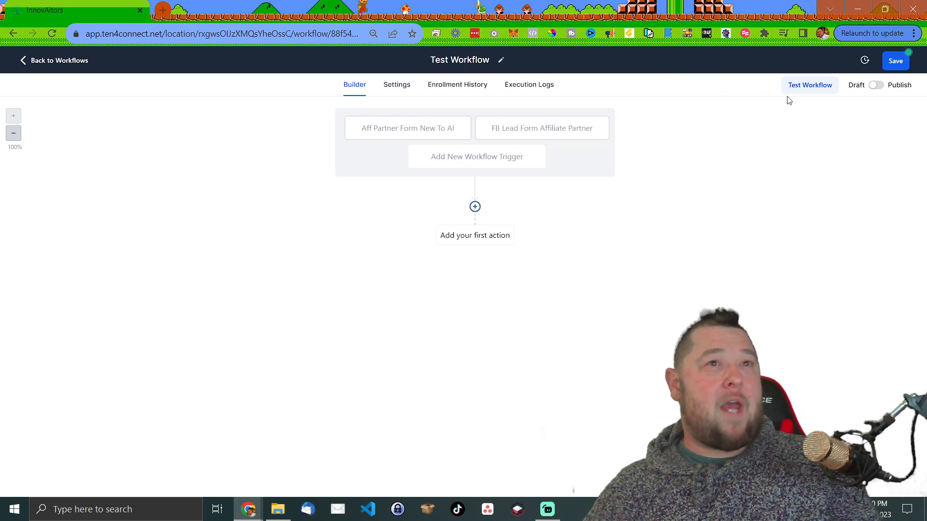
left_click(896, 61)
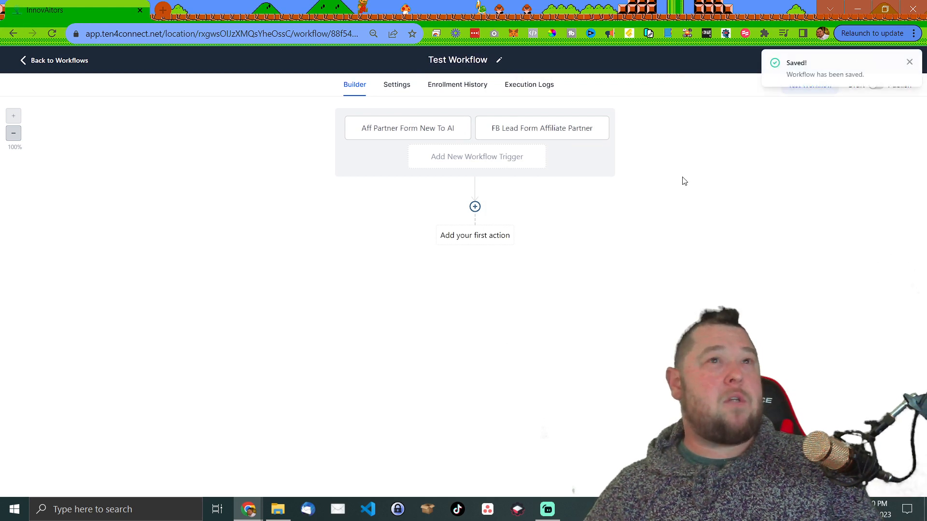
- Open the Actions panel from the + below the two triggers for the first step
left_click(475, 207)
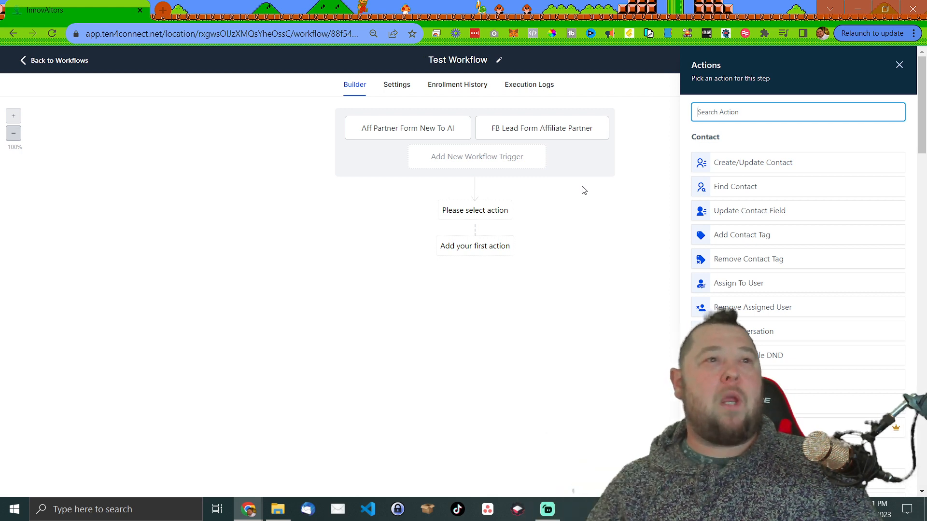
scroll(751, 295, "down", 3)
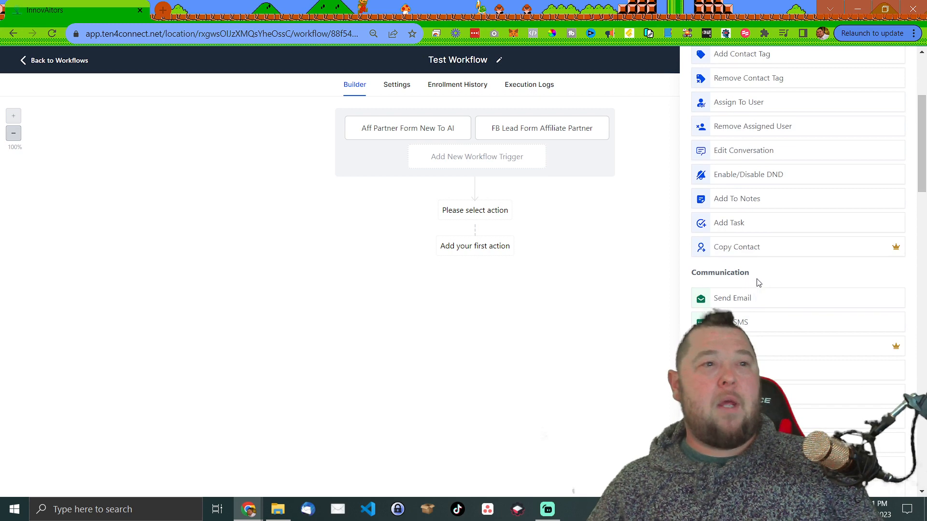
scroll(758, 283, "up", 3)
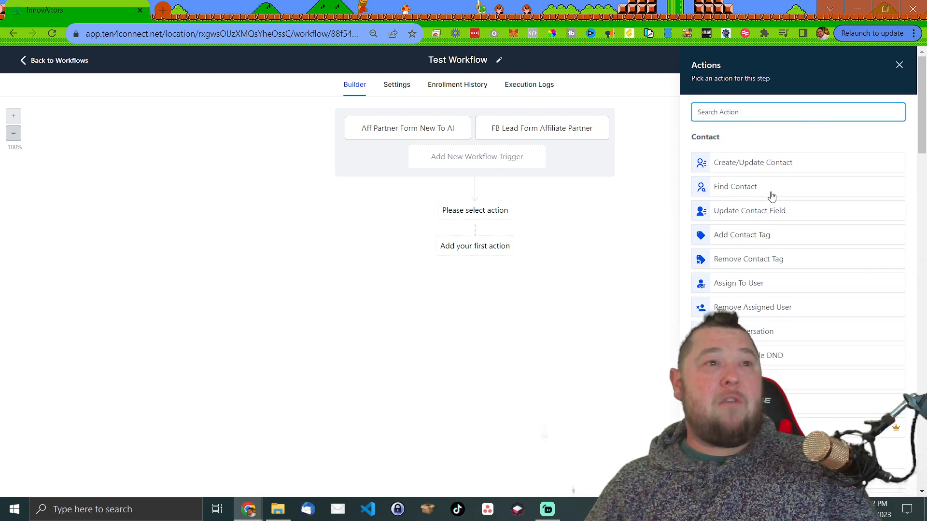
scroll(731, 174, "down", 1)
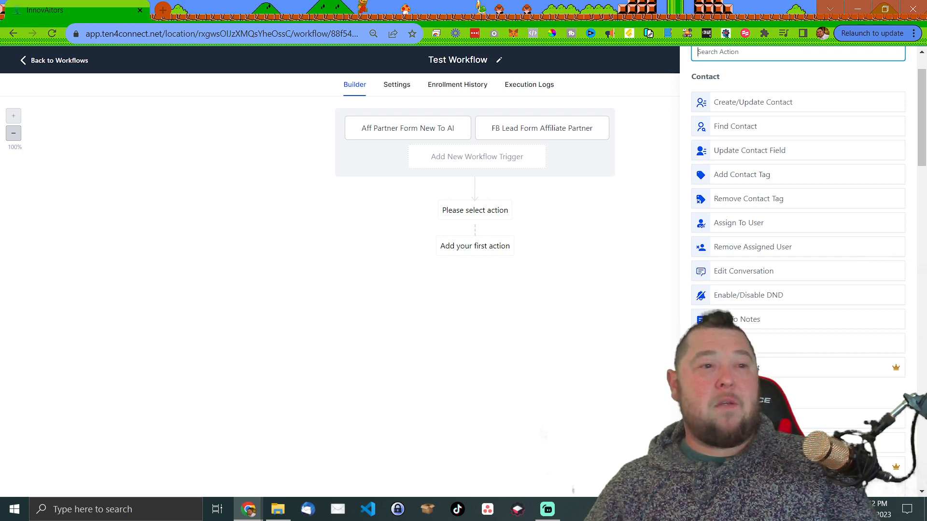
scroll(775, 372, "down", 6)
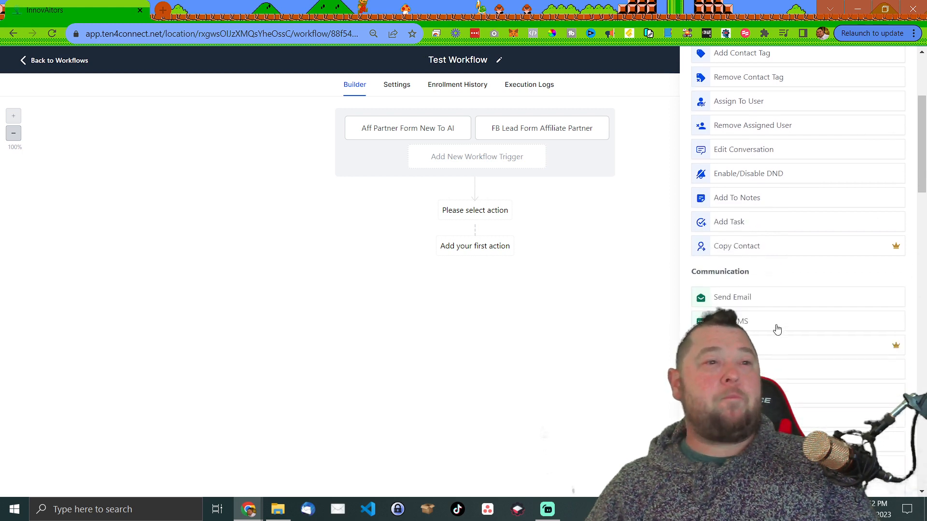
scroll(771, 295, "up", 1)
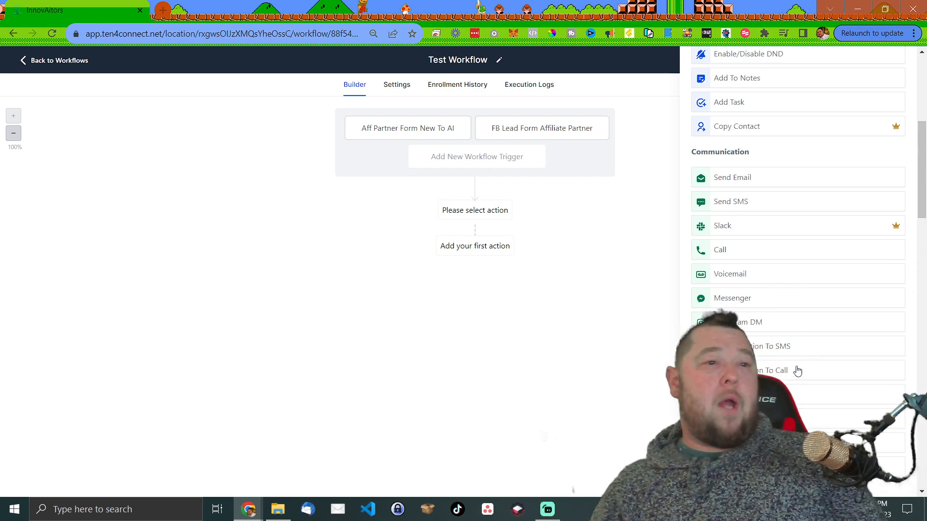
scroll(850, 417, "down", 2)
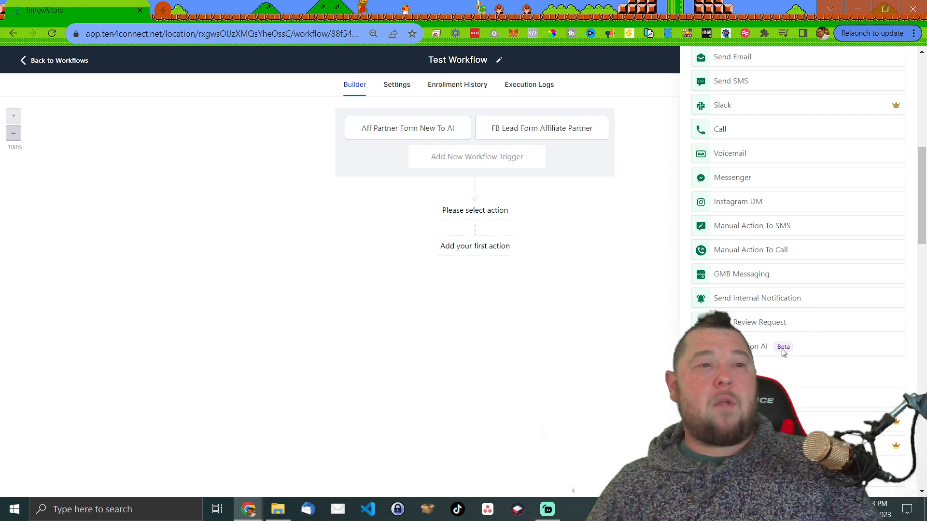
scroll(814, 370, "down", 4)
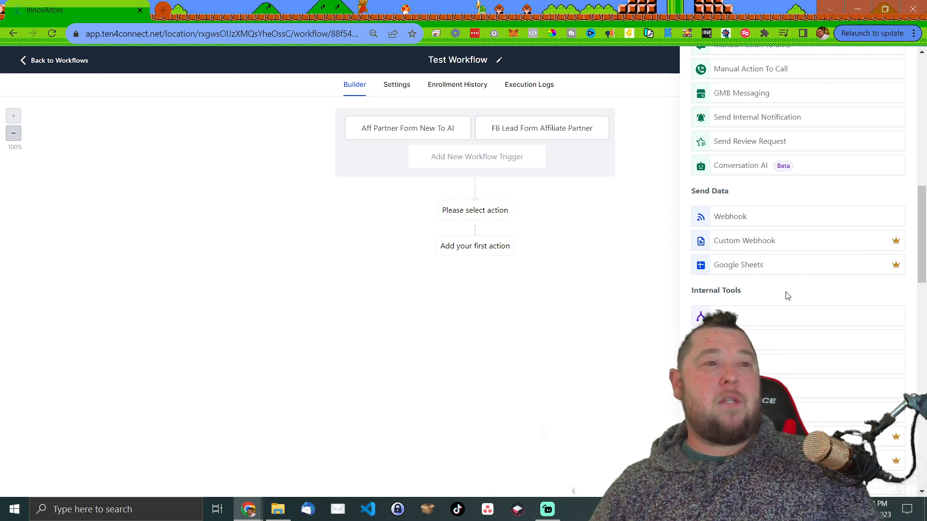
- Scroll the Actions list through Workflow AI, Appointments, Payments, Marketing, Affiliate and Membership, then back to Contact
scroll(790, 293, "down", 3)
scroll(791, 291, "down", 3)
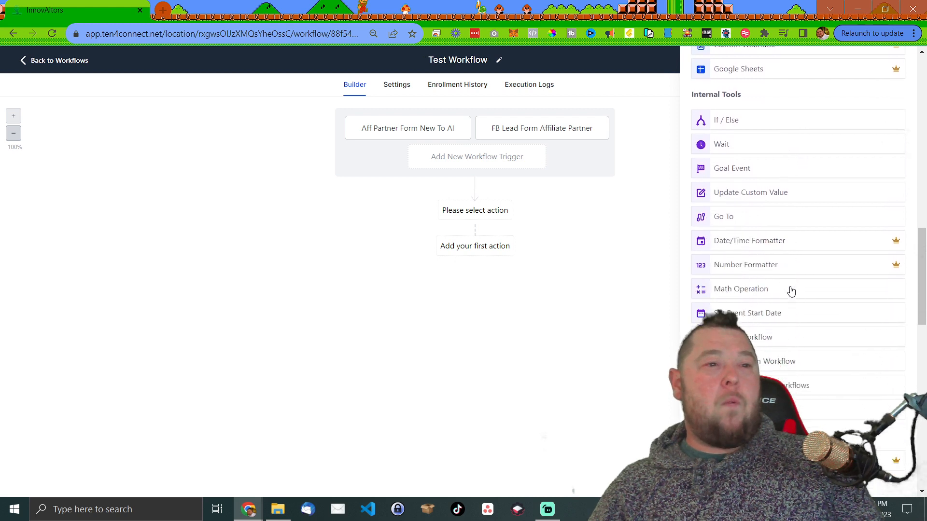
scroll(792, 291, "up", 3)
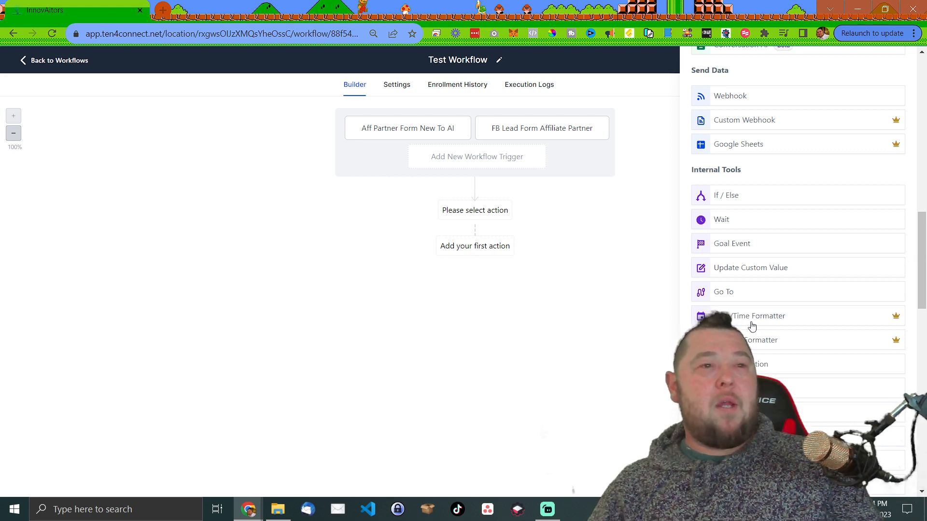
scroll(778, 321, "down", 1)
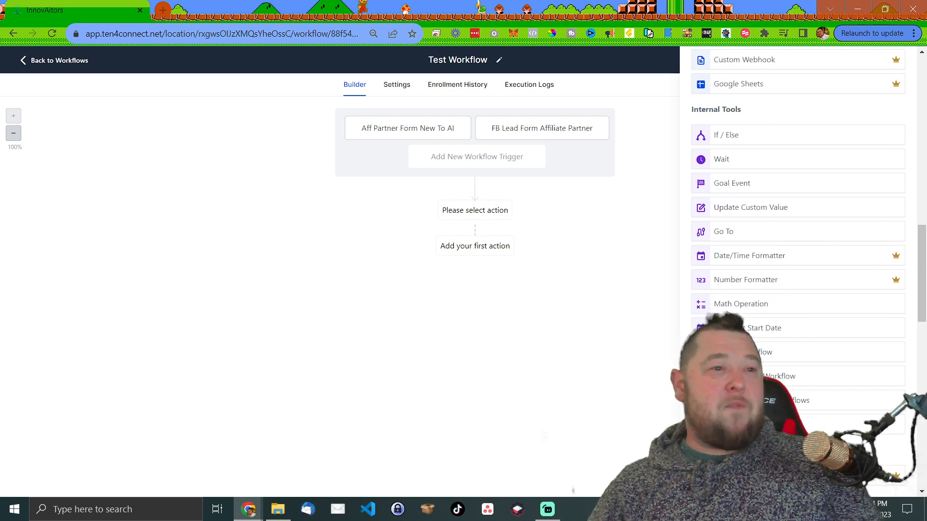
scroll(758, 351, "down", 1)
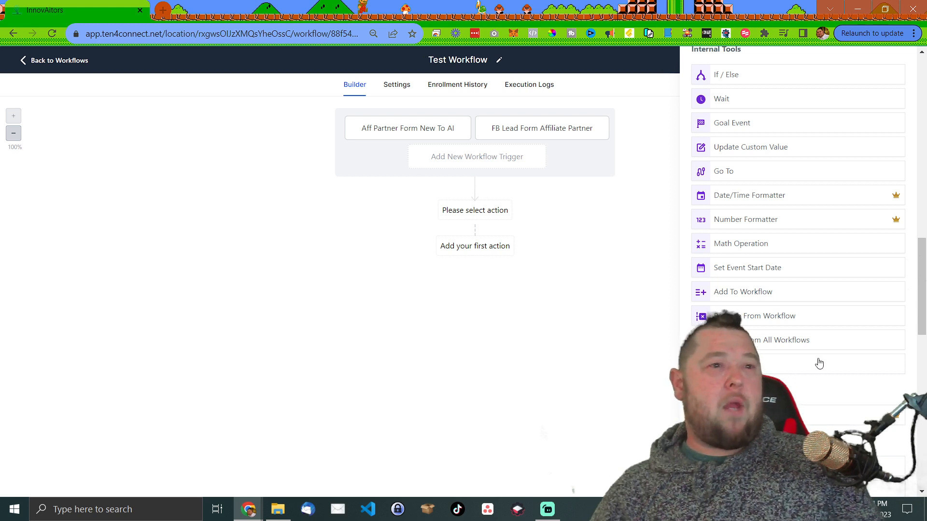
scroll(801, 338, "down", 1)
scroll(772, 311, "down", 1)
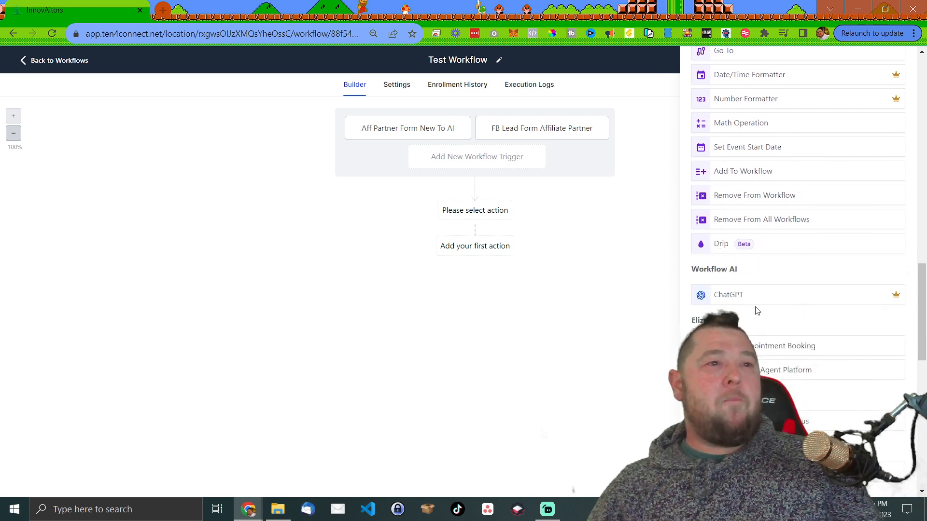
scroll(757, 311, "down", 1)
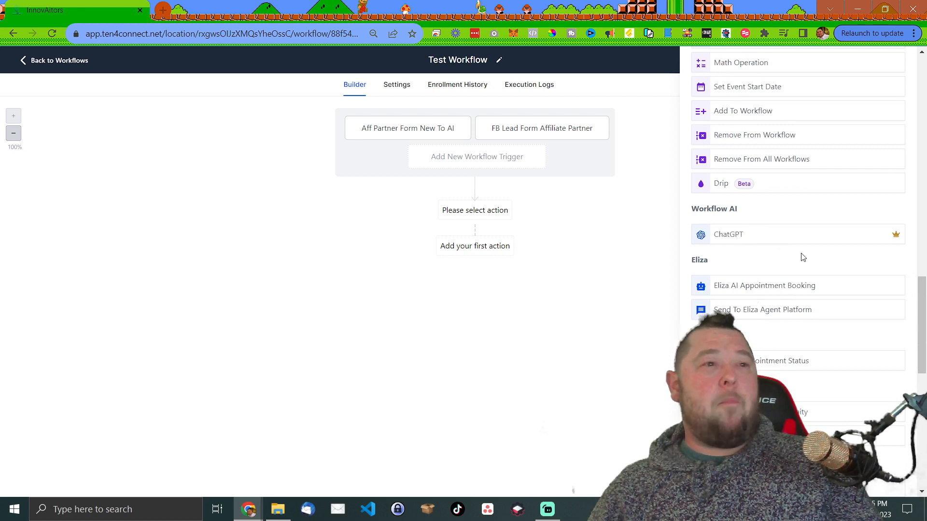
scroll(801, 256, "down", 1)
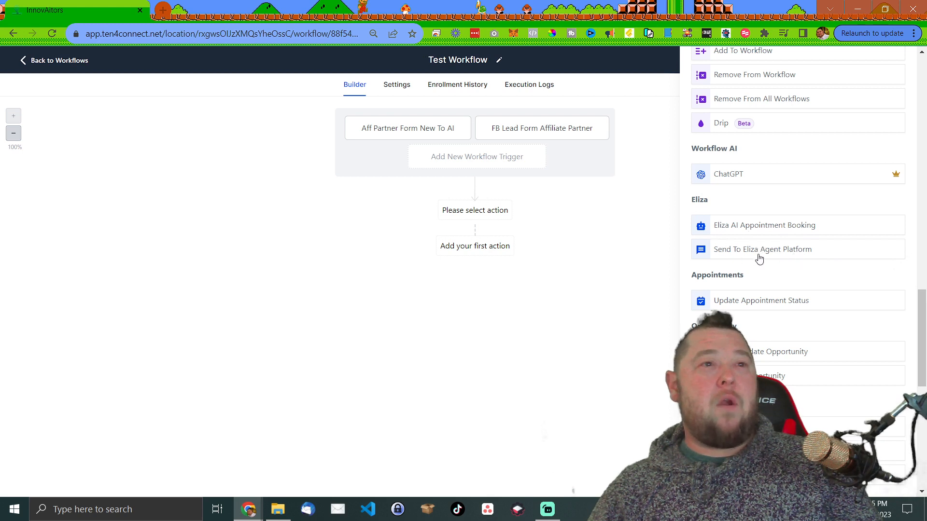
scroll(781, 282, "down", 1)
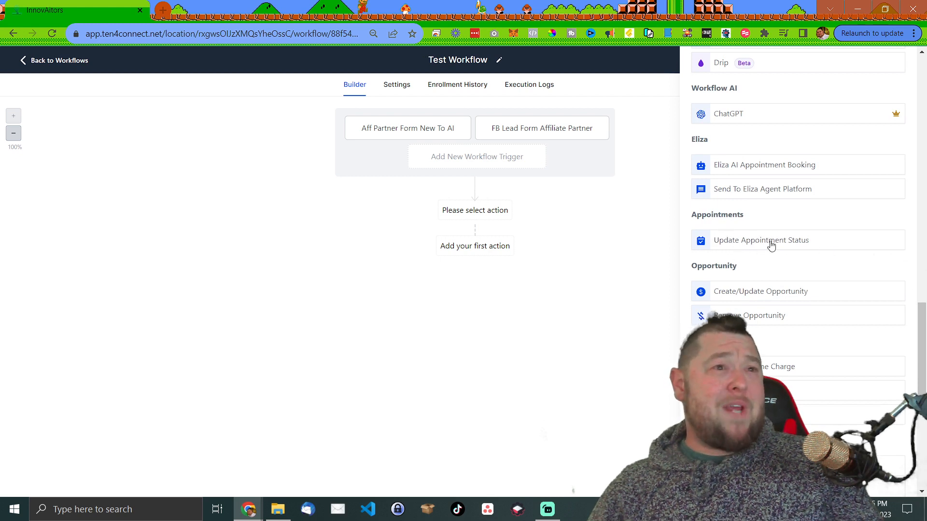
scroll(777, 263, "down", 1)
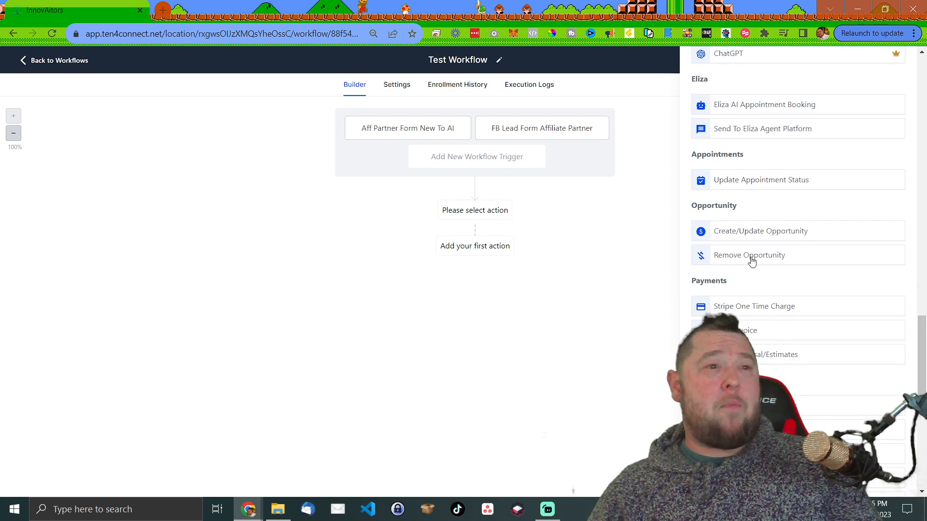
scroll(766, 267, "down", 2)
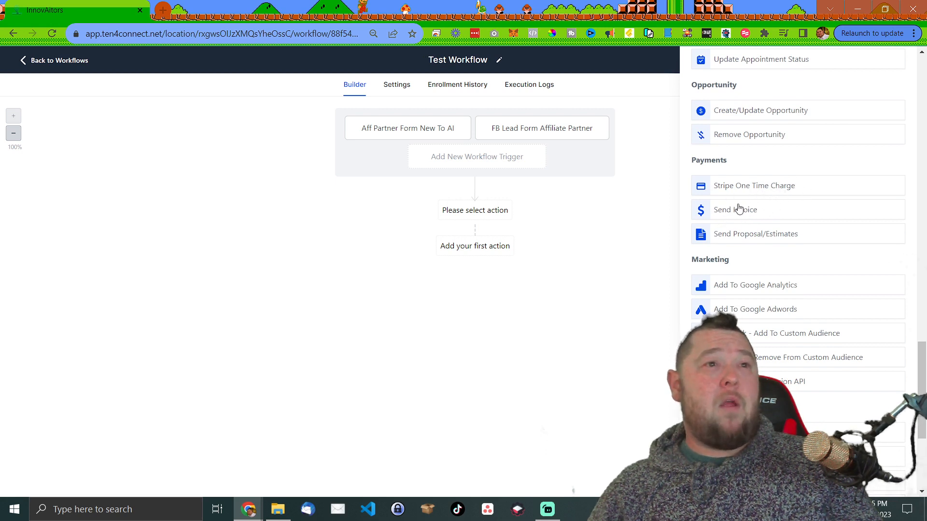
scroll(773, 249, "down", 1)
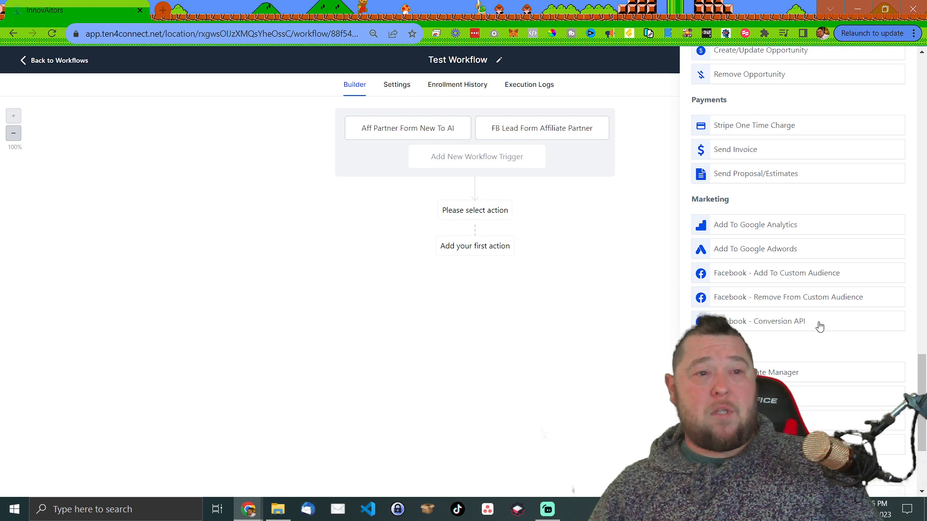
scroll(816, 337, "down", 3)
scroll(796, 274, "down", 1)
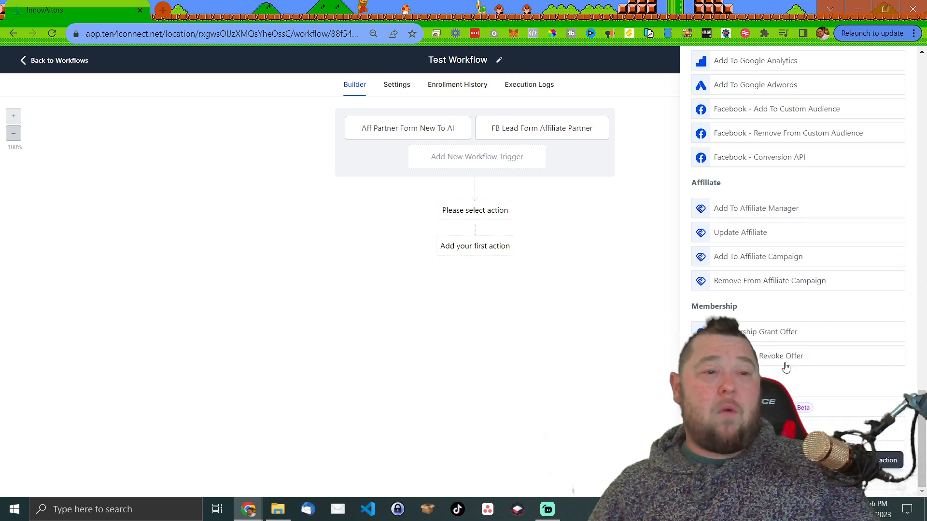
scroll(788, 366, "up", 15)
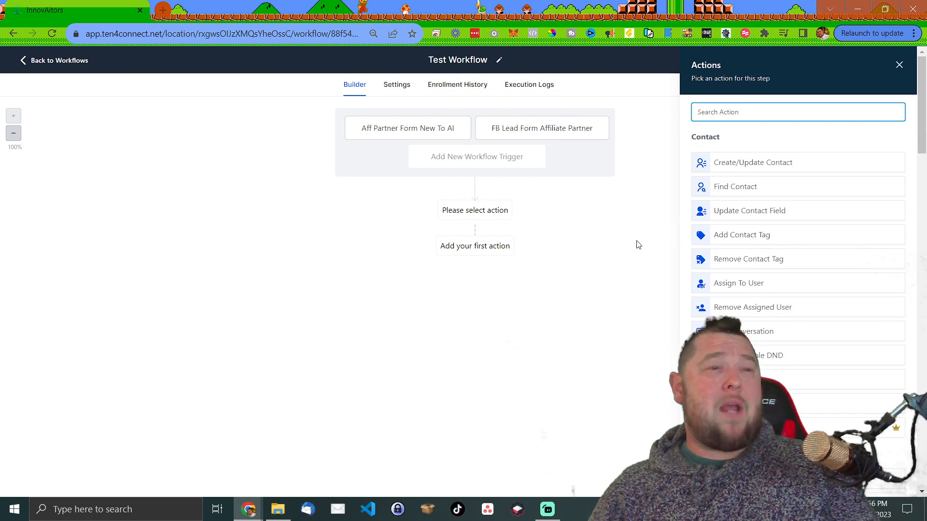
- Choose Add Contact Tag as the first action and select the 'academy' tag
left_click(728, 236)
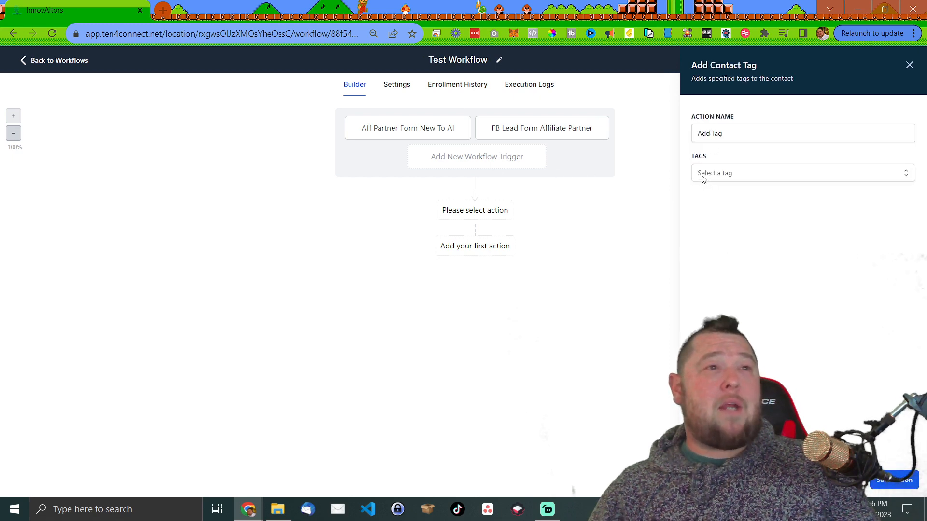
left_click(751, 175)
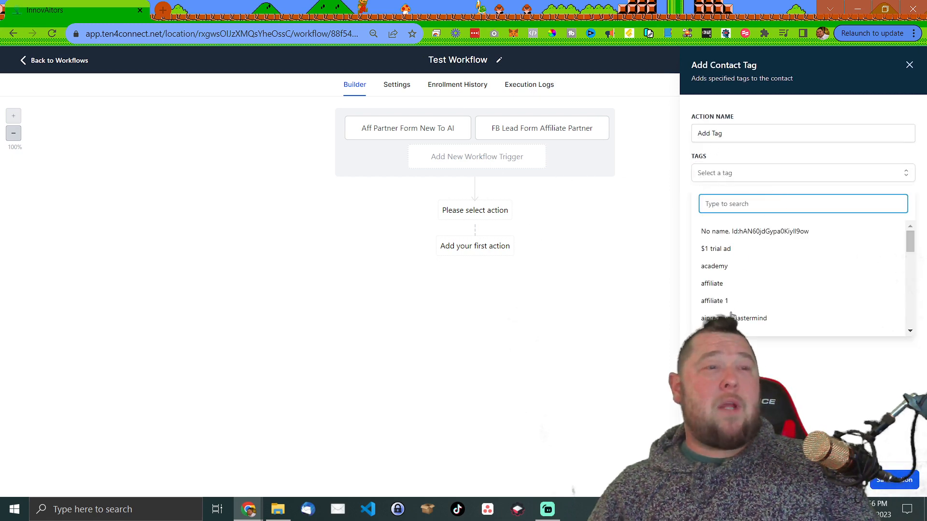
scroll(723, 294, "down", 15)
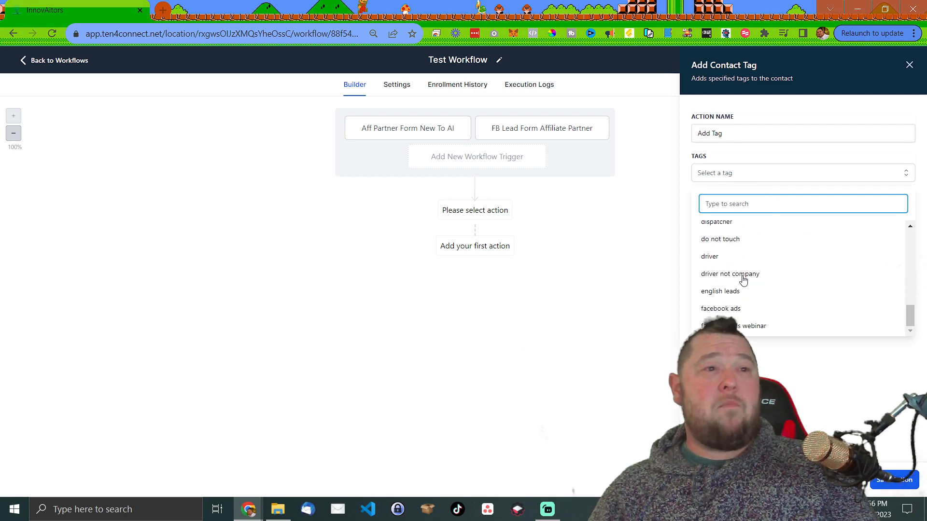
scroll(747, 268, "down", 3)
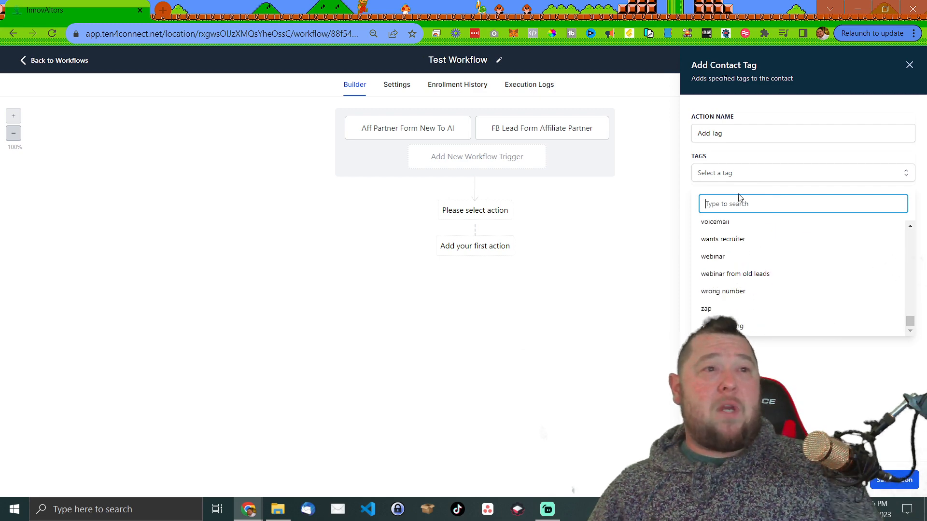
type("afsd")
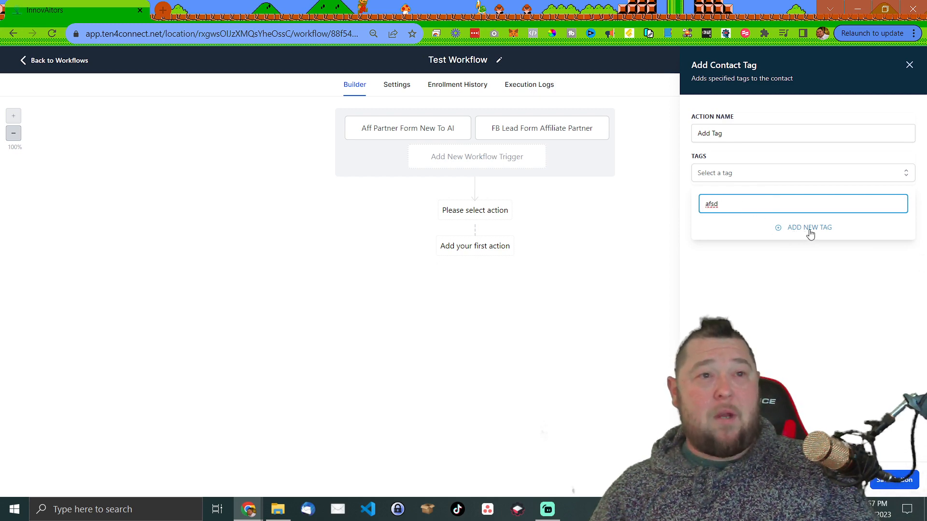
left_click(750, 225)
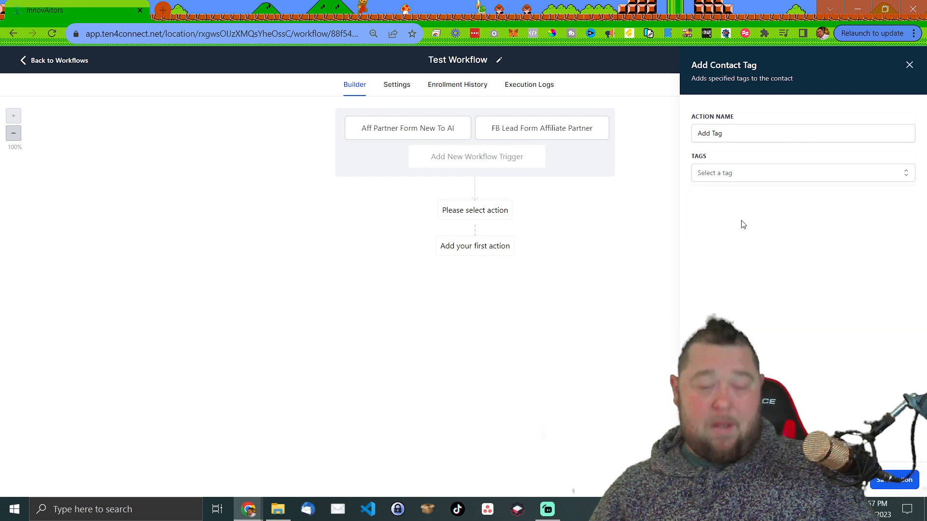
left_click(749, 178)
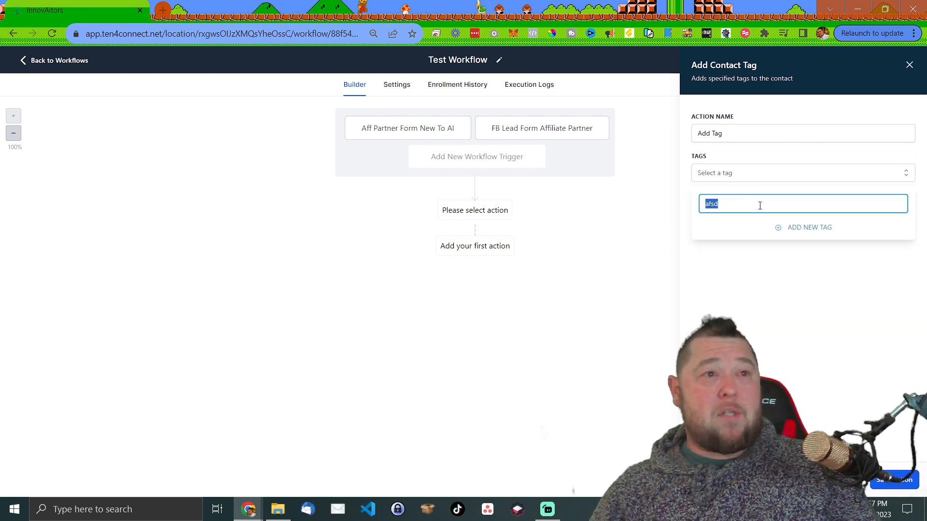
key("BackSpace")
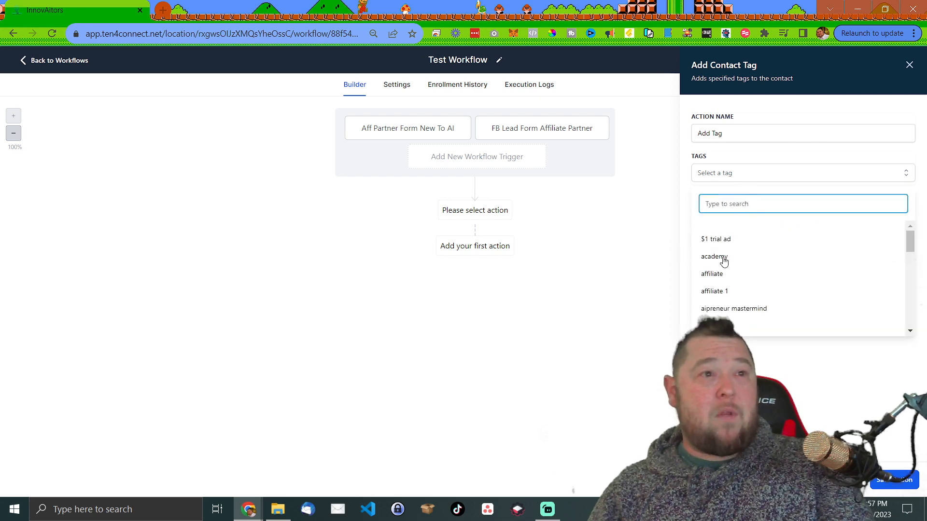
left_click(722, 260)
left_click(752, 353)
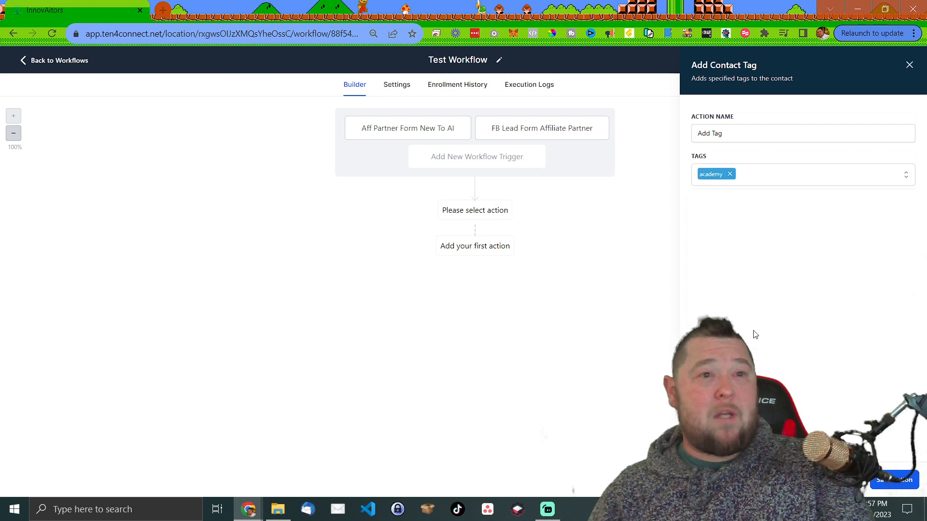
- Save the tag action, rename it 'Add Tag - Academy' and save it again
left_click(883, 486)
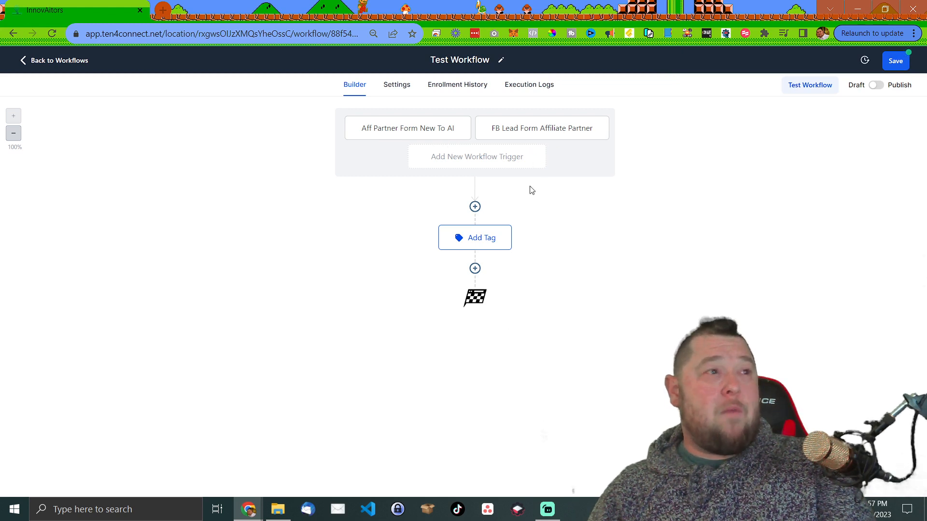
left_click(481, 240)
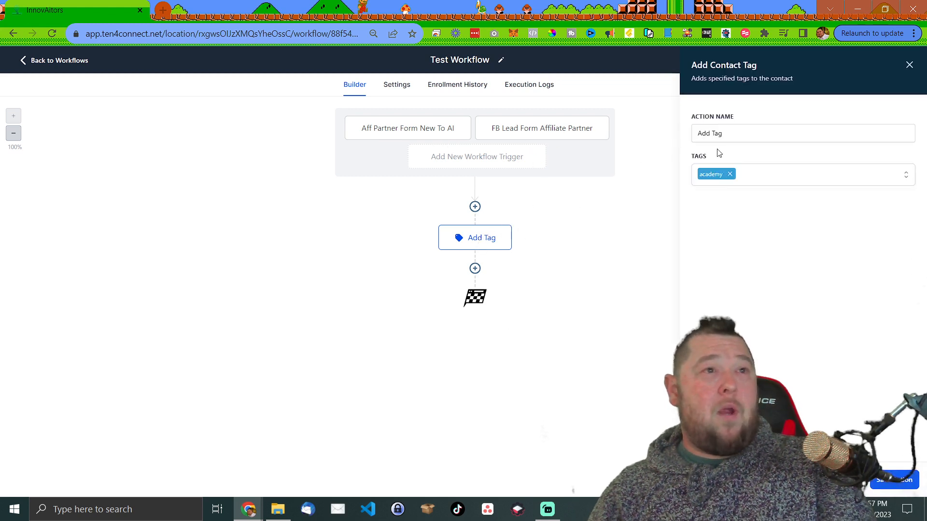
left_click(738, 137)
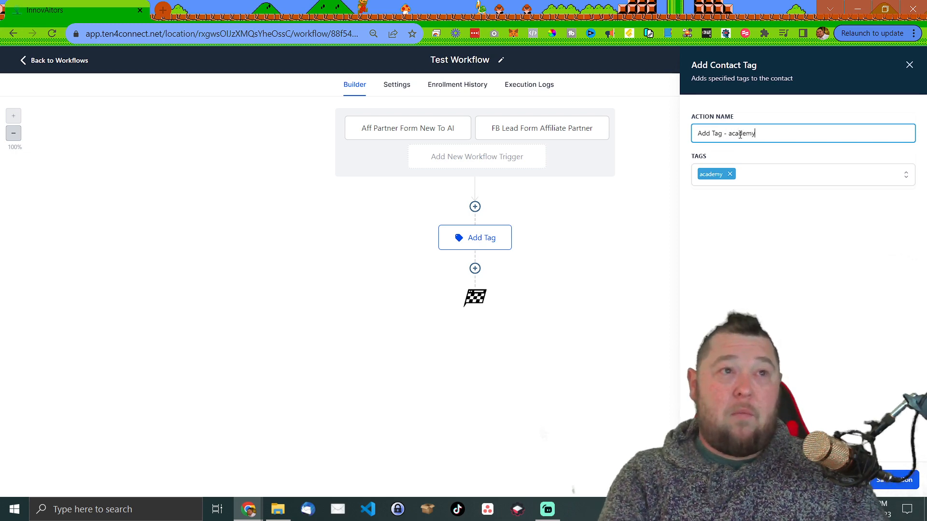
left_click(894, 480)
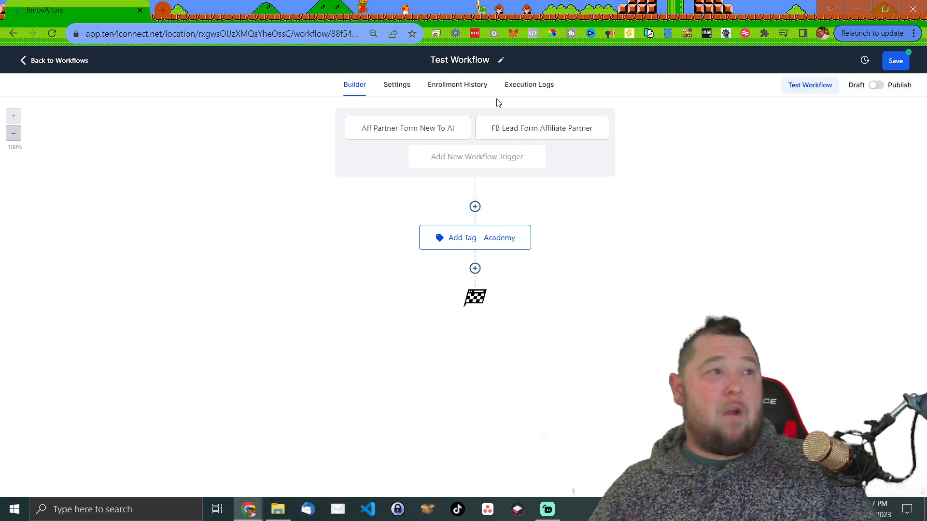
- Insert a Send Email step below the tag step, then briefly check the workflow Settings page
left_click(475, 269)
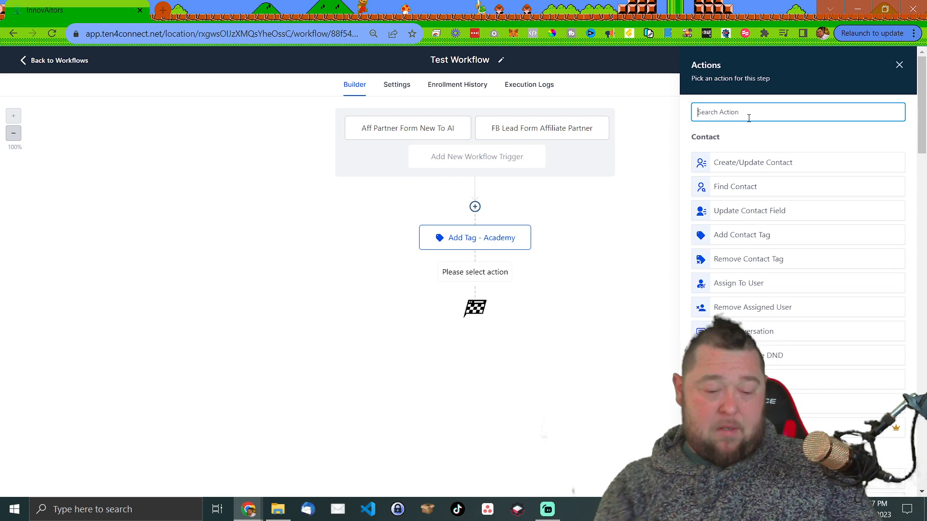
type("email")
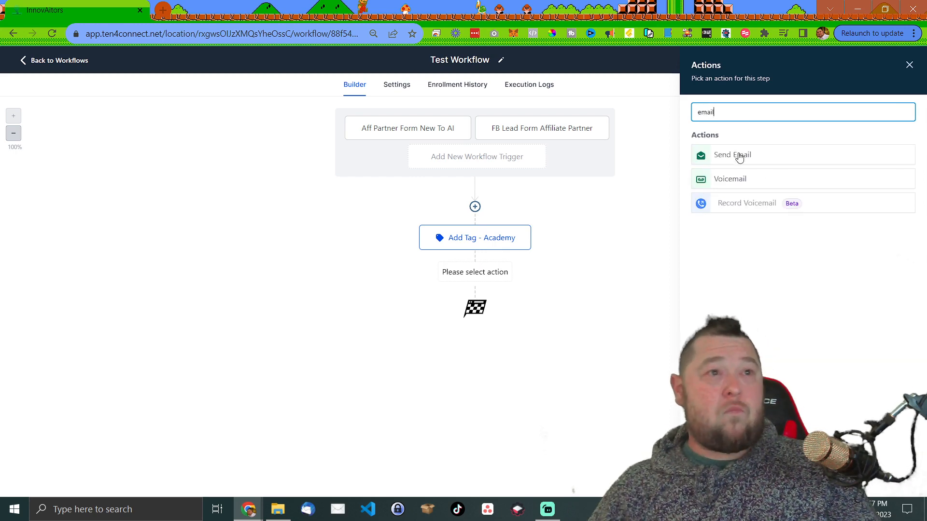
left_click(739, 155)
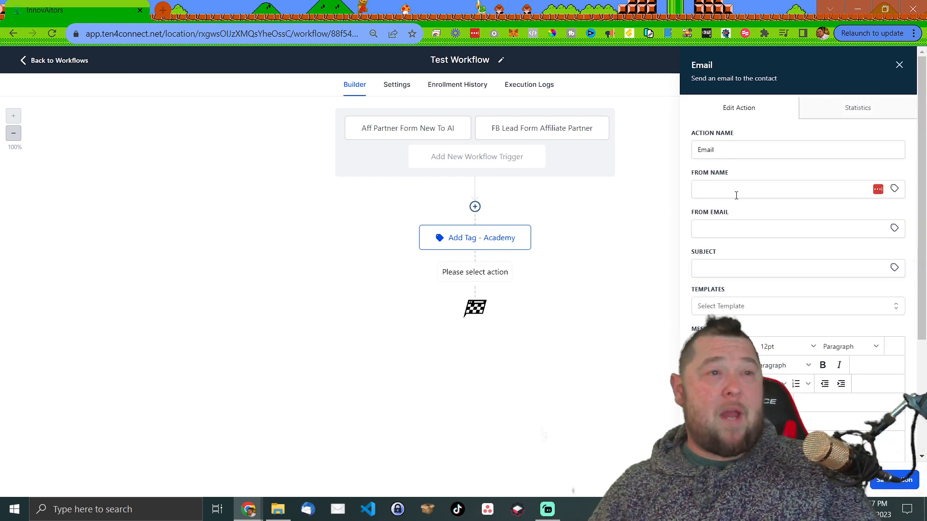
left_click(734, 190)
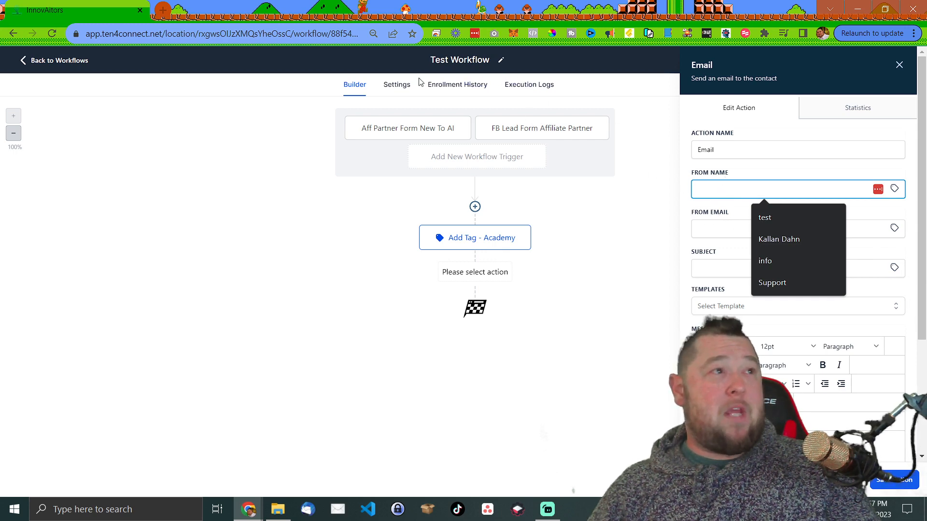
left_click(397, 85)
scroll(301, 435, "down", 3)
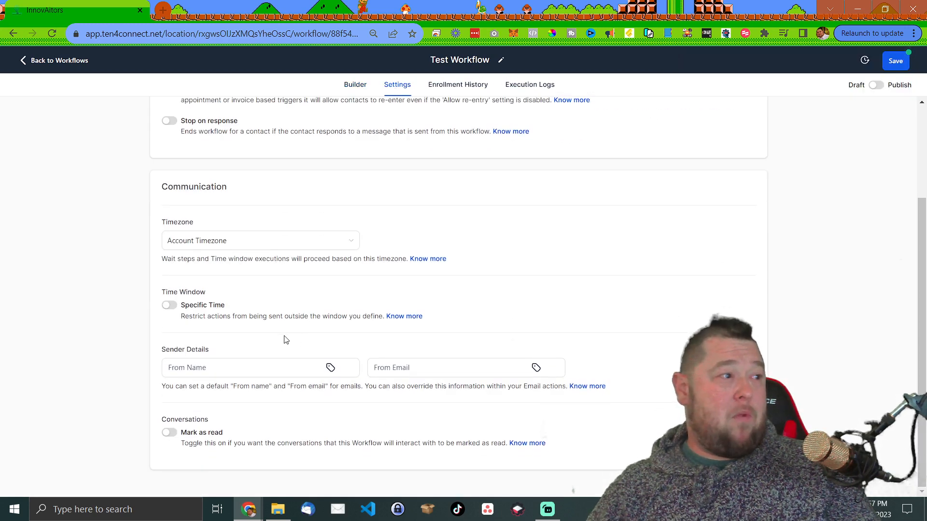
scroll(395, 231, "up", 3)
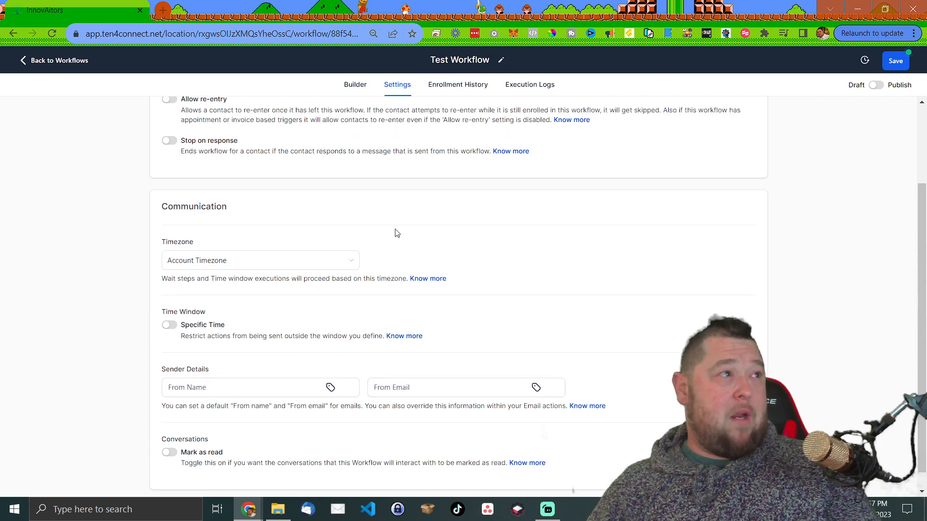
left_click(355, 84)
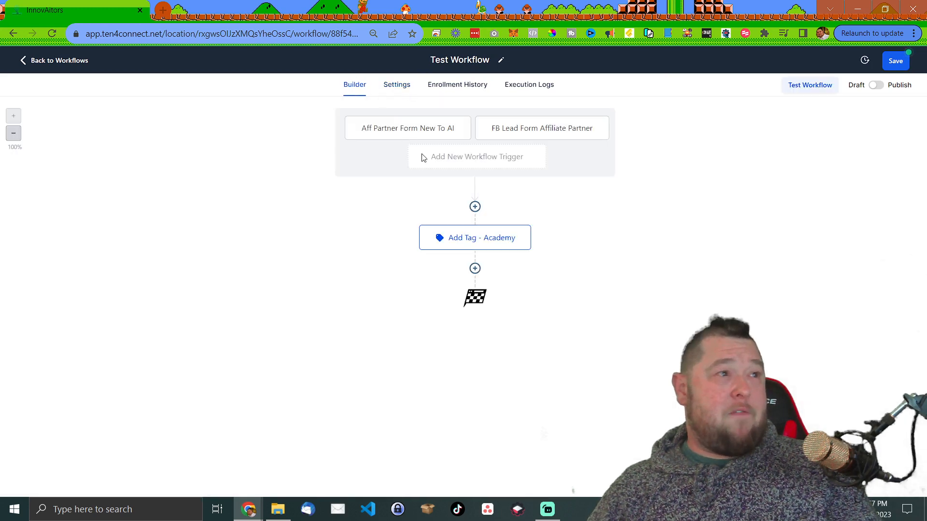
- Re-add a Send Email step below Add Tag and go through its From Name, From Email and Subject fields
left_click(475, 268)
type("email")
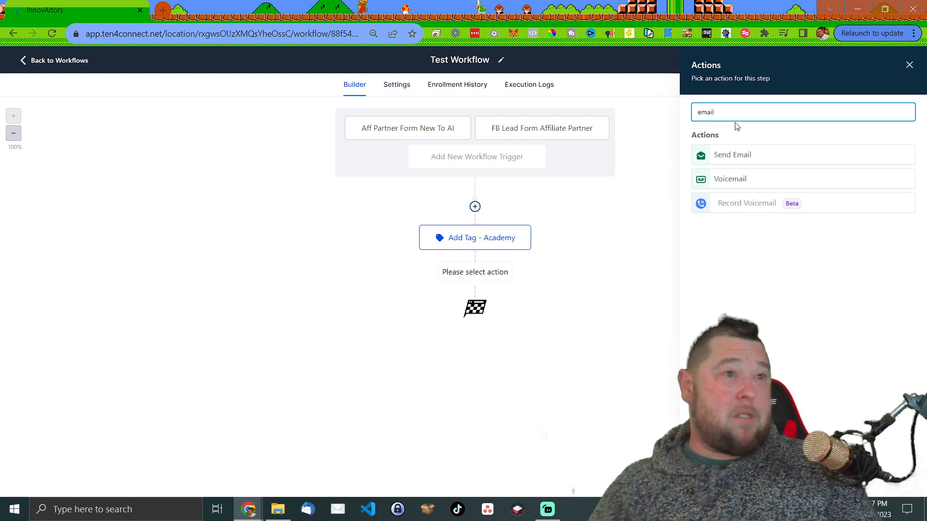
left_click(746, 154)
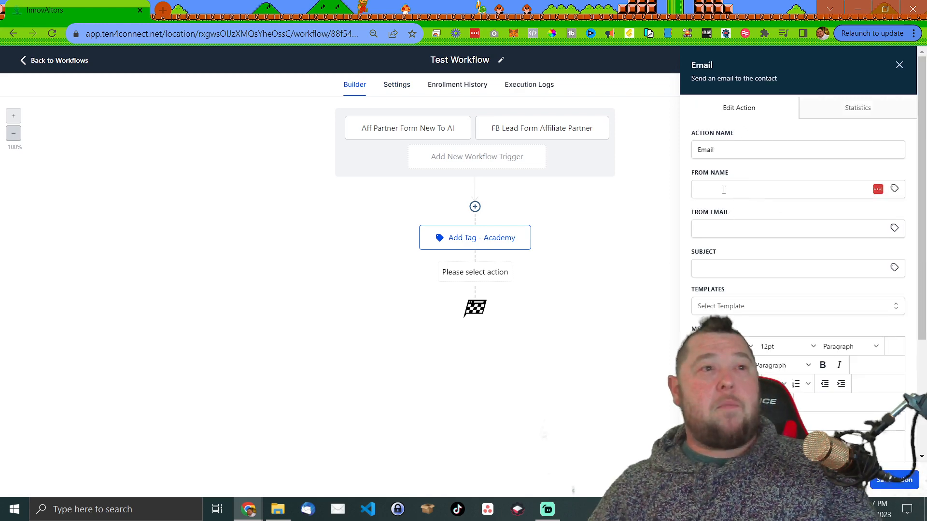
left_click(722, 189)
left_click(700, 228)
left_click(718, 265)
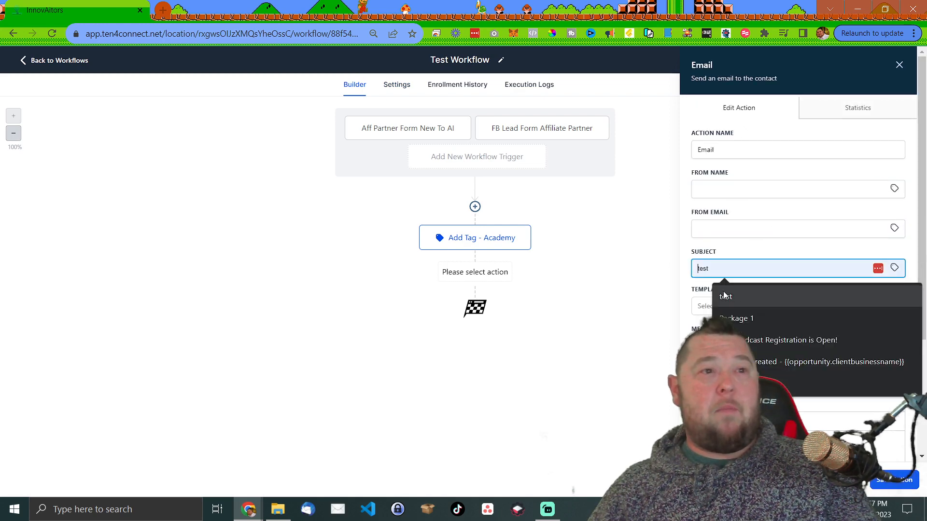
- Insert the Contact Full Name custom value {{contact.name}} into the email message body
scroll(751, 299, "down", 3)
left_click(751, 278)
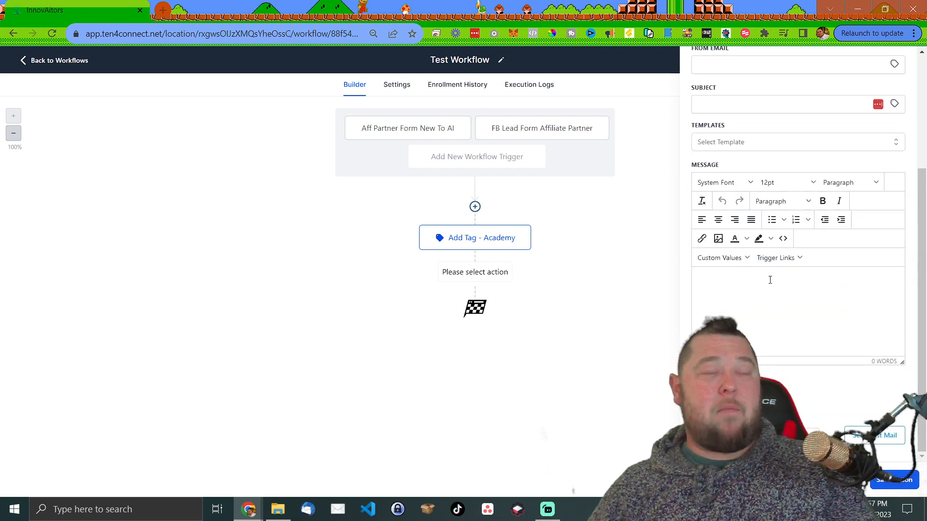
left_click(747, 259)
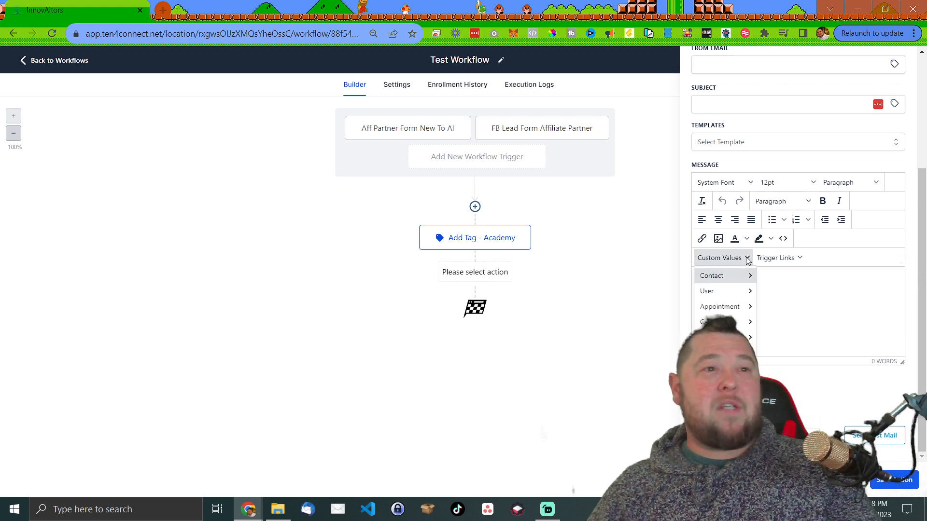
mouse_move(747, 279)
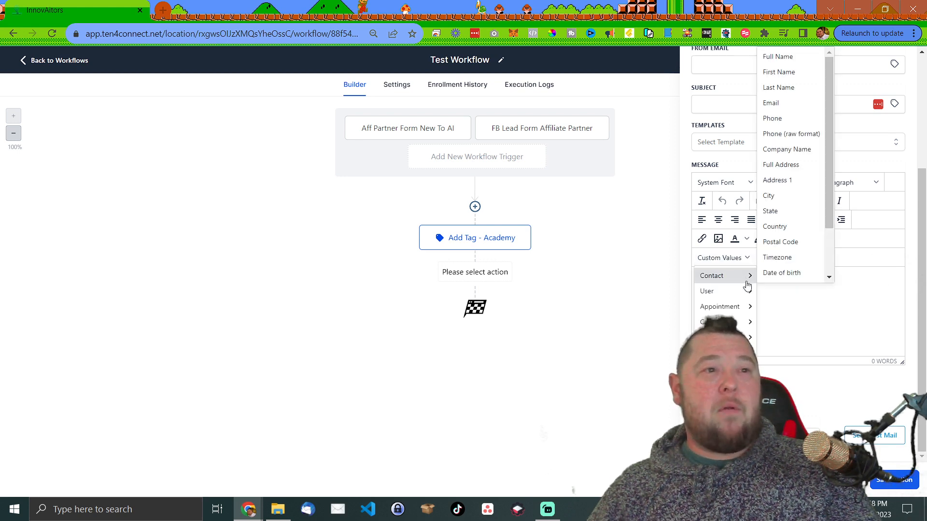
left_click(790, 57)
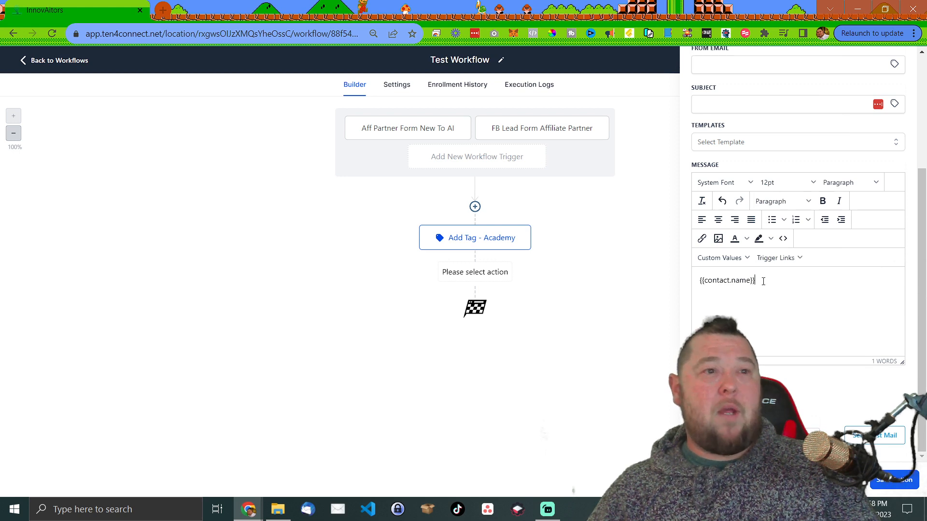
- Browse the Contact custom fields, then select and delete the {{contact.name}} placeholder
left_click(732, 259)
mouse_move(731, 284)
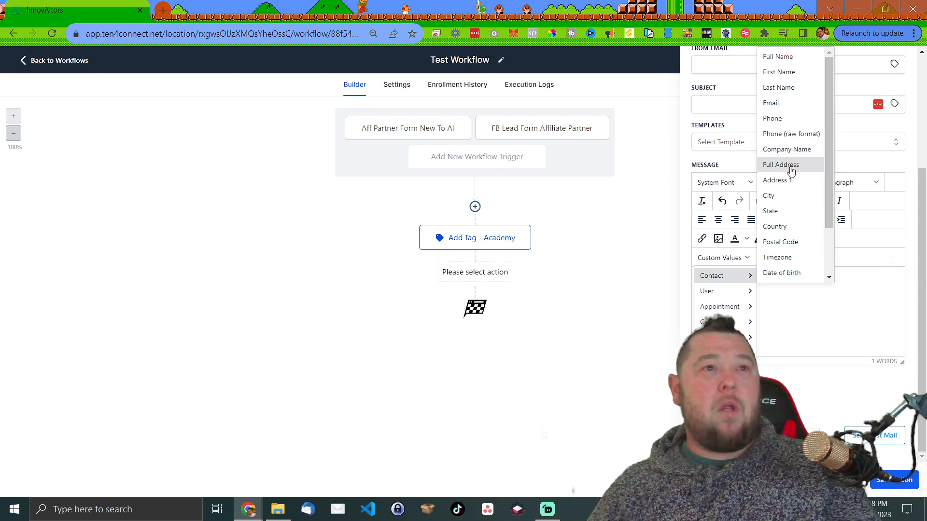
scroll(774, 206, "down", 1)
mouse_move(803, 279)
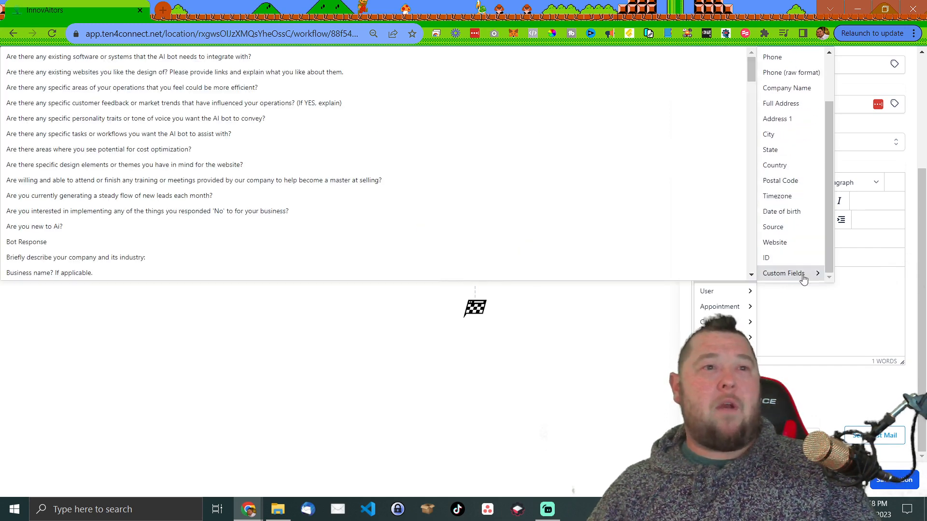
scroll(319, 140, "down", 15)
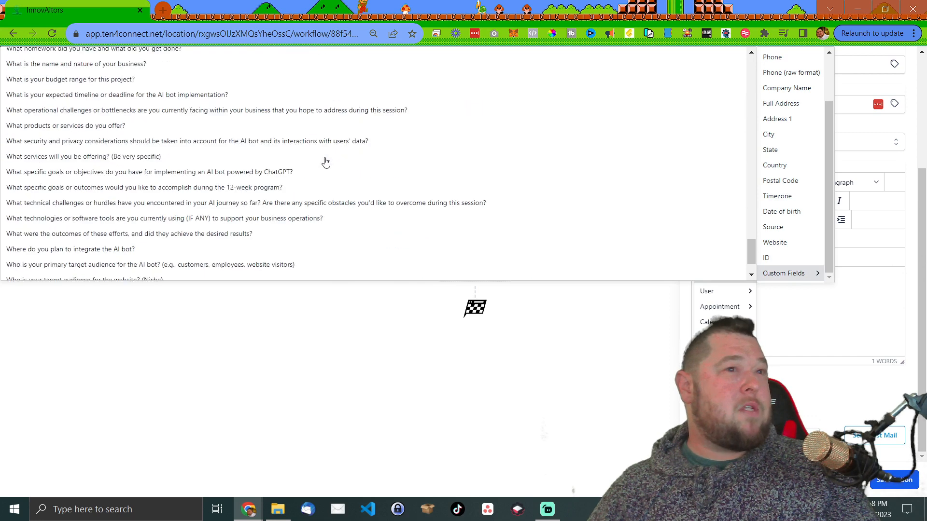
scroll(326, 163, "down", 2)
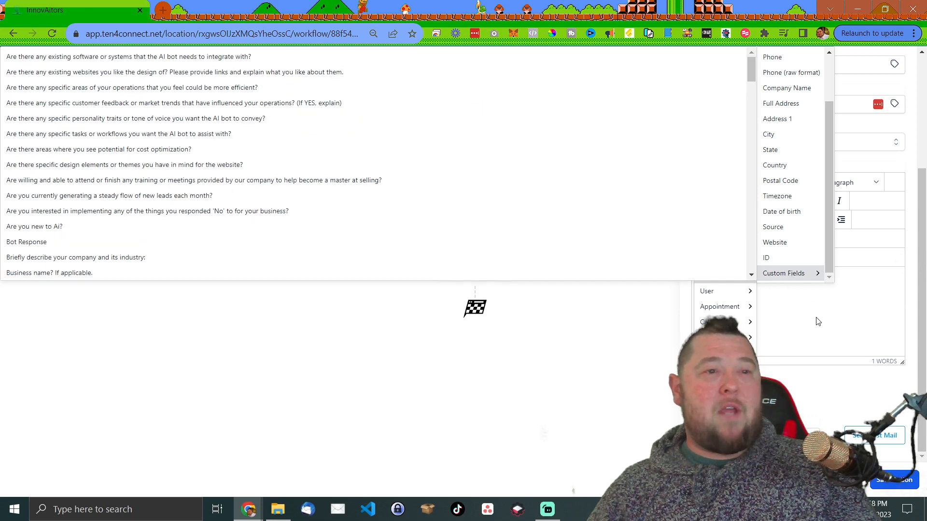
left_click(818, 321)
left_click_drag(763, 280, 704, 279)
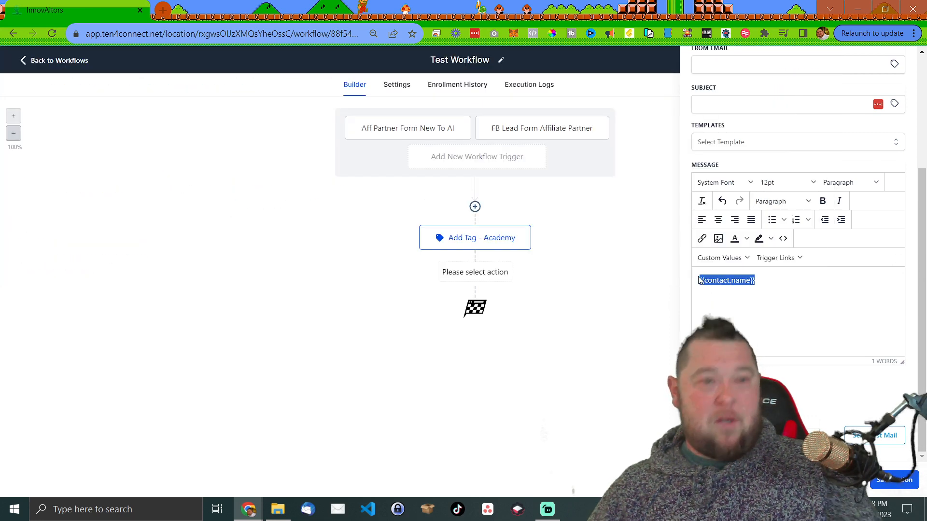
key("BackSpace")
- Browse Custom Values through User, Appointment, Calendar, Account and Attribution to the account's custom values
left_click(741, 258)
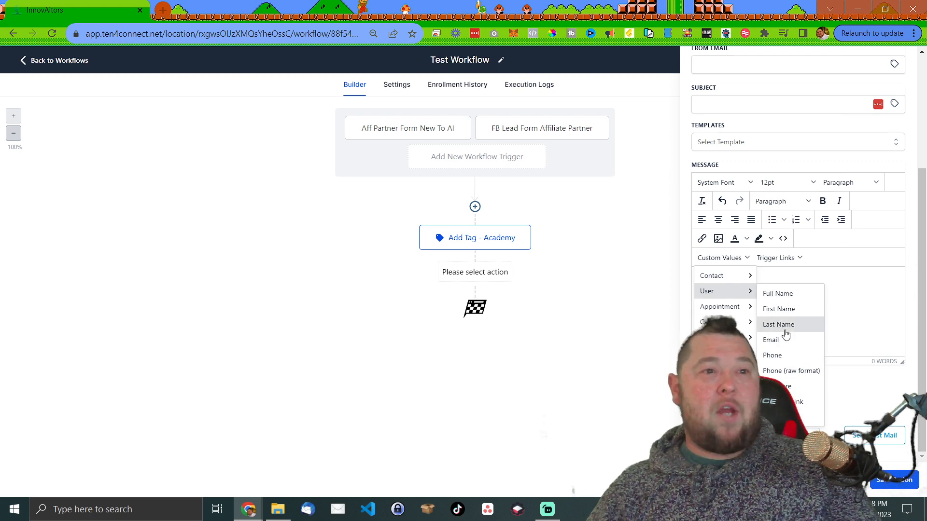
mouse_move(733, 312)
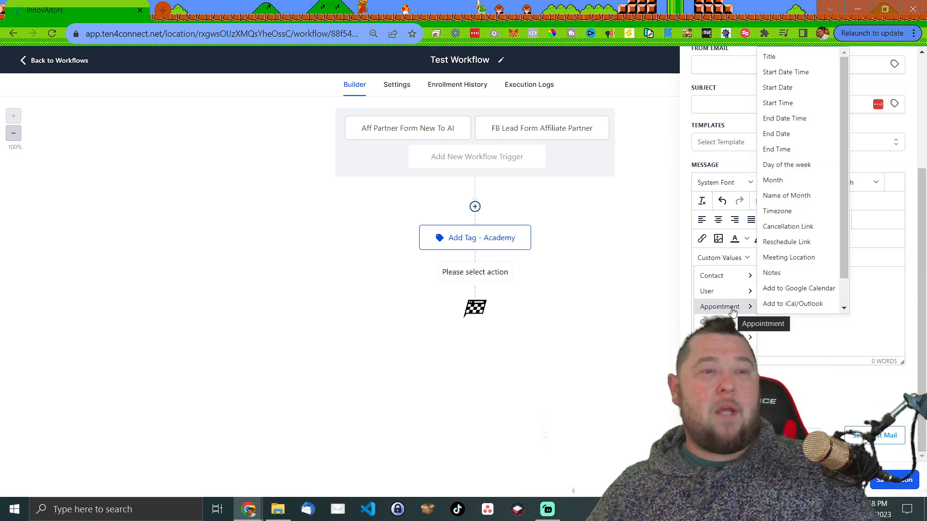
scroll(785, 104, "down", 1)
scroll(788, 171, "up", 1)
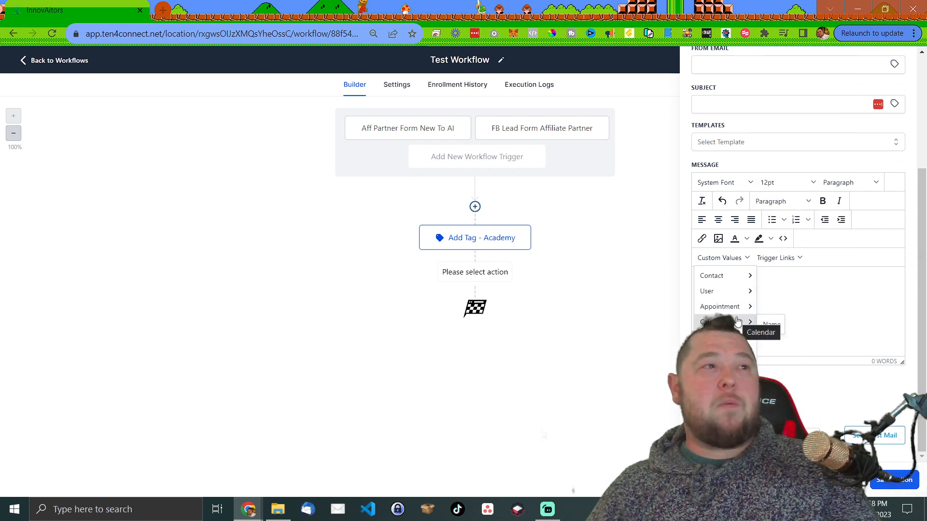
mouse_move(736, 368)
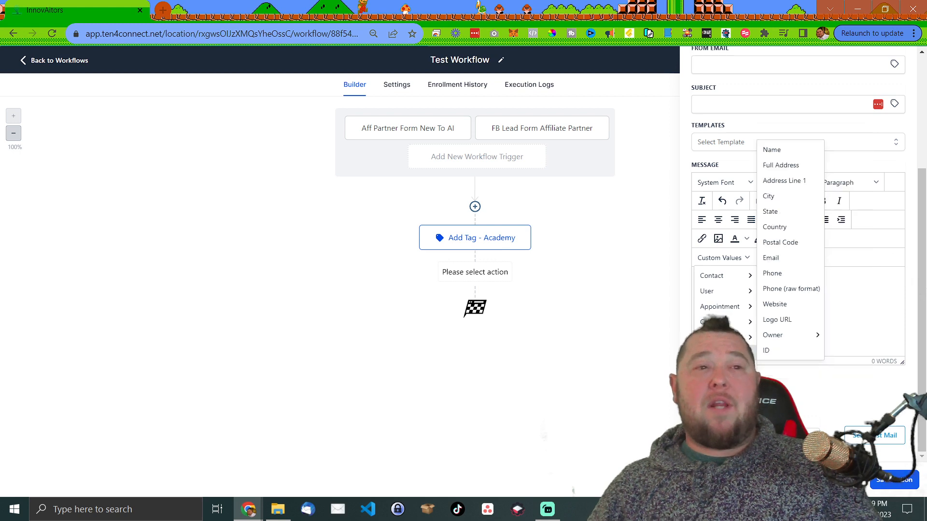
mouse_move(724, 353)
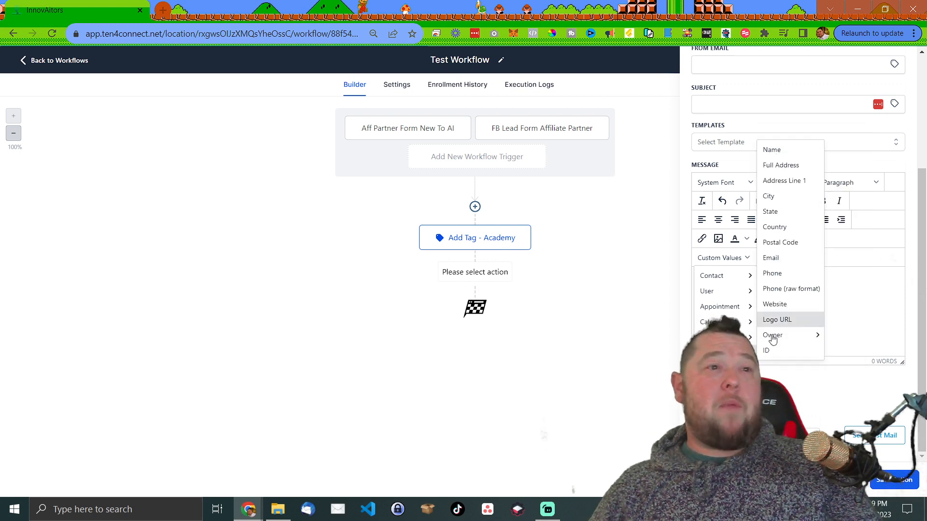
mouse_move(772, 342)
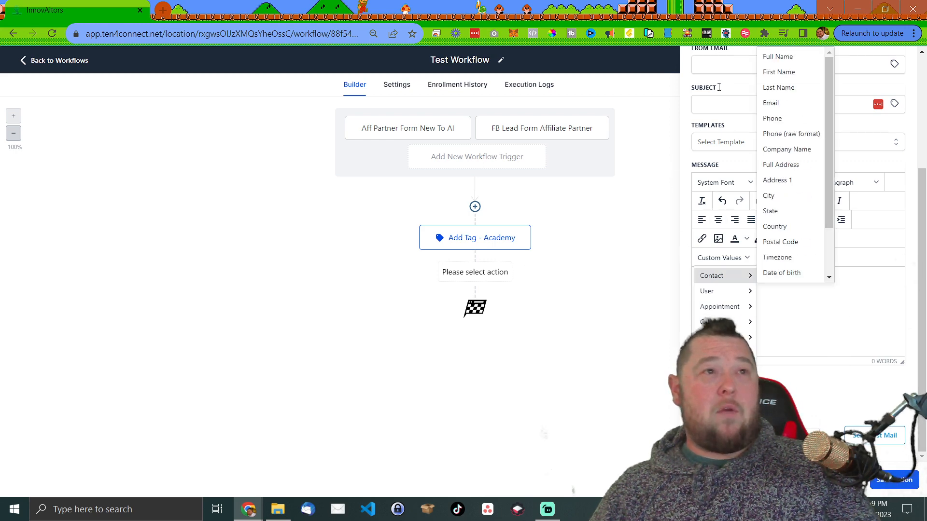
mouse_move(733, 369)
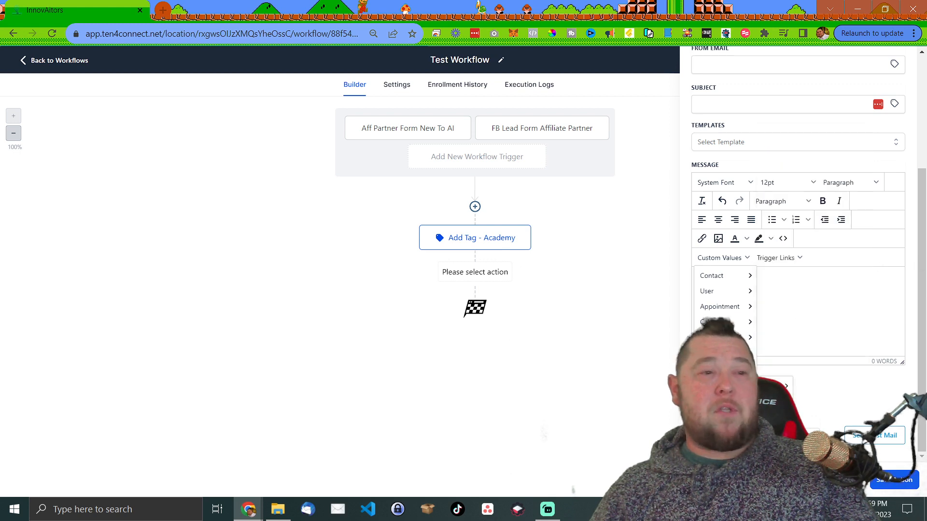
mouse_move(772, 402)
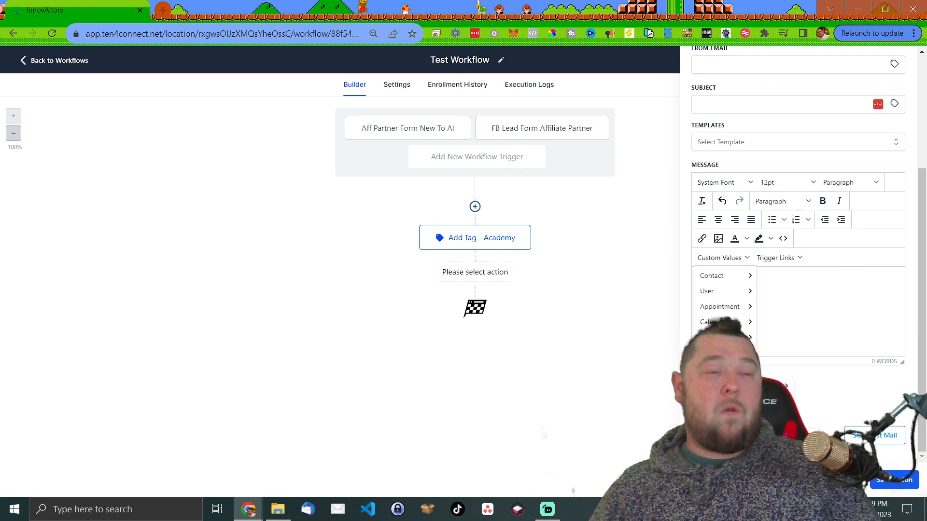
mouse_move(725, 399)
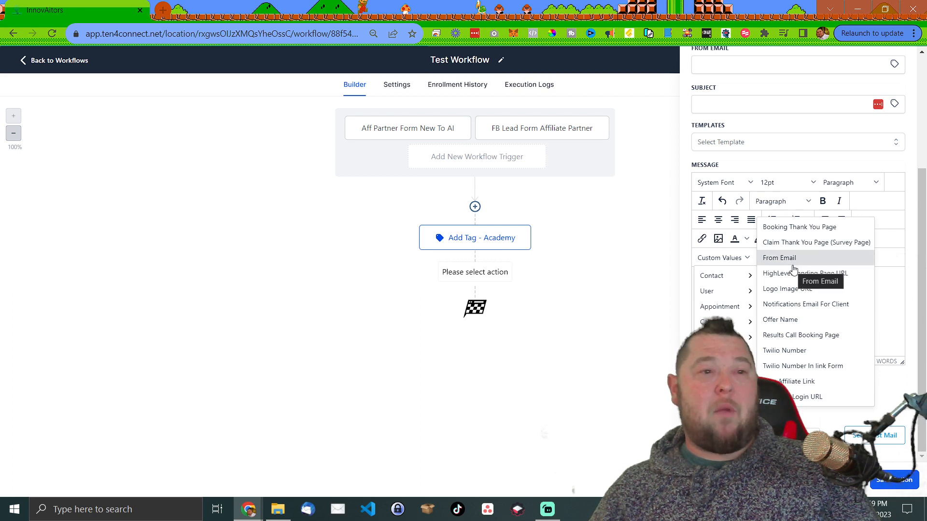
- Insert the Login URL custom value into the message, then delete it
left_click(801, 398)
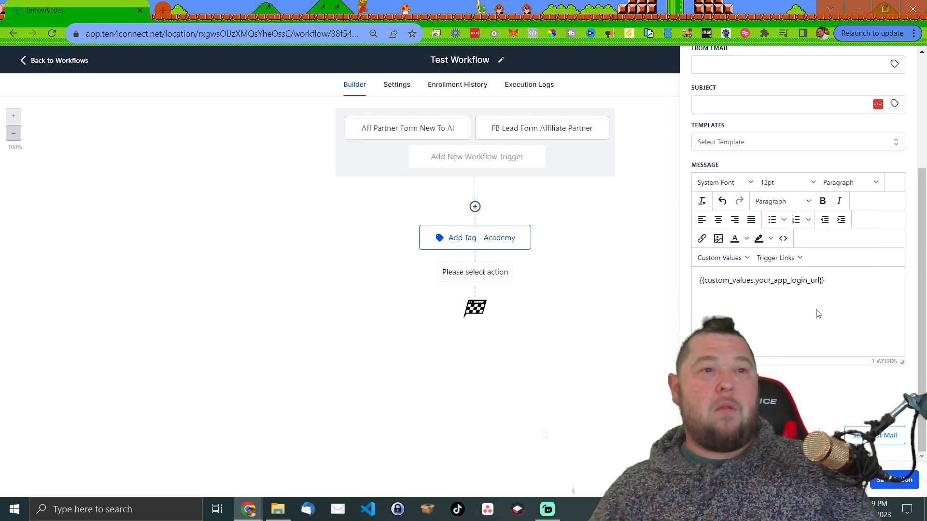
left_click_drag(842, 286, 699, 280)
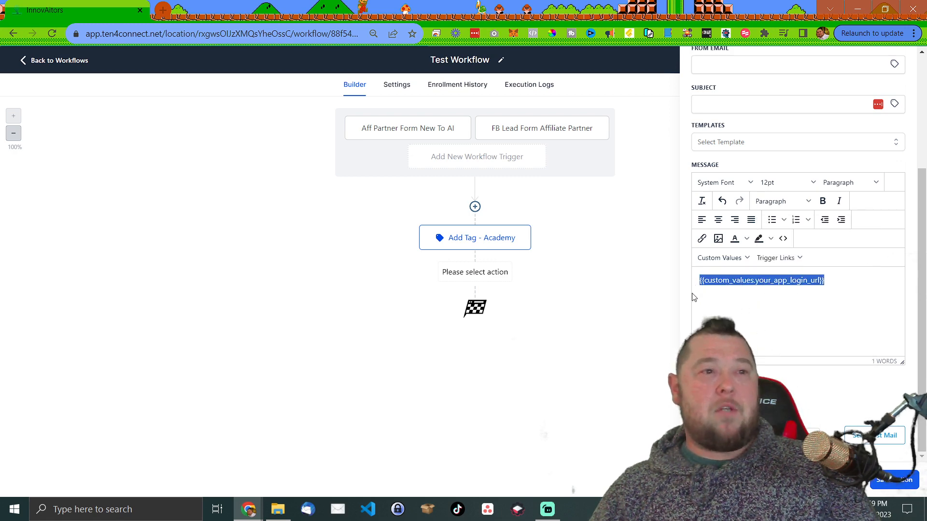
key("BackSpace")
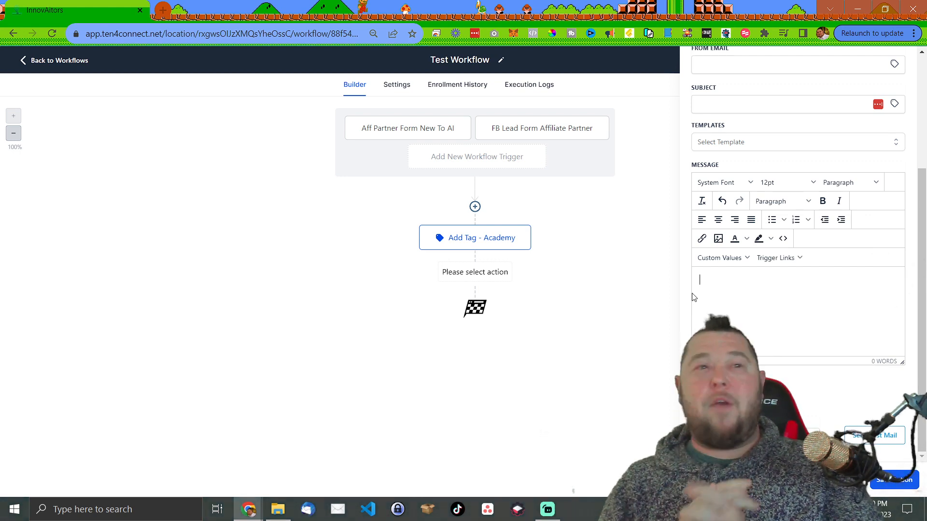
- Check the Subject's custom values, discard the email step, and start a new step below Add Tag - Academy
left_click(895, 105)
scroll(850, 193, "down", 2)
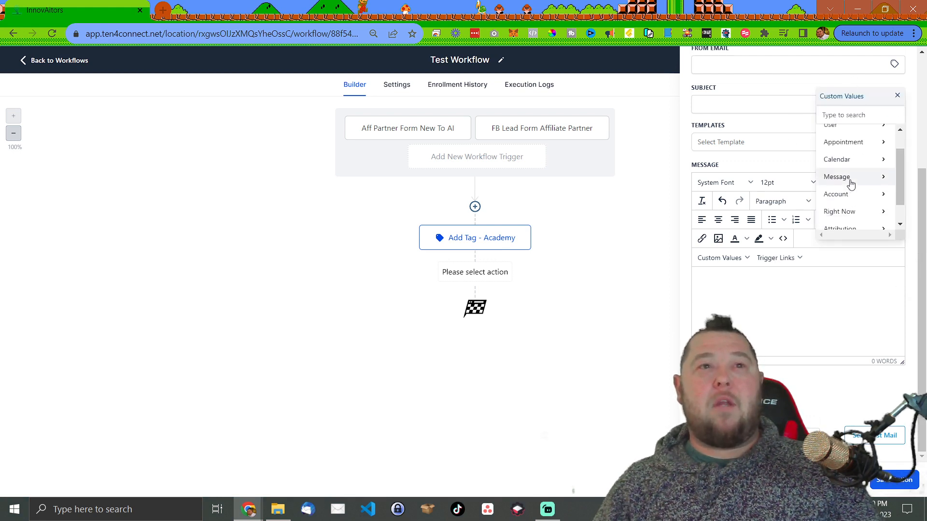
scroll(867, 172, "up", 2)
left_click(898, 96)
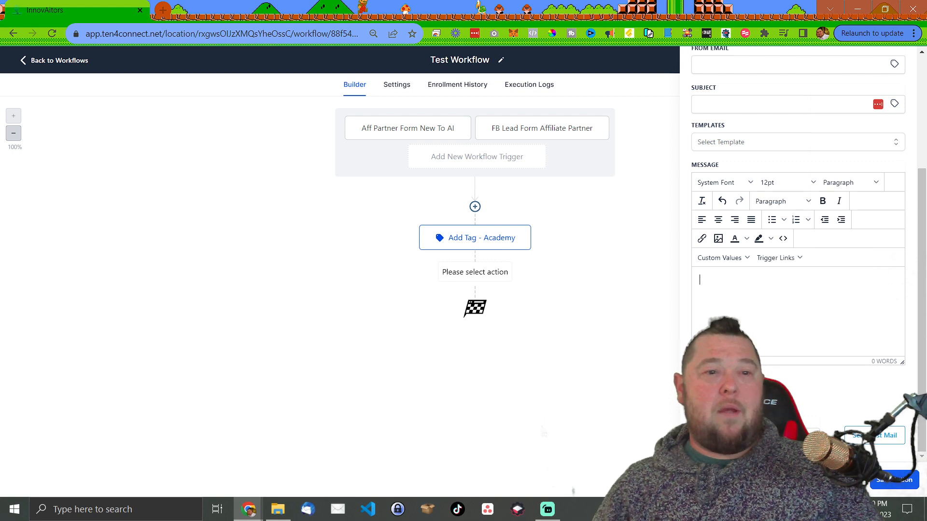
left_click(626, 432)
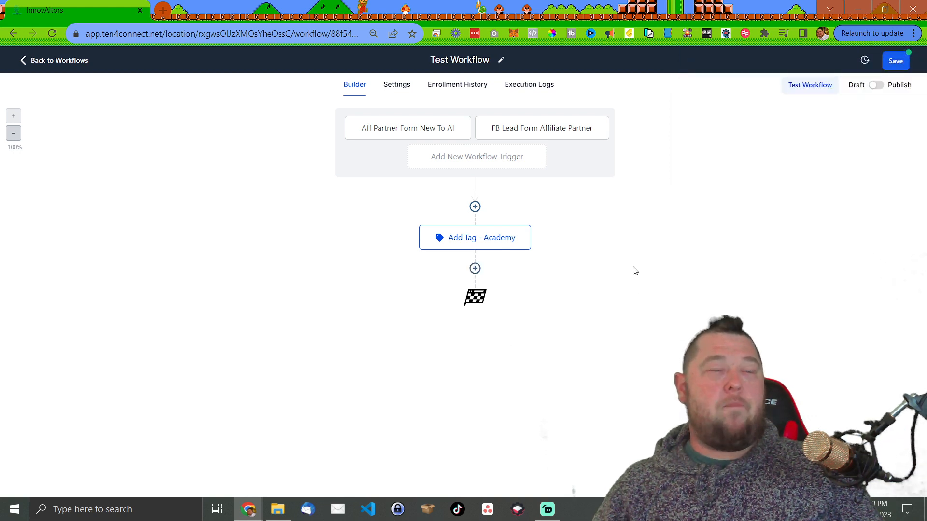
left_click(475, 269)
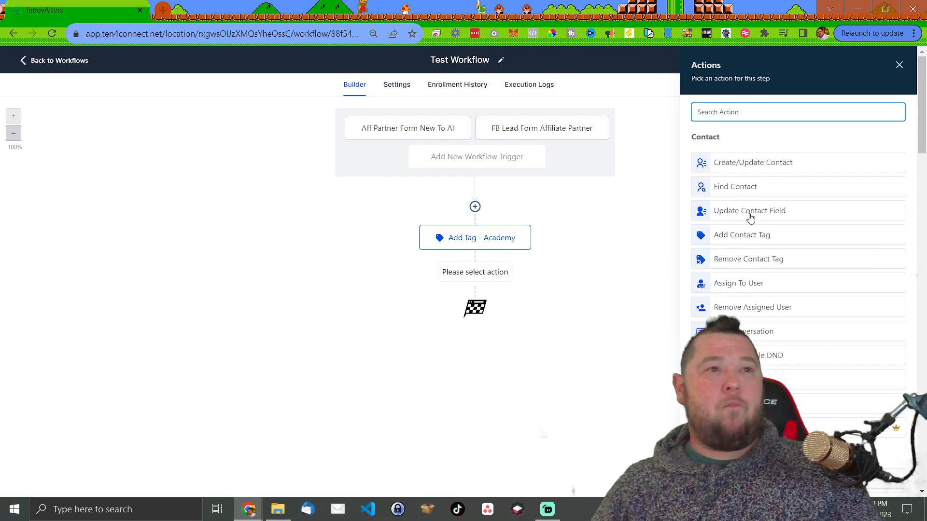
- Search 'email' and pick the Send Email action after Add Tag - Academy
type("eamil")
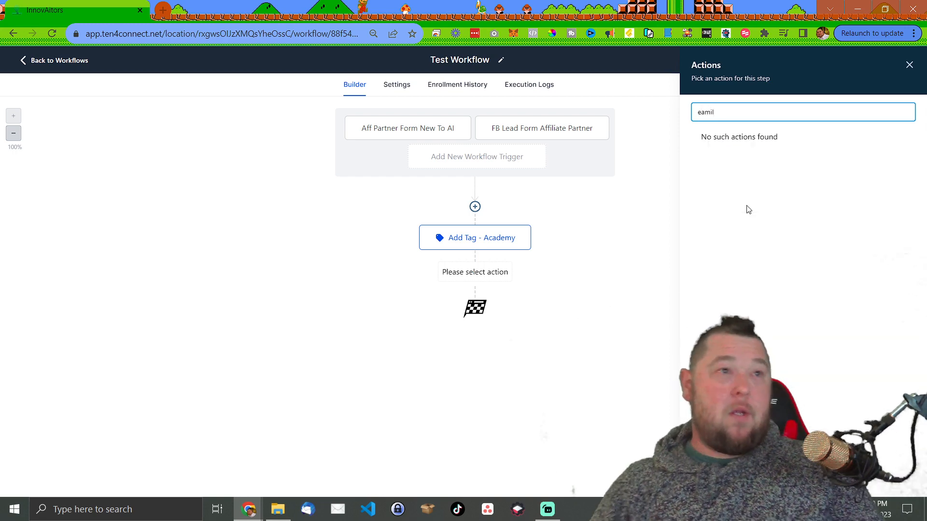
key("BackSpace")
type("email")
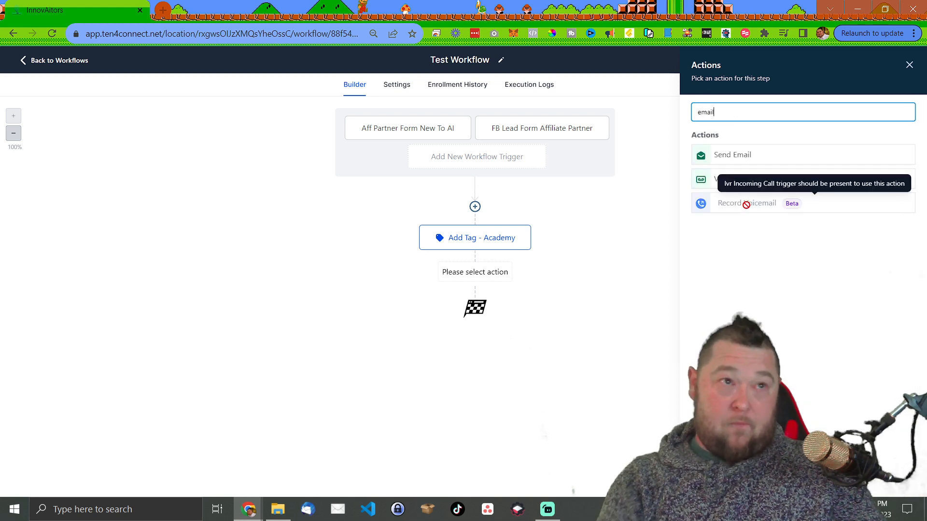
left_click(743, 155)
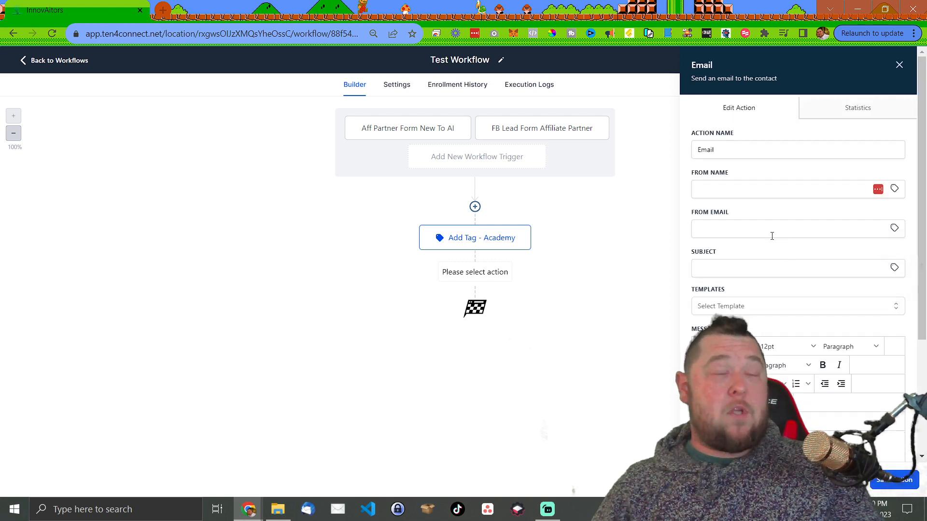
- Enter a test sender name and address, subject 'testing' and a message body, then save the step
left_click(753, 198)
type("test")
left_click(746, 224)
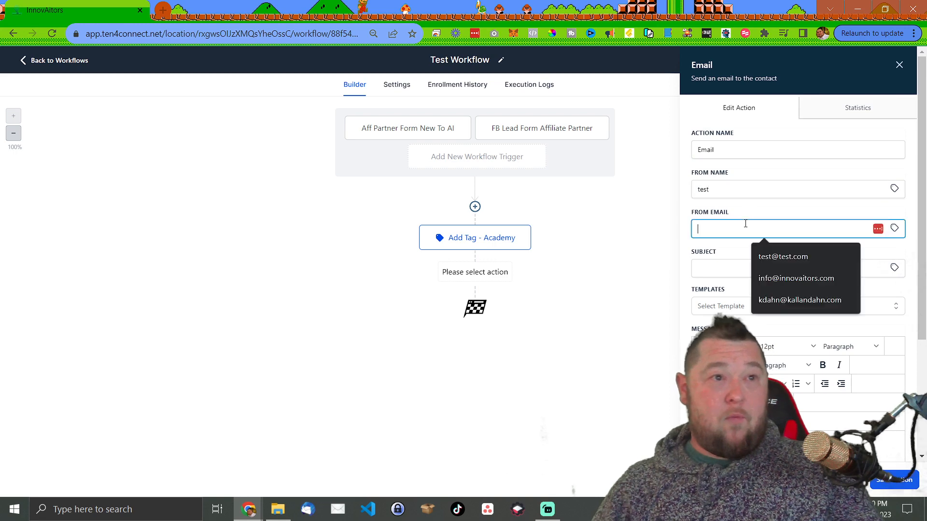
type("test@tye")
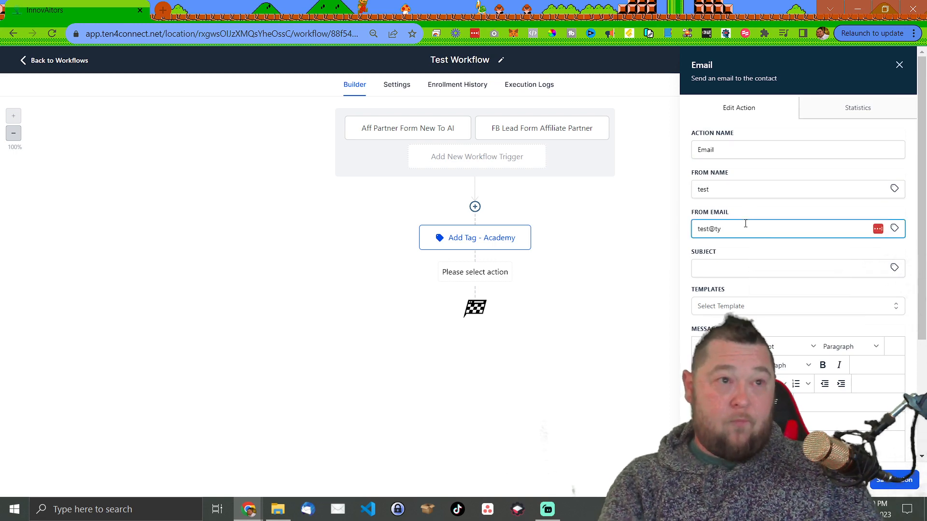
key("BackSpace")
type("est.com")
key("Tab")
type("testing")
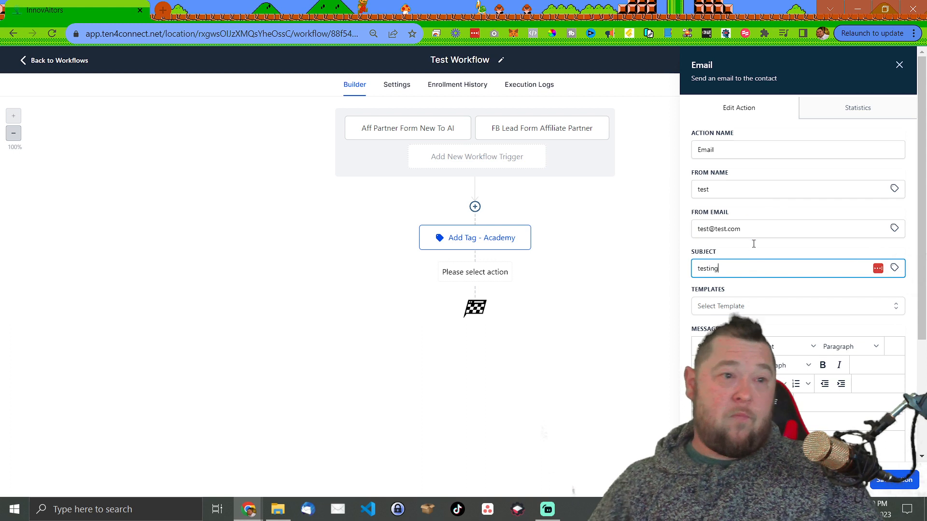
scroll(754, 244, "down", 2)
left_click(743, 352)
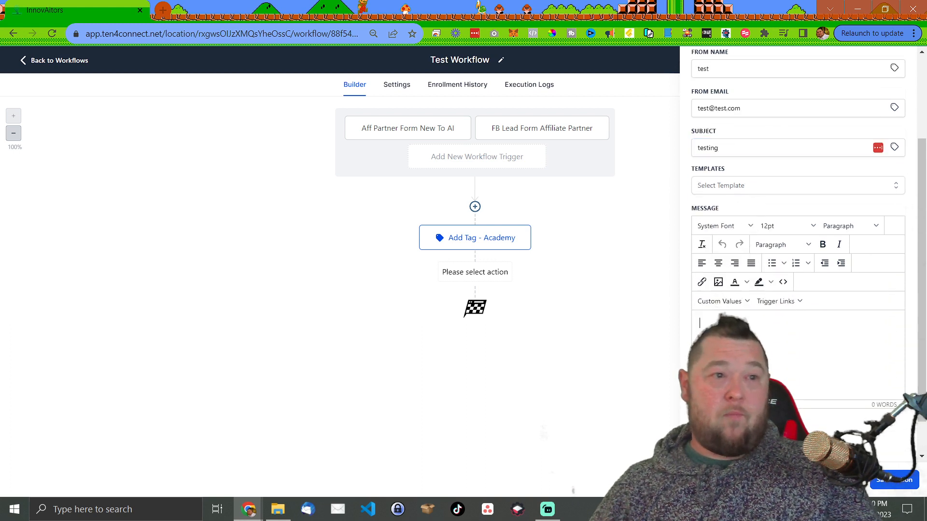
left_click(889, 489)
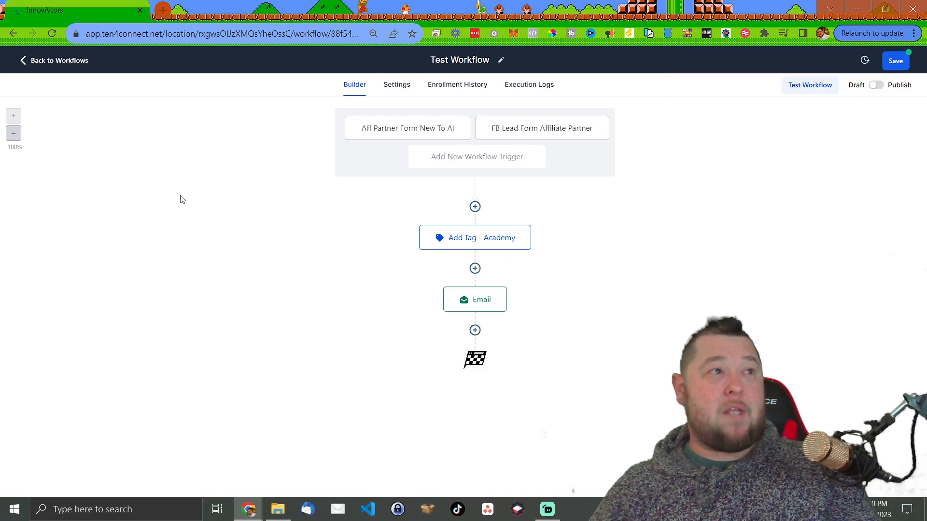
- Insert an If / Else condition after Email named 'What was the trigger' with an 'Affiliate' branch
left_click(475, 332)
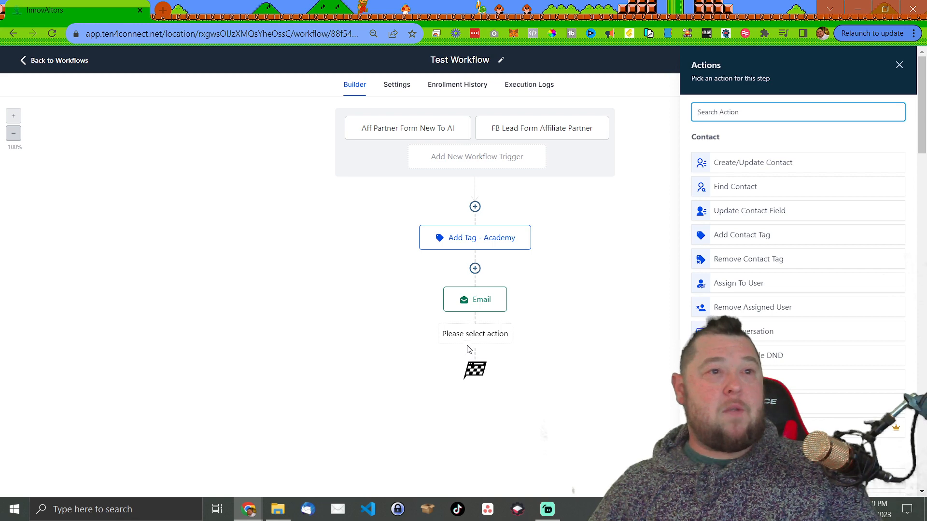
type("if")
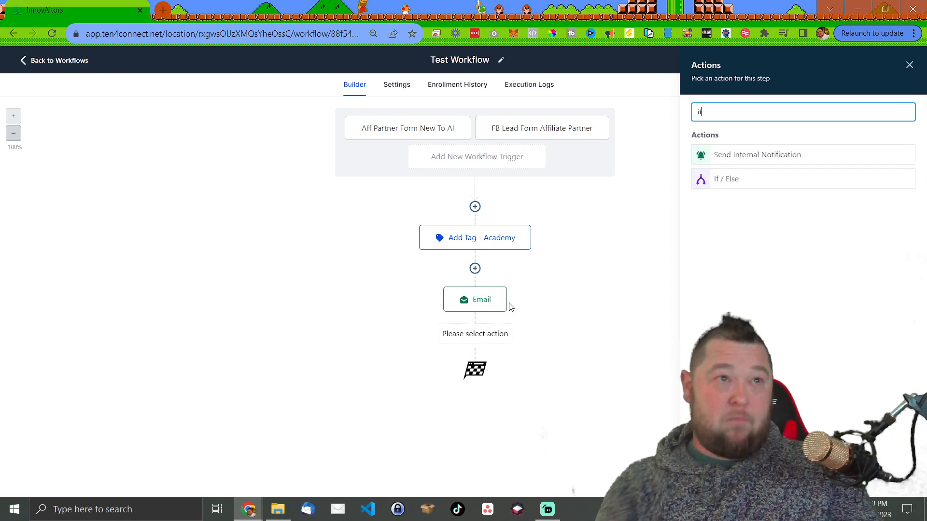
left_click(739, 180)
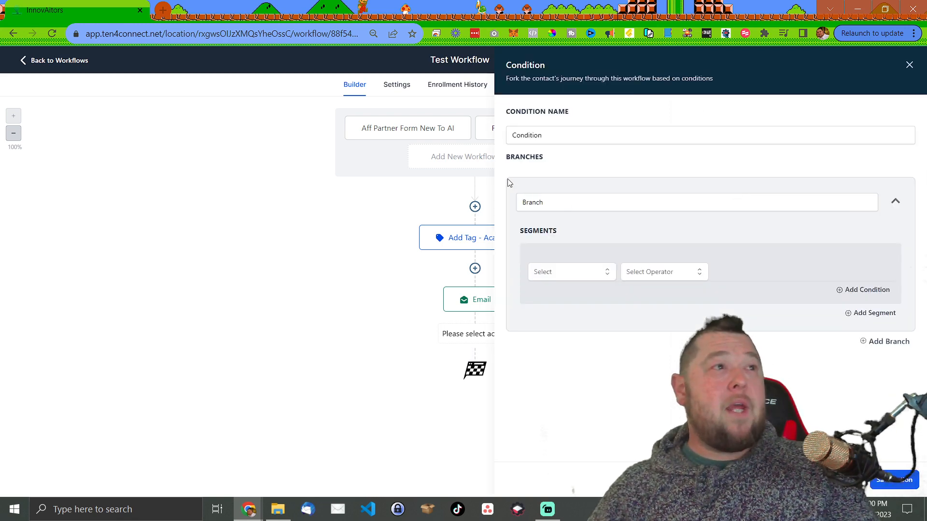
left_click(595, 208)
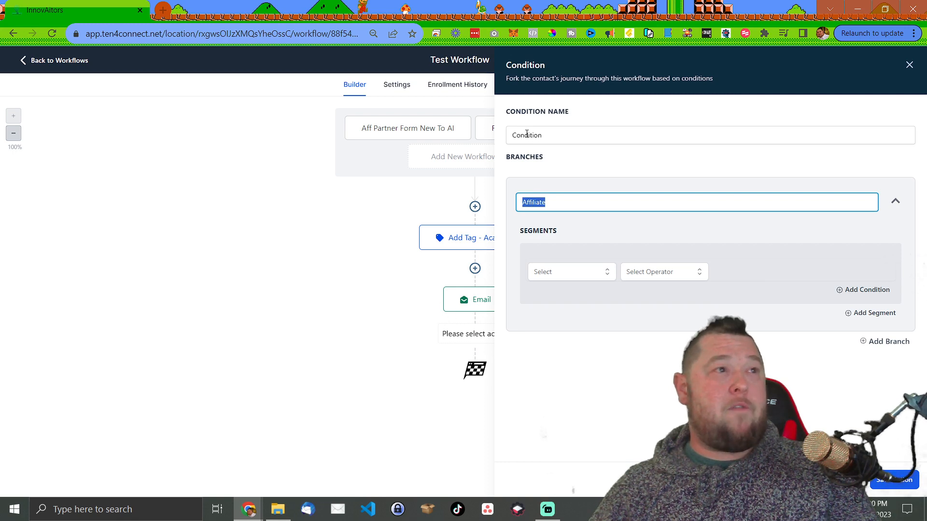
left_click_drag(553, 136, 522, 136)
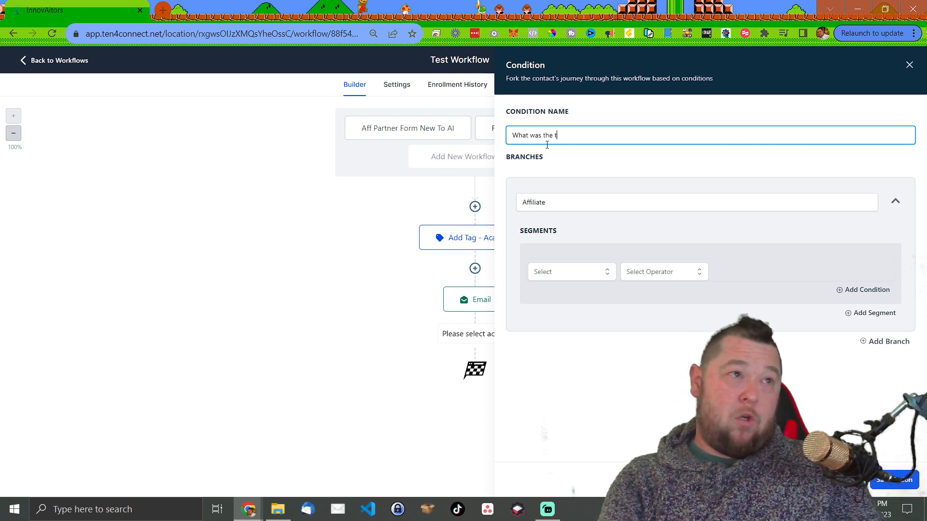
left_click(559, 202)
double_click(536, 205)
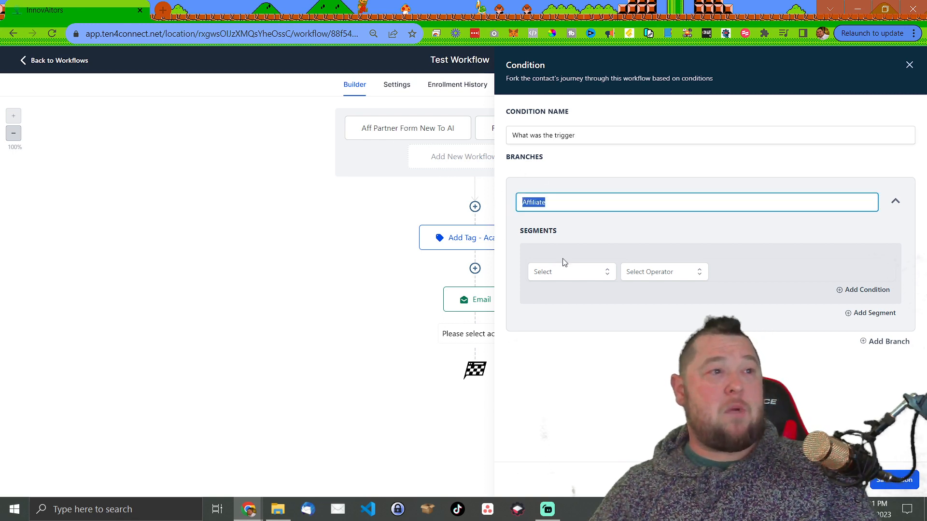
- Set the Affiliate branch to check Workflow Trigger Is 'Aff Partner Form new to AI'
left_click(588, 274)
scroll(573, 333, "down", 1)
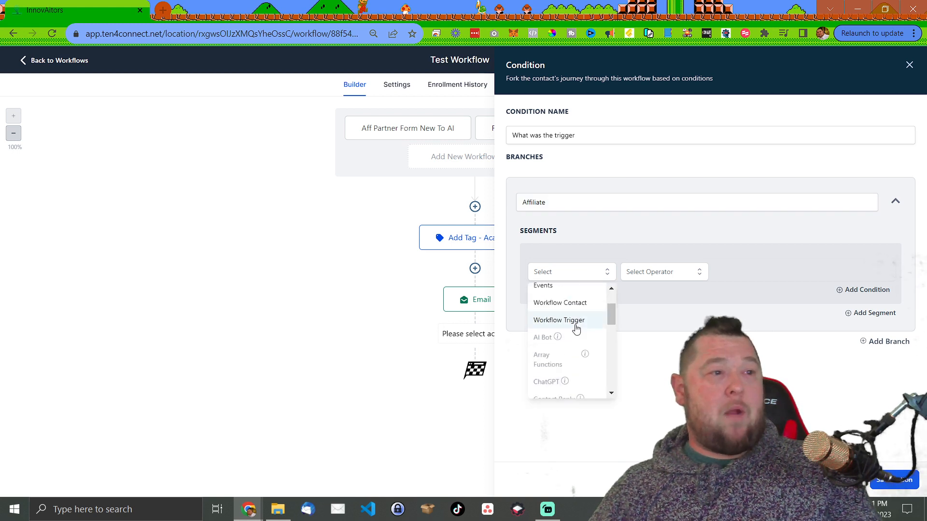
scroll(573, 329, "up", 1)
left_click(584, 270)
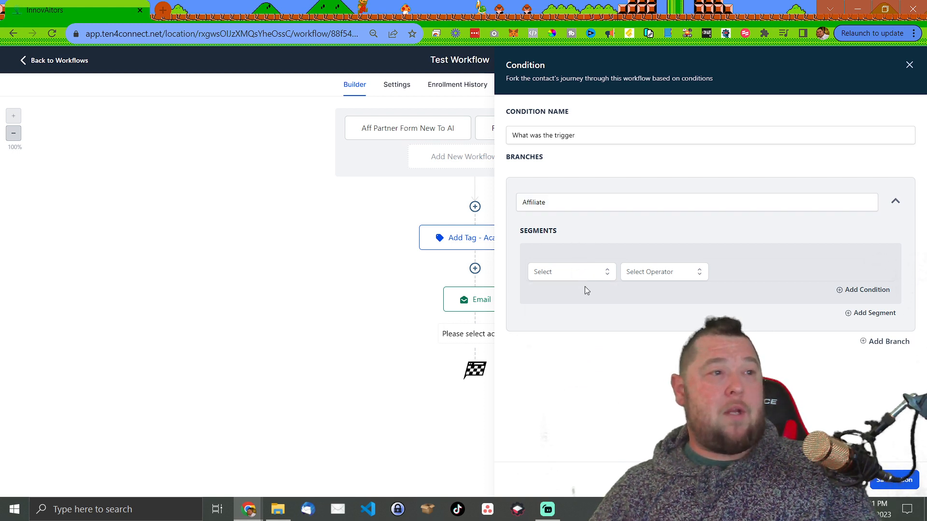
left_click(582, 272)
scroll(563, 338, "down", 2)
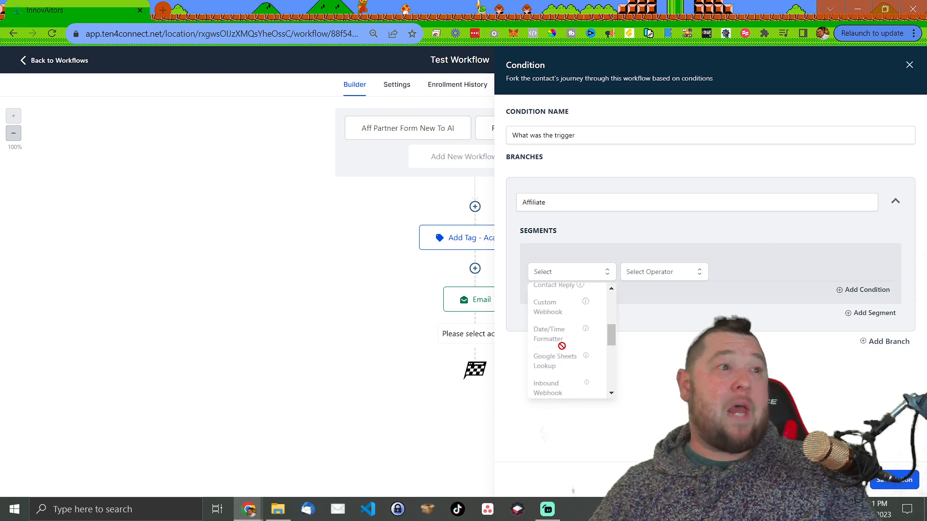
scroll(561, 355, "up", 3)
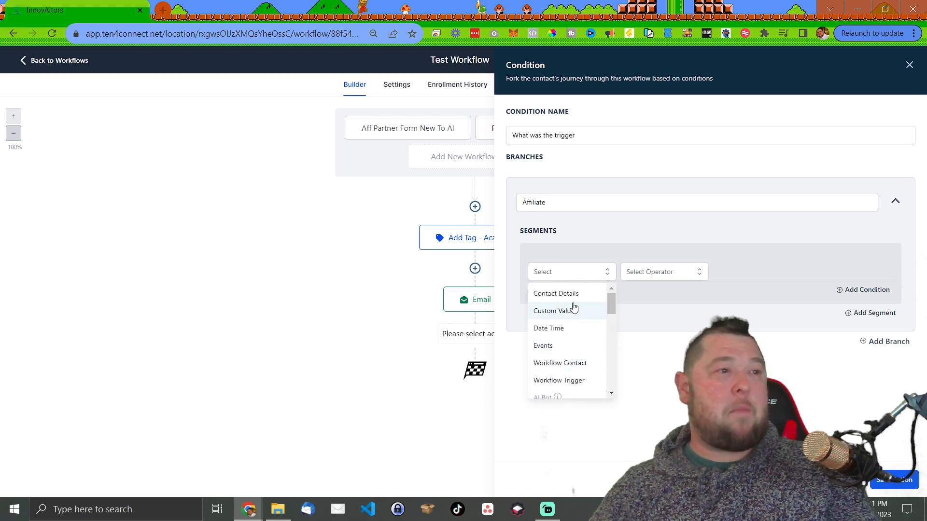
left_click(567, 382)
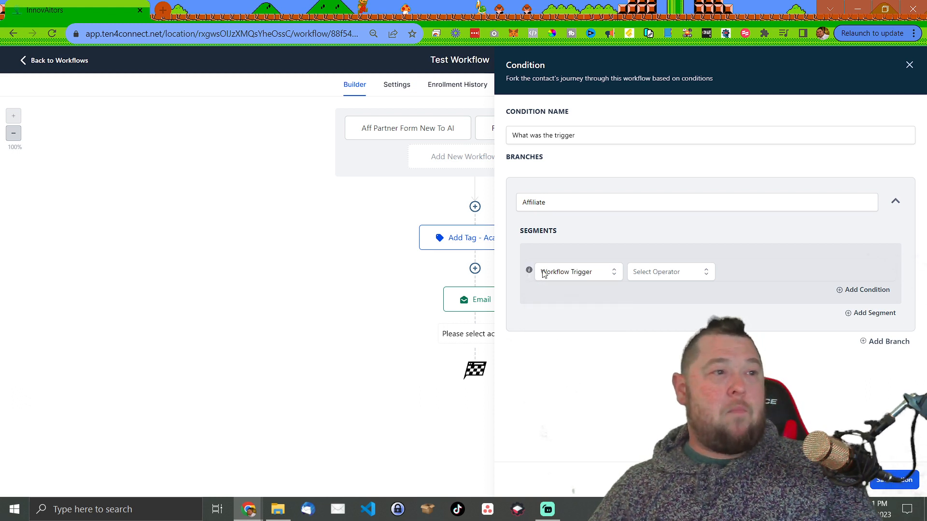
left_click(671, 272)
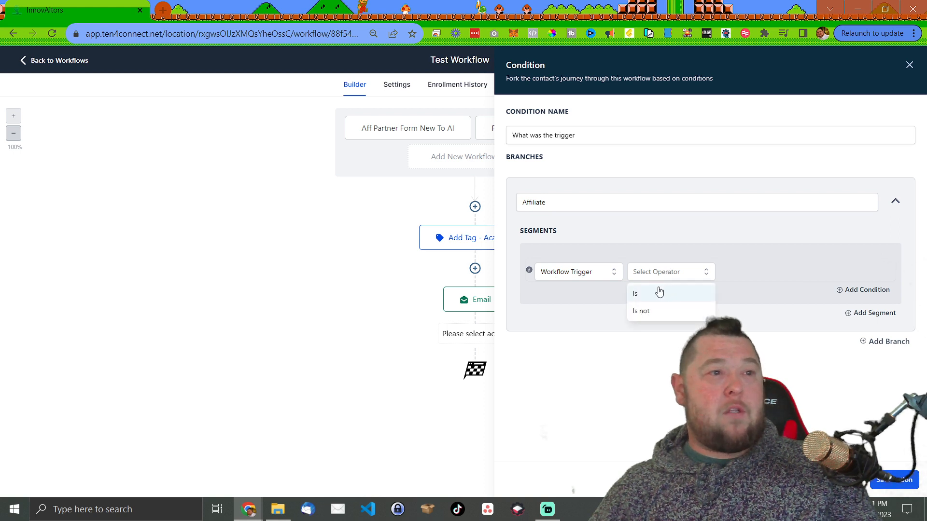
left_click(659, 293)
left_click(736, 273)
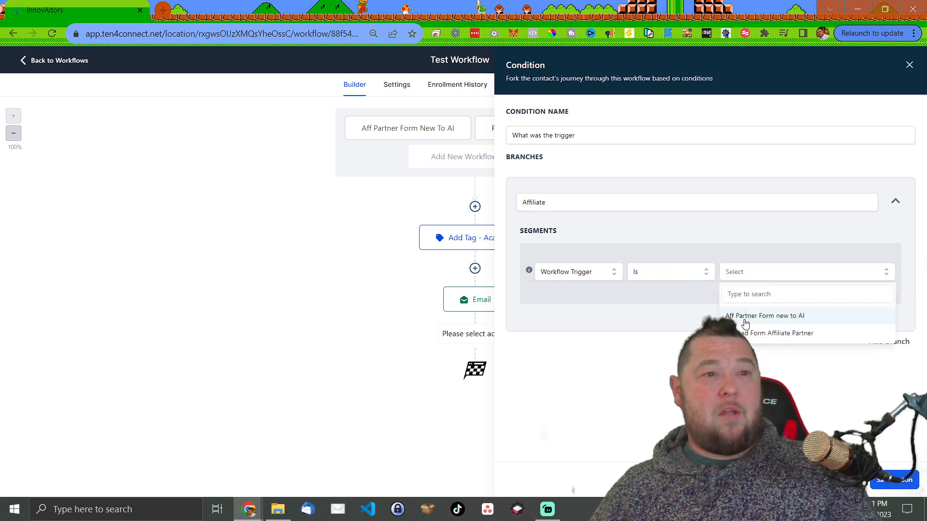
left_click(745, 318)
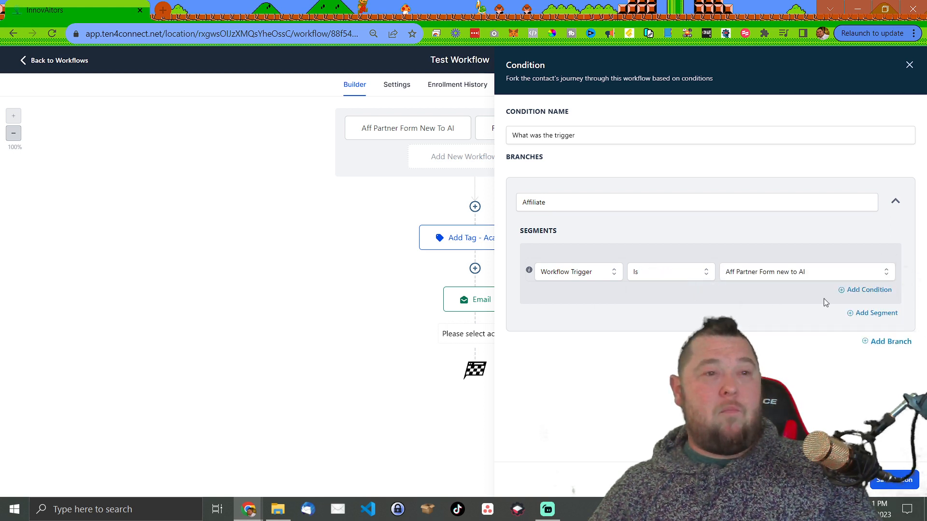
- Try the Is not operator, then restore Is with the Aff Partner Form new to AI trigger
left_click(647, 273)
left_click(646, 312)
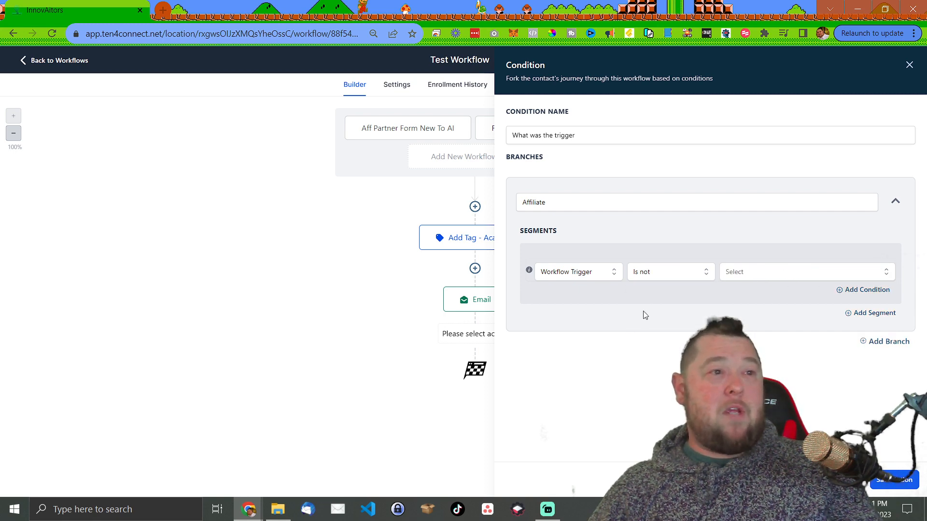
left_click(749, 275)
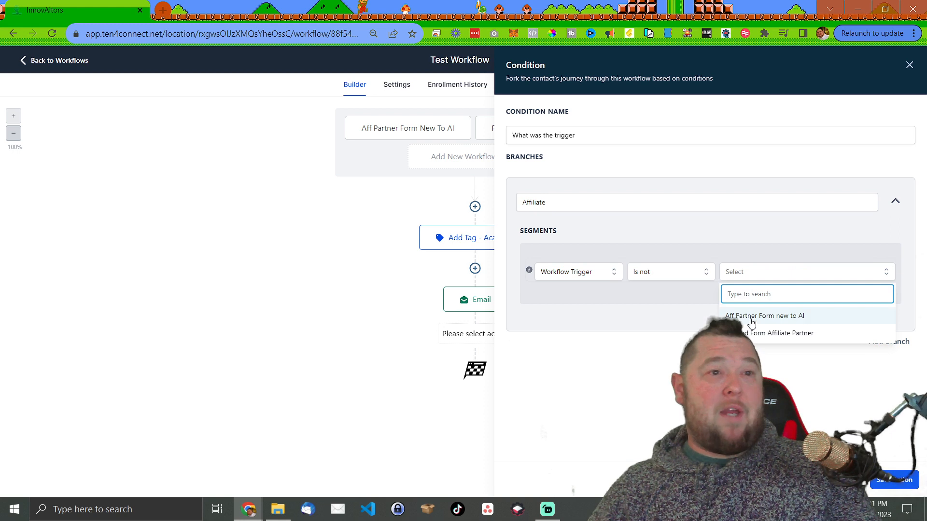
left_click(752, 317)
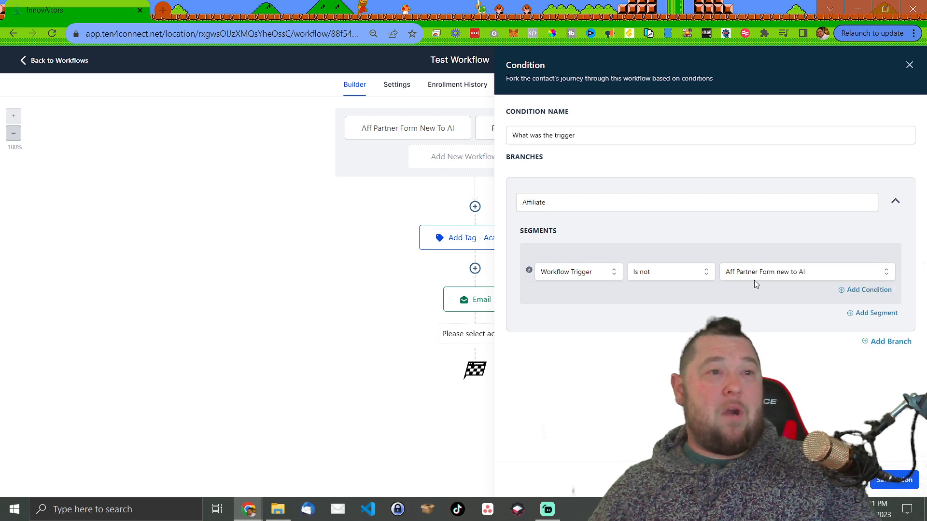
left_click(695, 273)
left_click(645, 292)
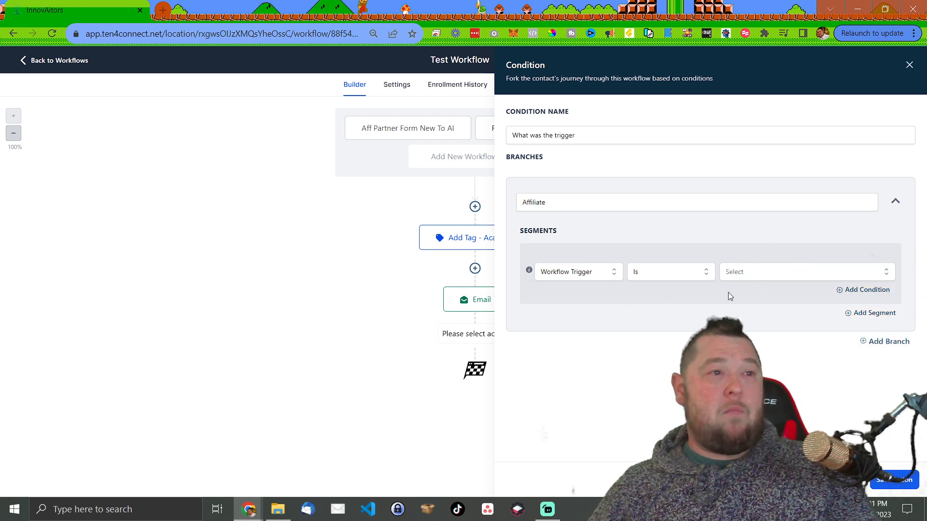
left_click(739, 273)
left_click(753, 315)
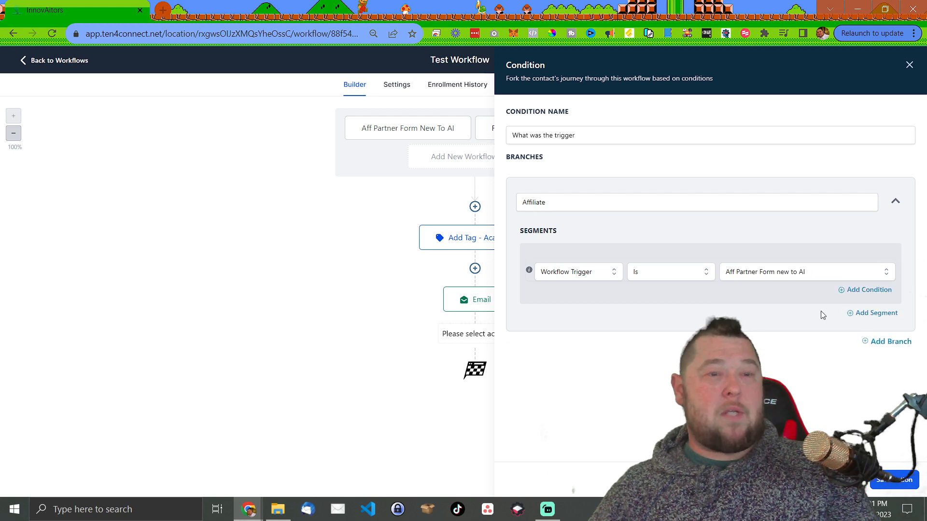
left_click(854, 291)
left_click(581, 313)
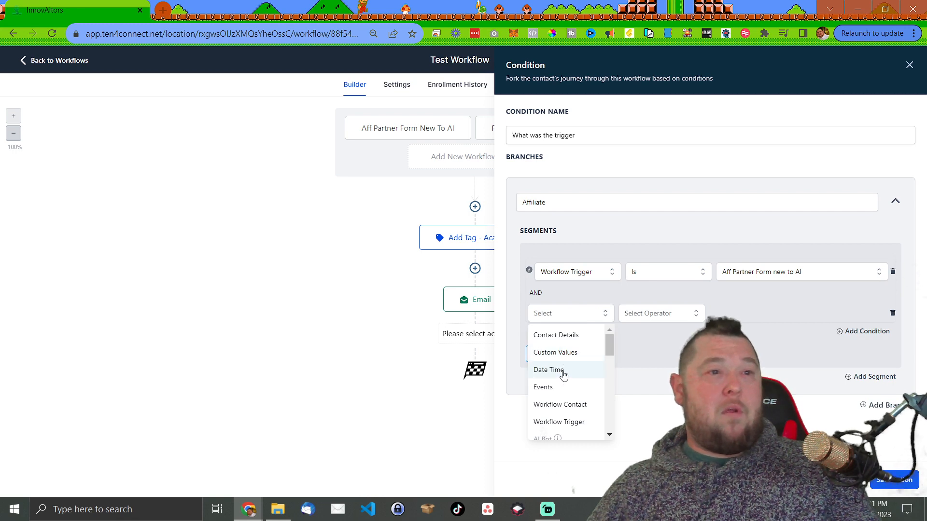
left_click(563, 372)
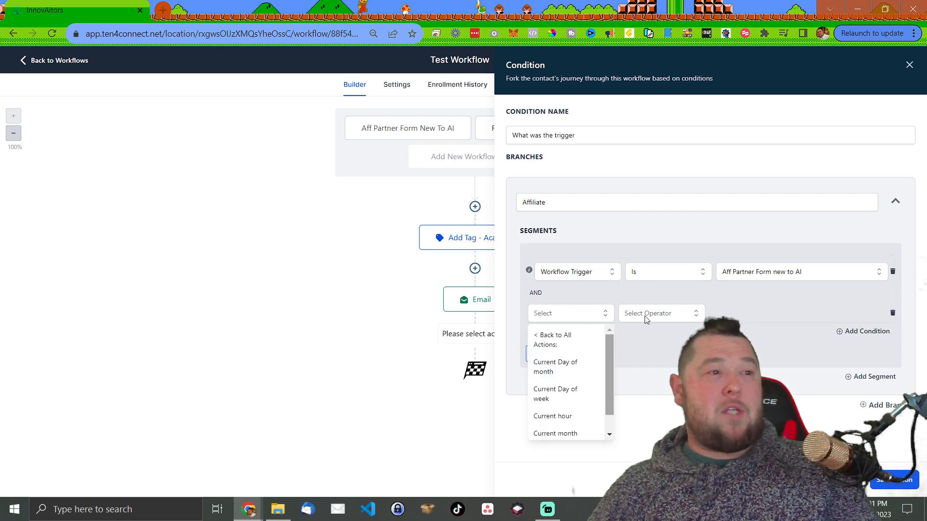
left_click(646, 315)
left_click(583, 313)
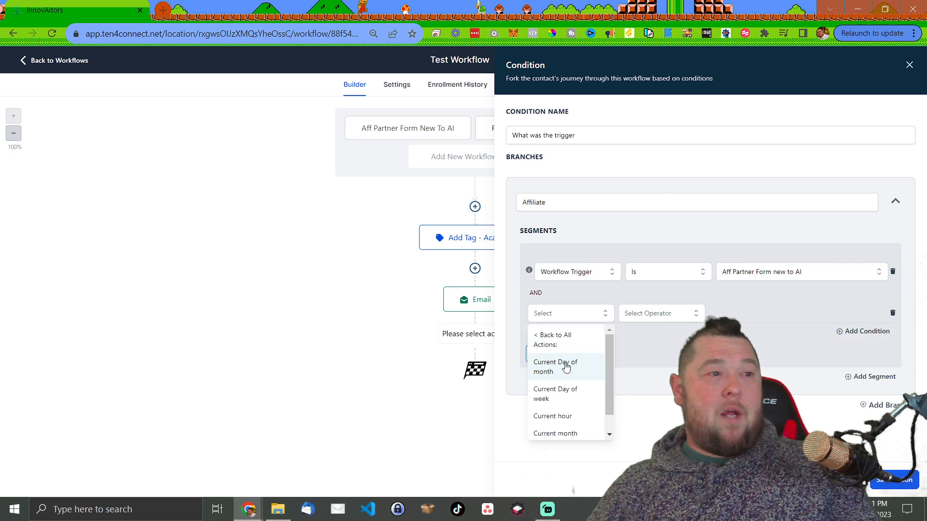
scroll(568, 377, "down", 1)
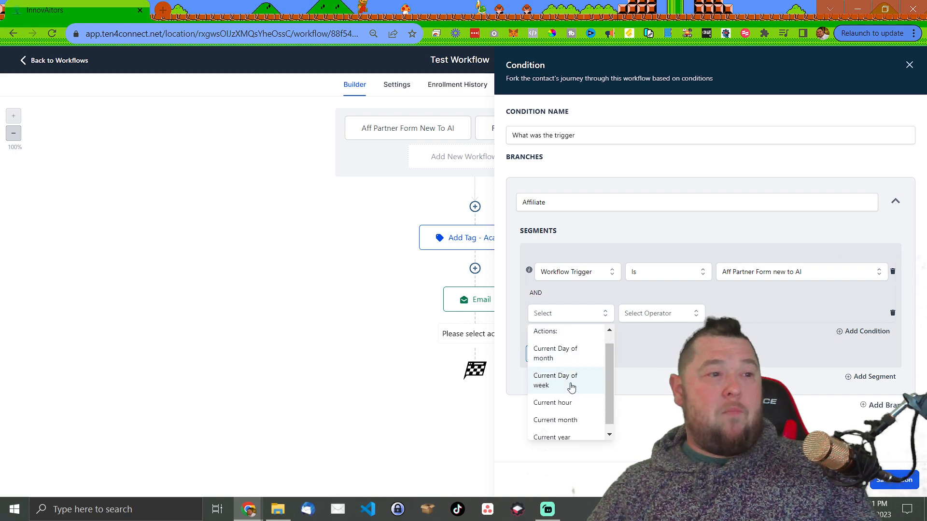
left_click(575, 413)
left_click(653, 313)
left_click(652, 351)
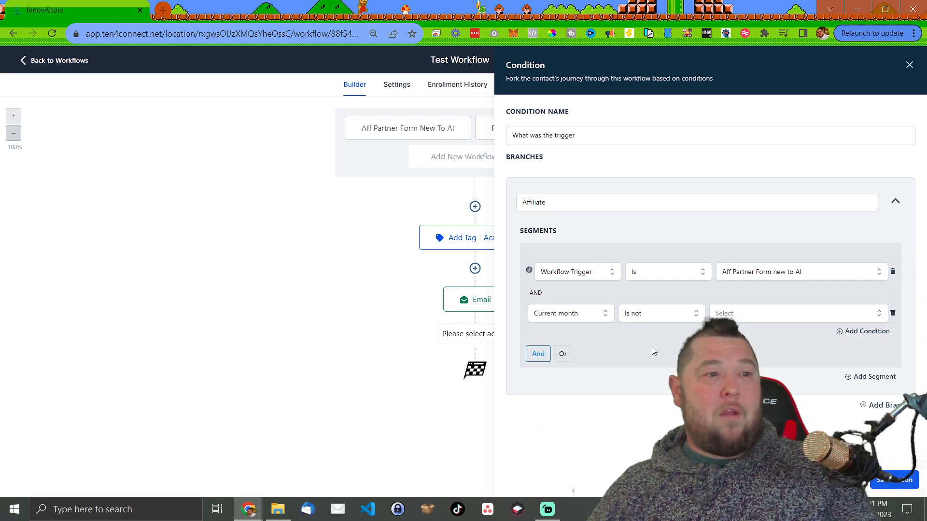
left_click(737, 314)
left_click(729, 347)
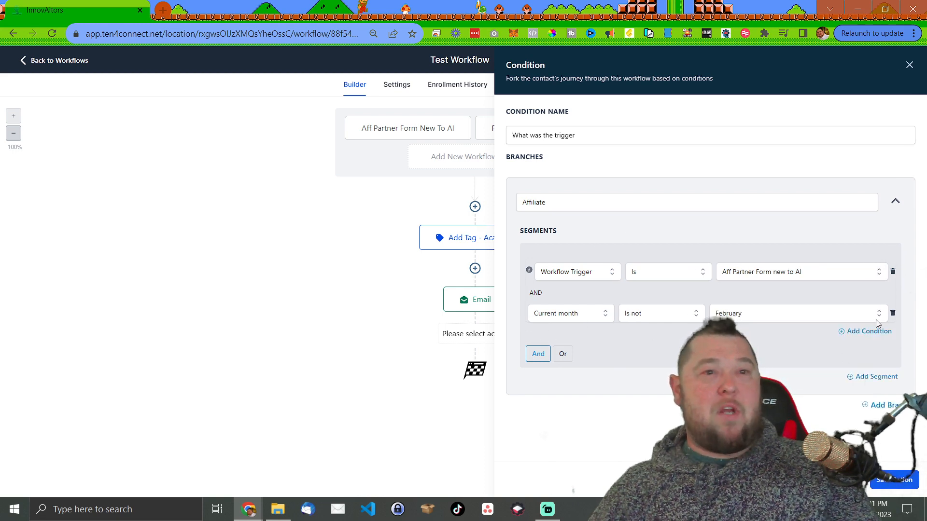
left_click(564, 354)
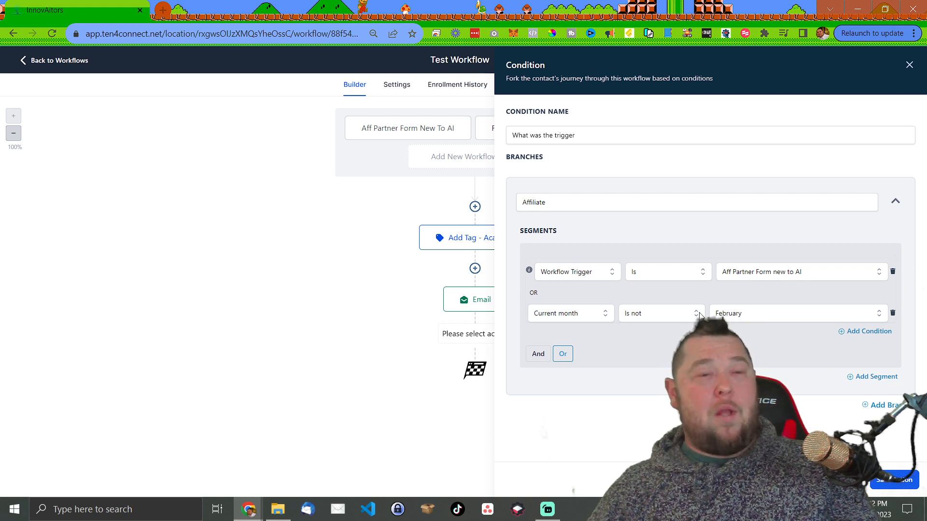
left_click(893, 313)
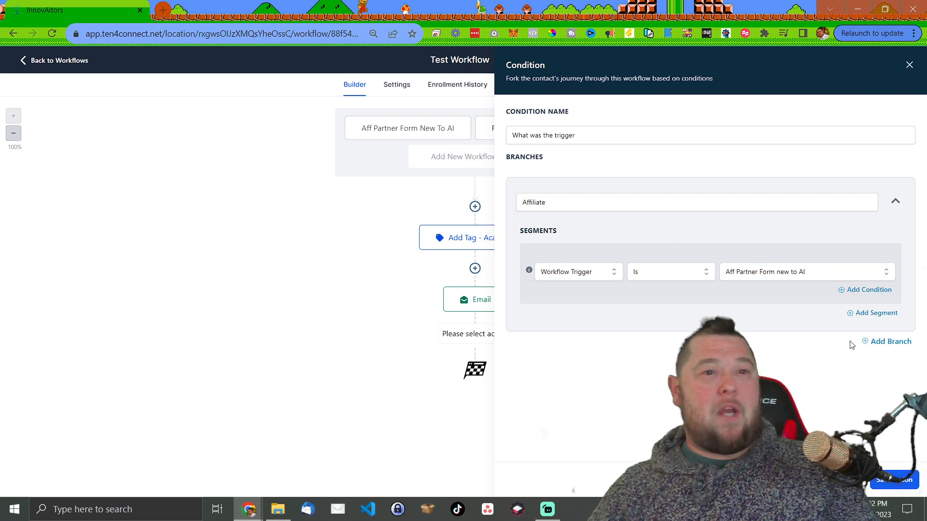
- Add a second branch to the condition and name it 'Facebook Form'
left_click(890, 342)
left_click(522, 376)
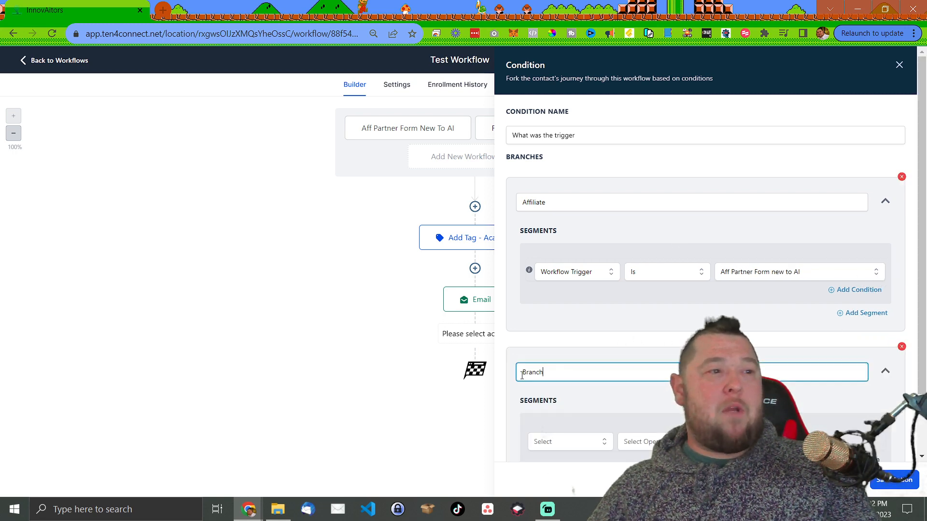
double_click(521, 376)
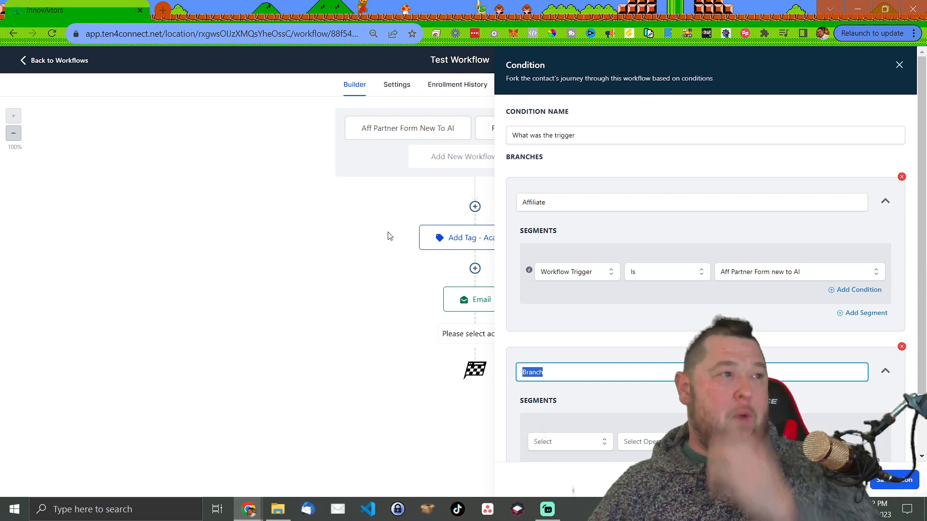
left_click(378, 272)
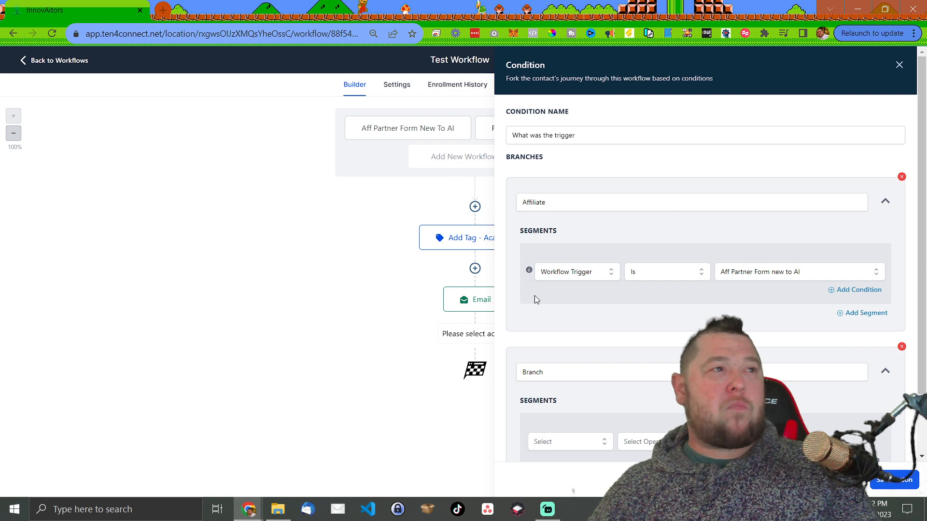
double_click(554, 369)
type("Z")
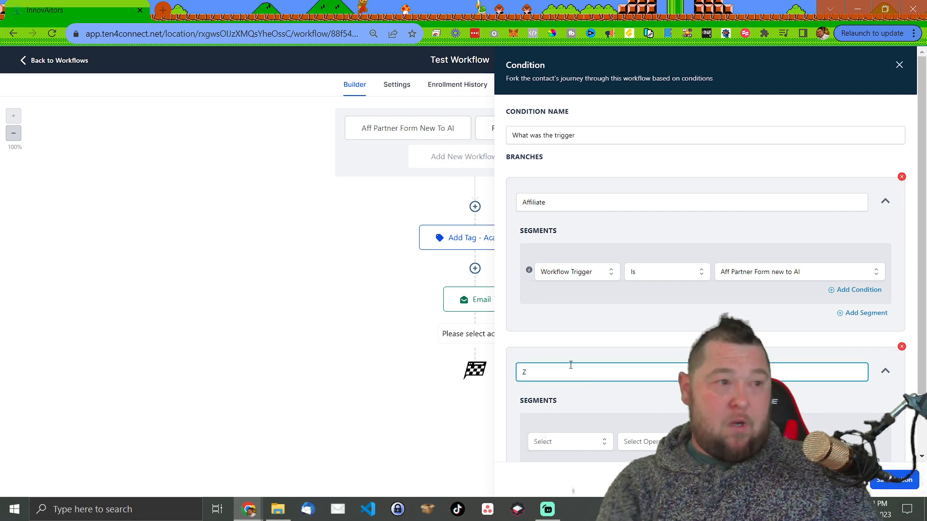
key("BackSpace")
type("Facebook Form")
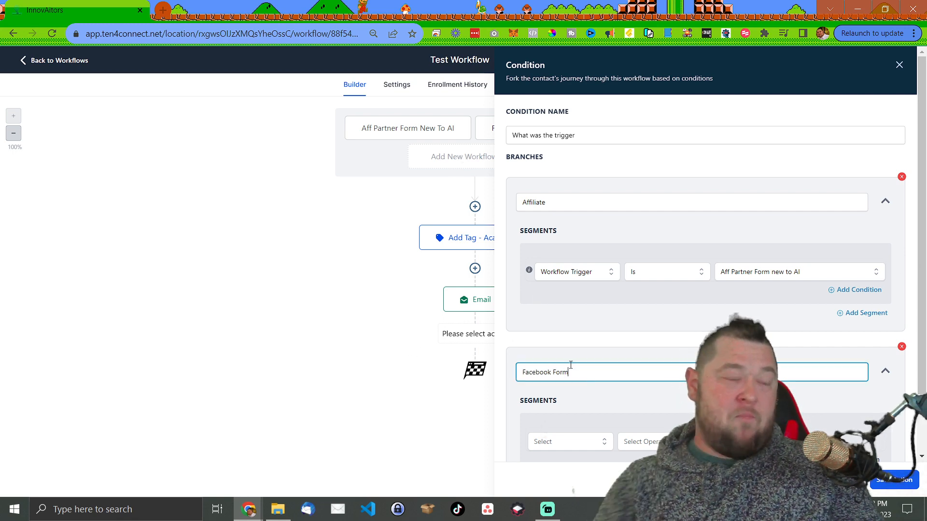
- Make the Facebook Form branch check Workflow Trigger Is the FB lead form trigger, and save the condition
scroll(577, 357, "down", 2)
left_click(579, 370)
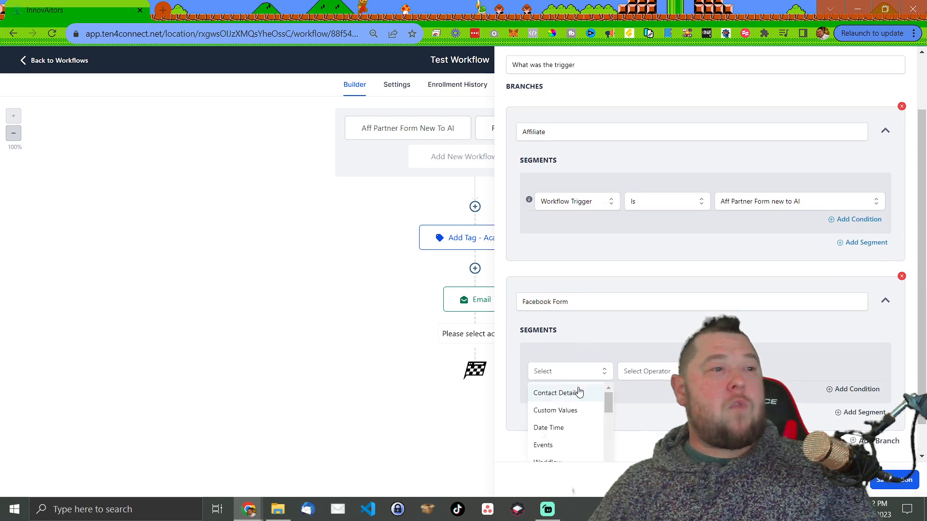
scroll(579, 391, "down", 2)
left_click(567, 434)
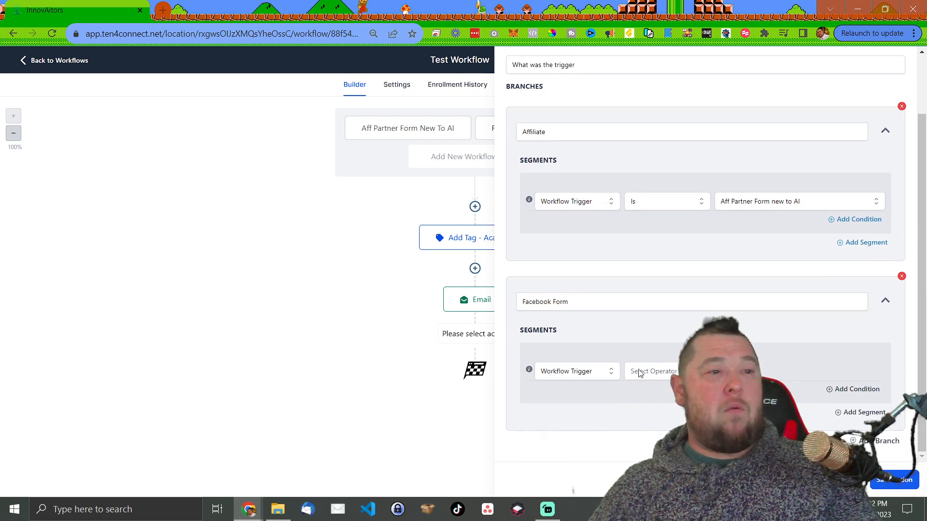
left_click(643, 372)
left_click(656, 394)
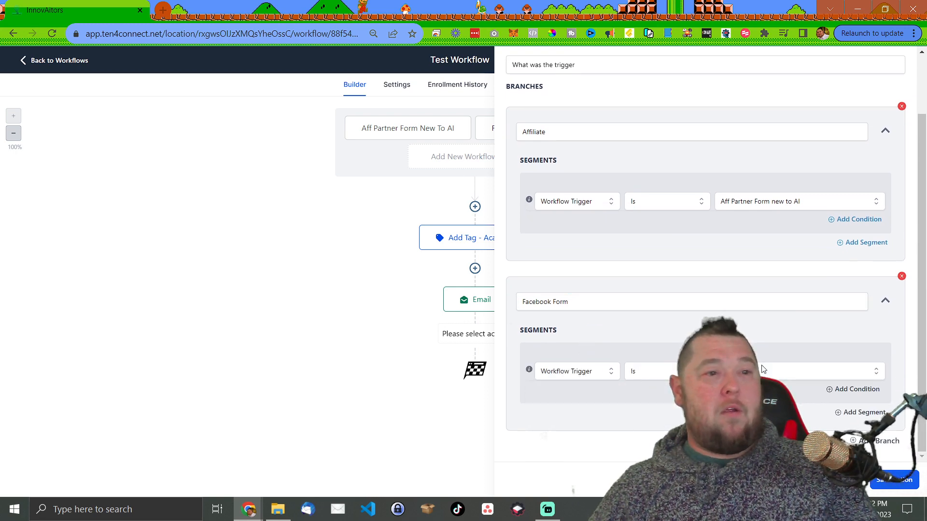
left_click(768, 430)
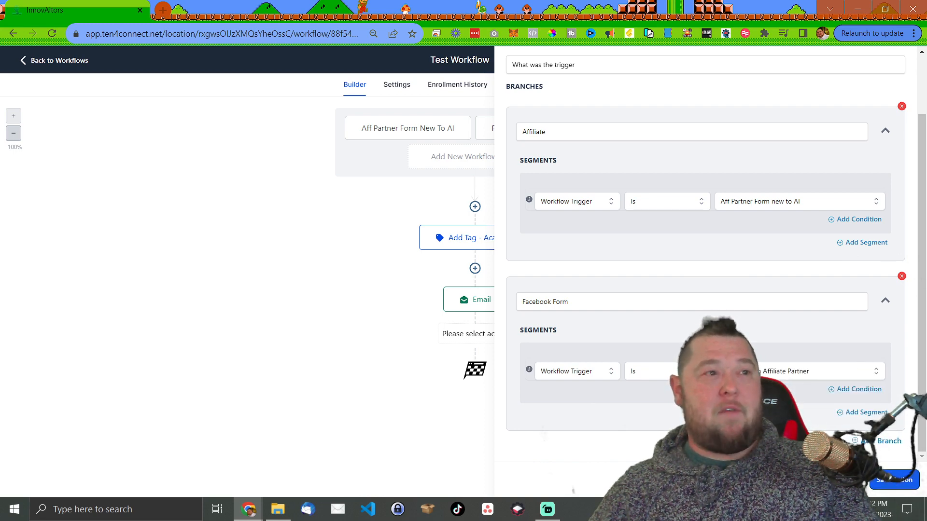
left_click(893, 480)
scroll(643, 240, "down", 1)
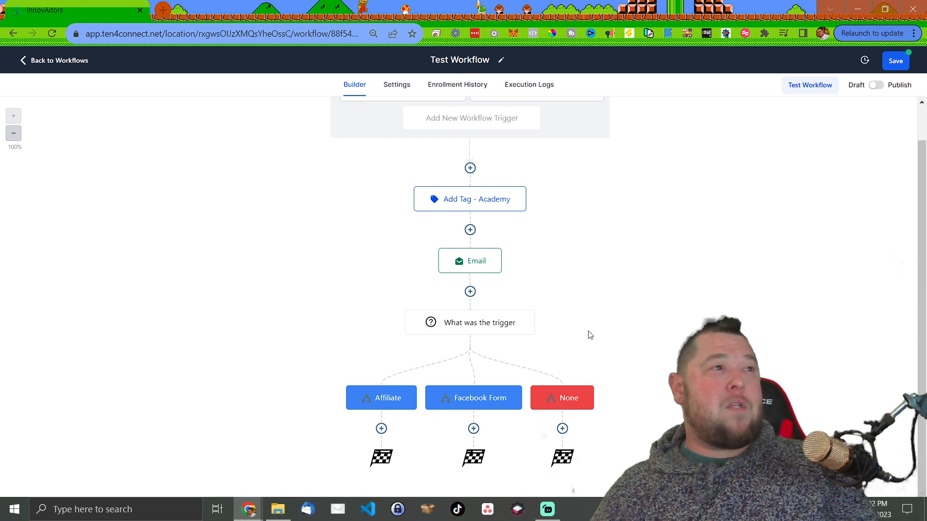
scroll(482, 139, "up", 1)
scroll(482, 145, "down", 1)
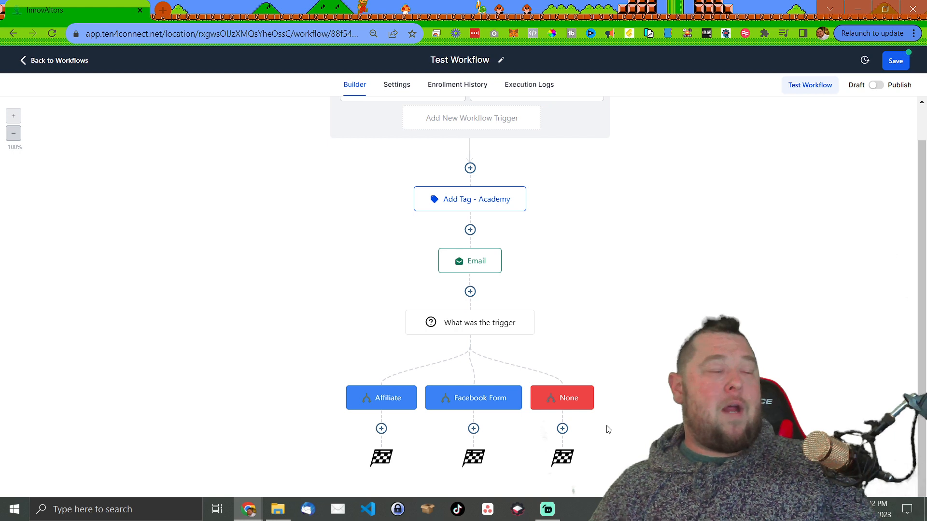
scroll(507, 170, "up", 1)
scroll(628, 422, "down", 1)
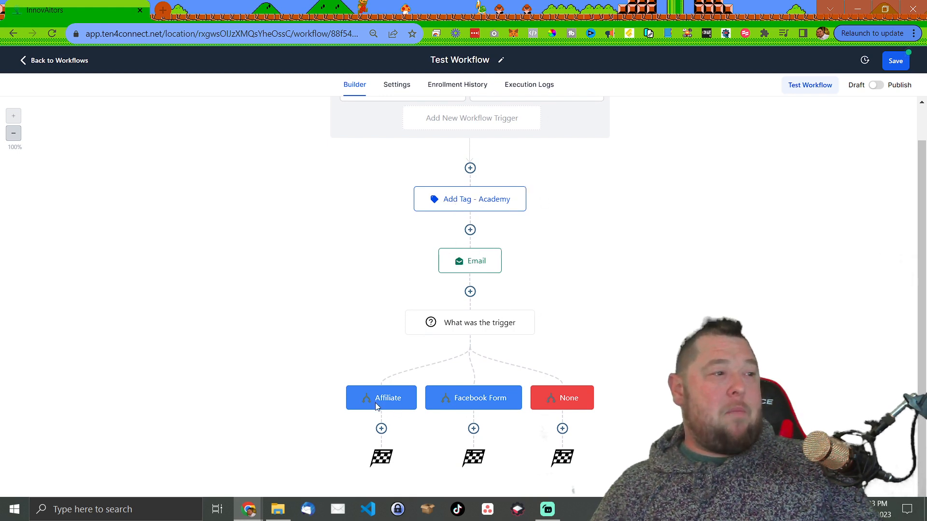
- Add an Add To Affiliate Manager step under the Affiliate branch, then start an action under Facebook Form
left_click(381, 429)
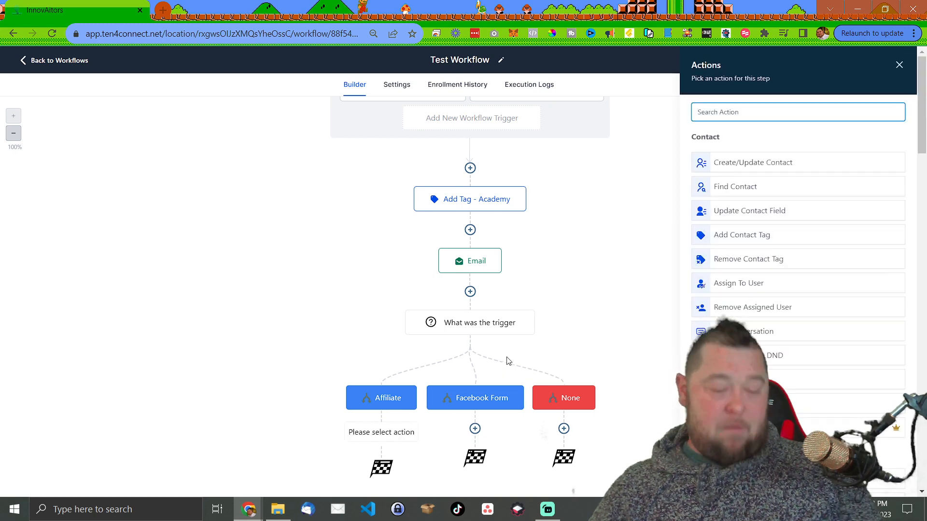
type("a")
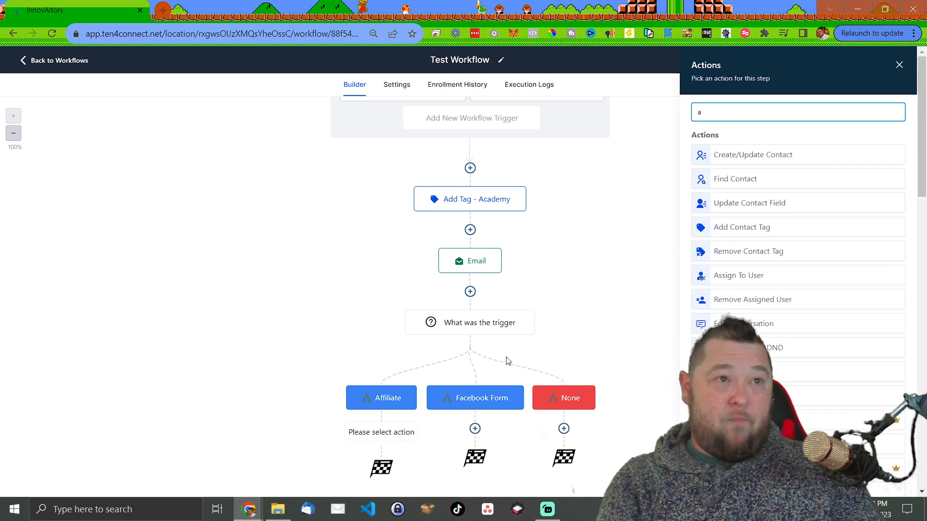
type("ffi")
left_click(771, 154)
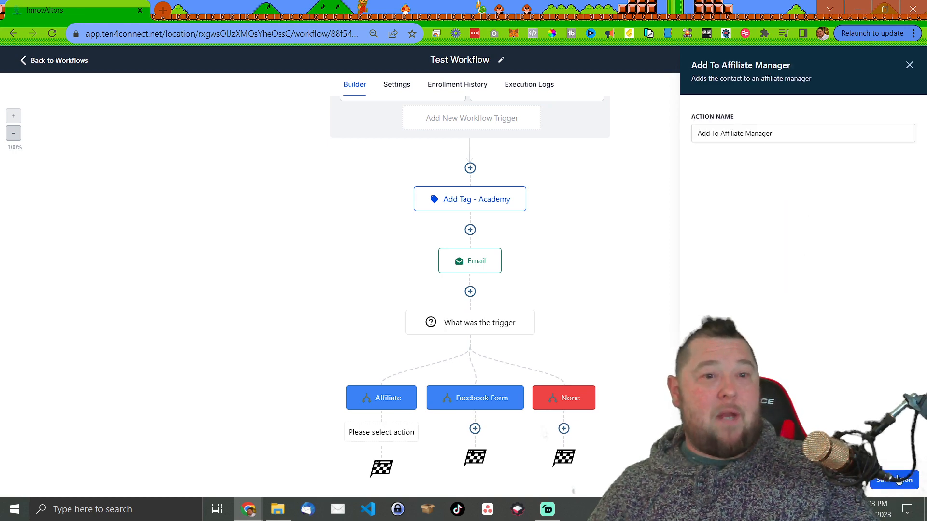
left_click(899, 481)
scroll(411, 309, "down", 1)
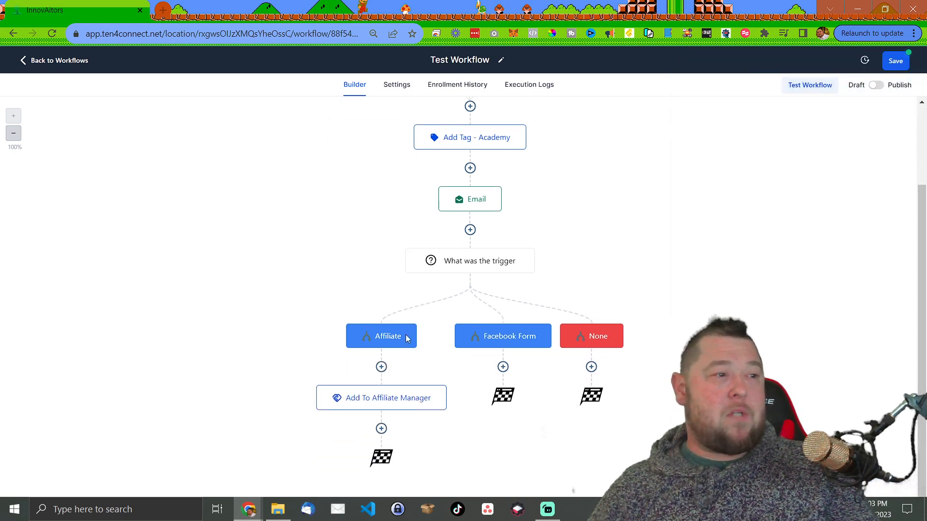
left_click(503, 367)
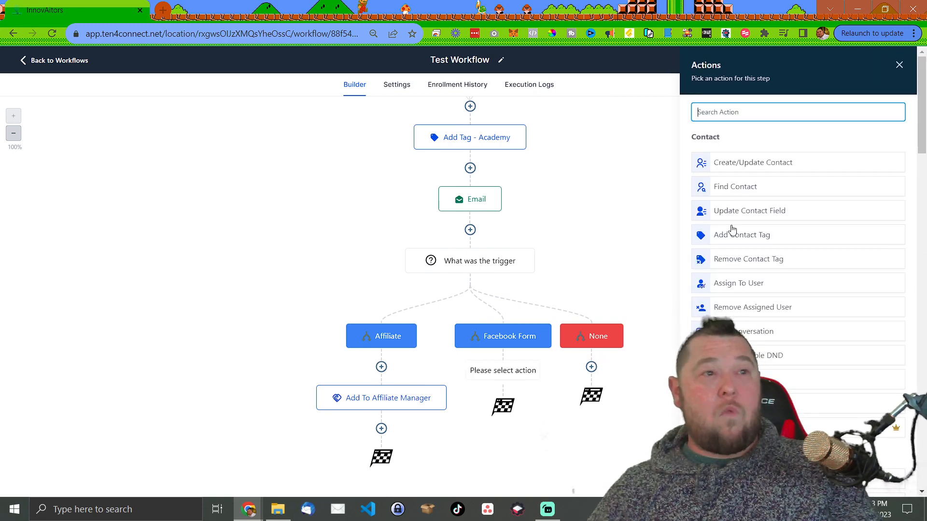
- Add a Send SMS step reading 'more things to say only in sms' under Facebook Form
type("sms")
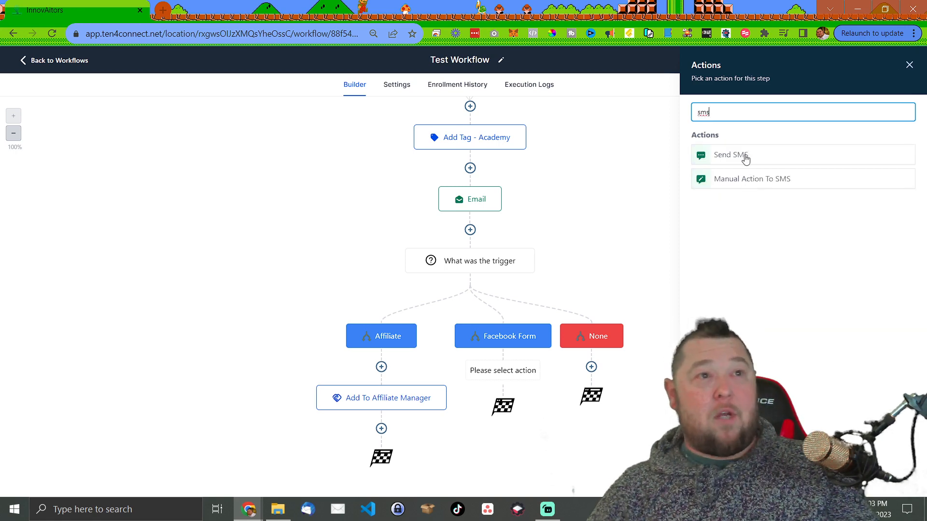
left_click(730, 155)
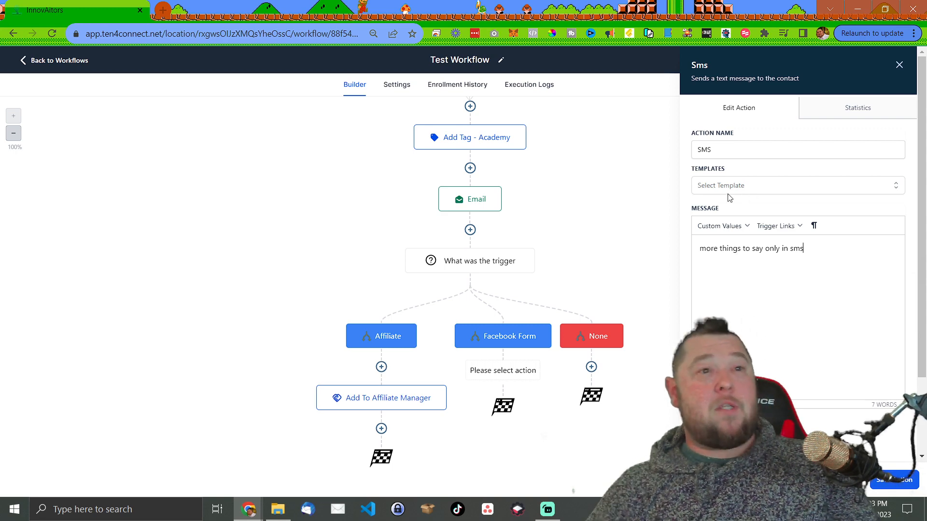
left_click(896, 481)
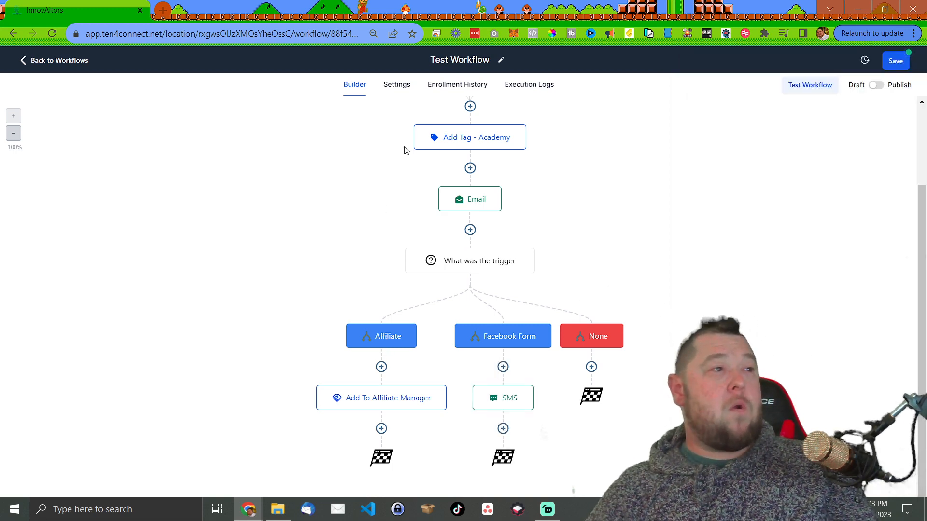
scroll(579, 222, "up", 2)
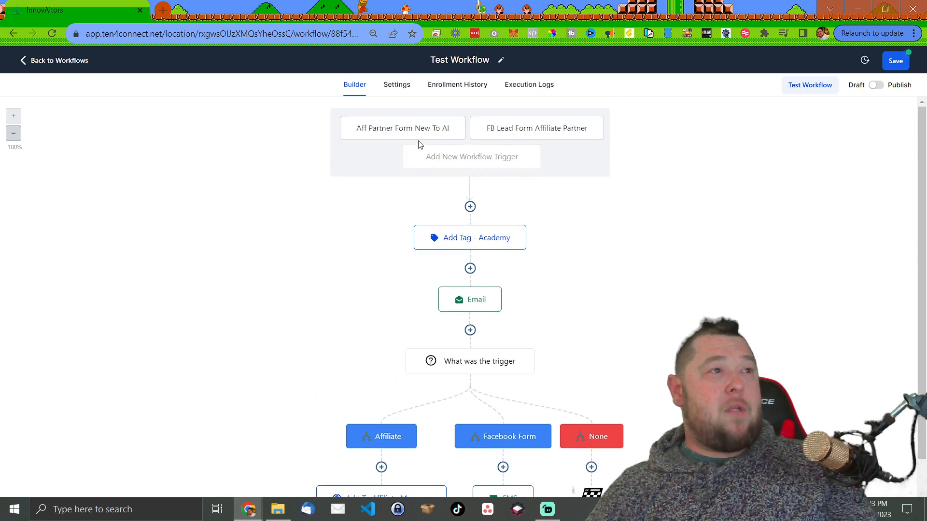
scroll(497, 205, "down", 2)
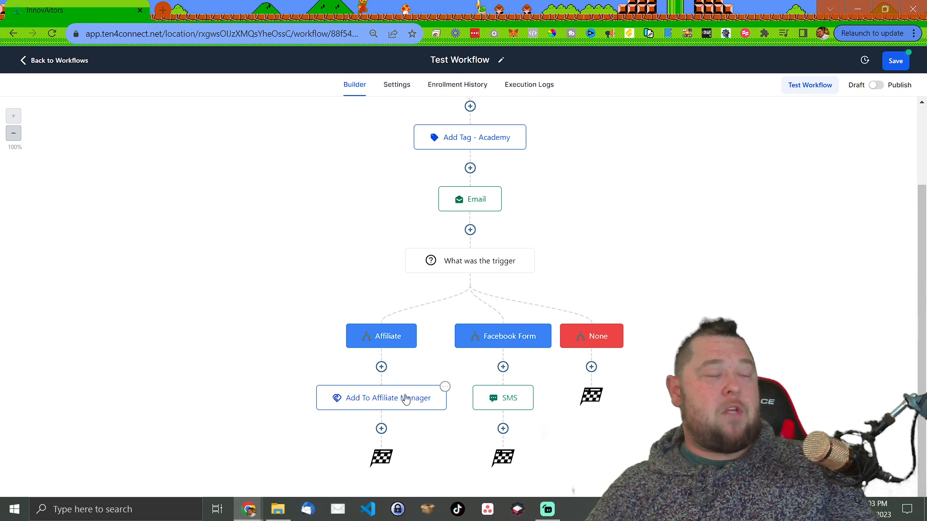
left_click(532, 386)
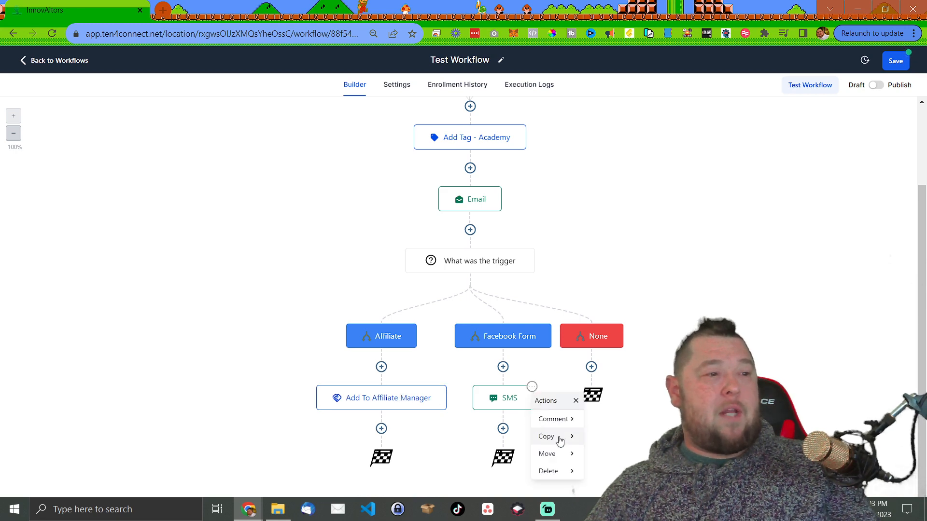
mouse_move(569, 438)
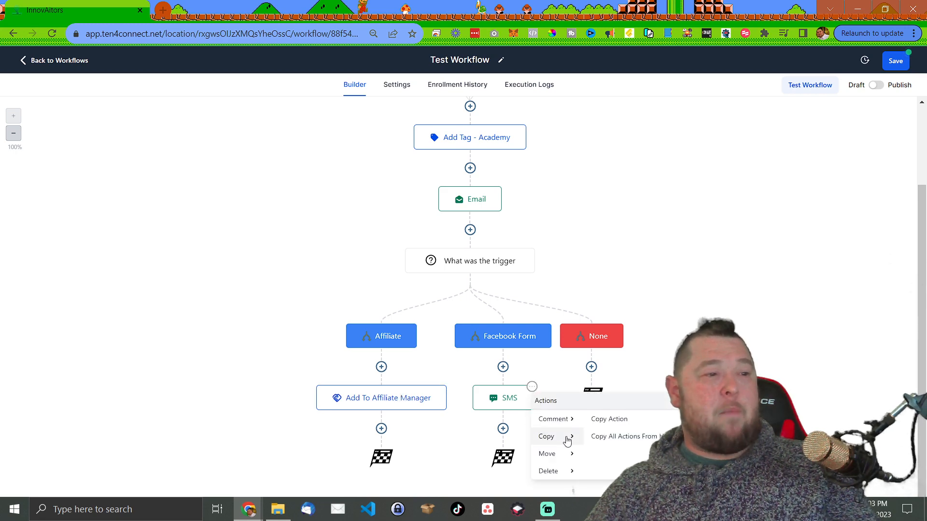
left_click(609, 420)
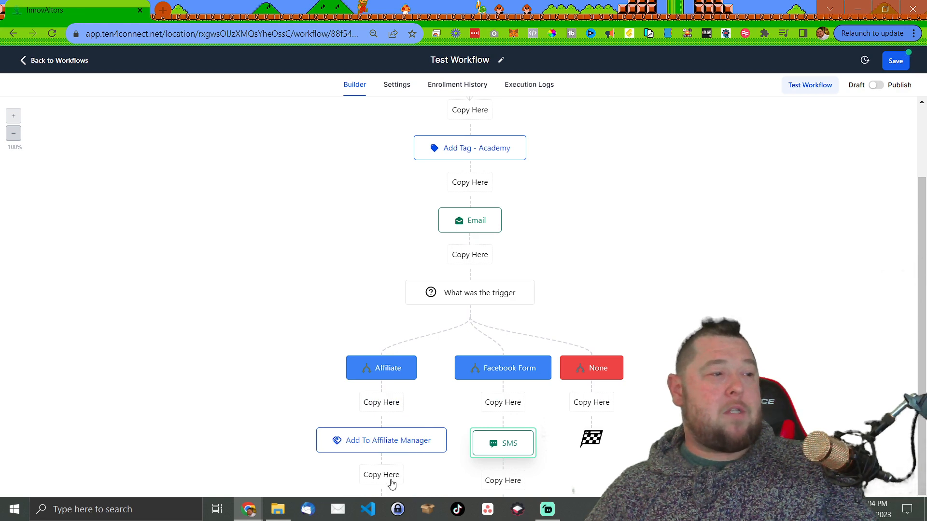
left_click(392, 483)
scroll(352, 430, "down", 2)
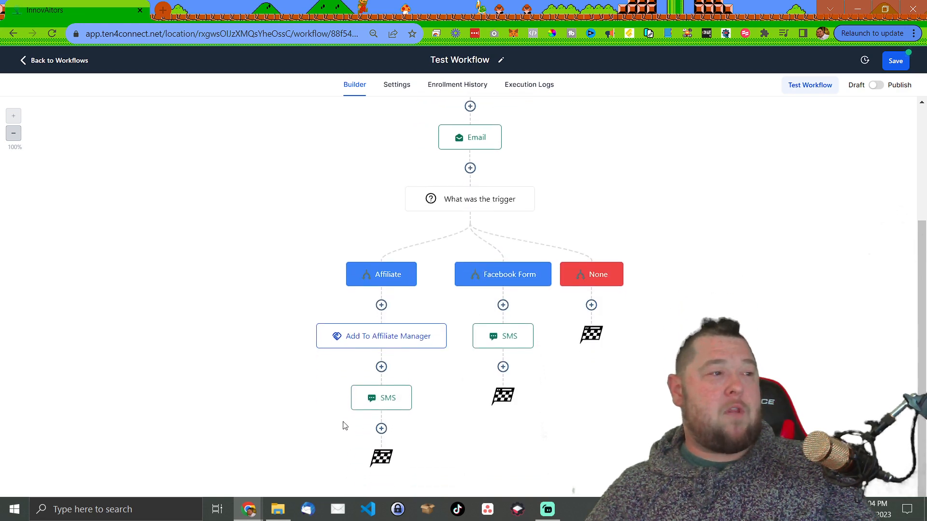
left_click(358, 407)
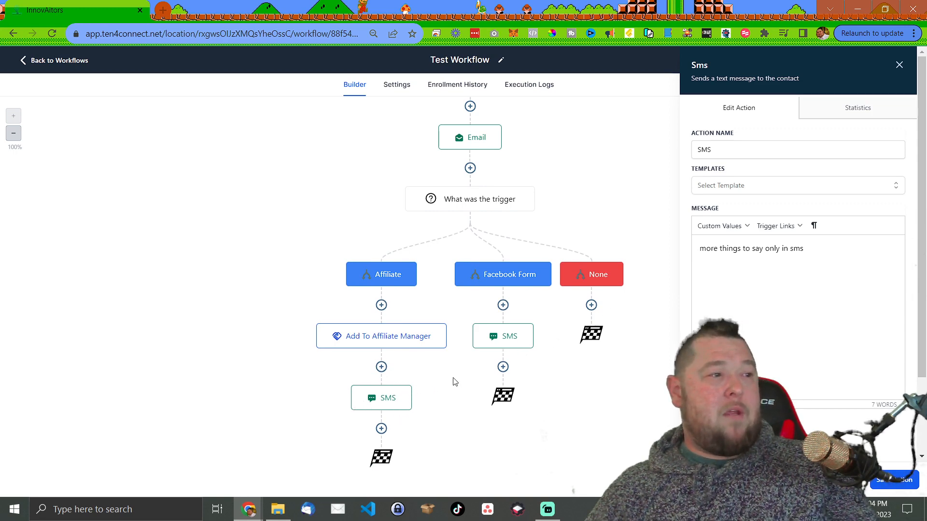
left_click(409, 387)
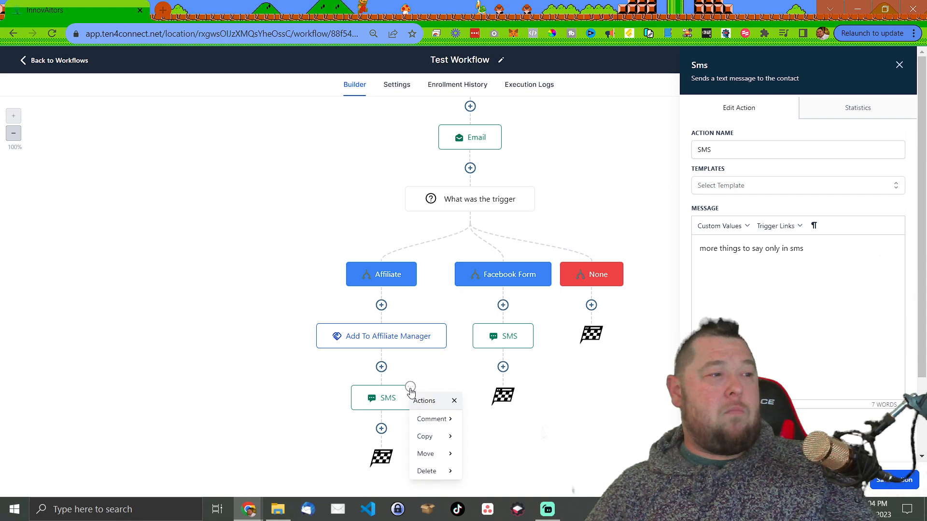
mouse_move(446, 472)
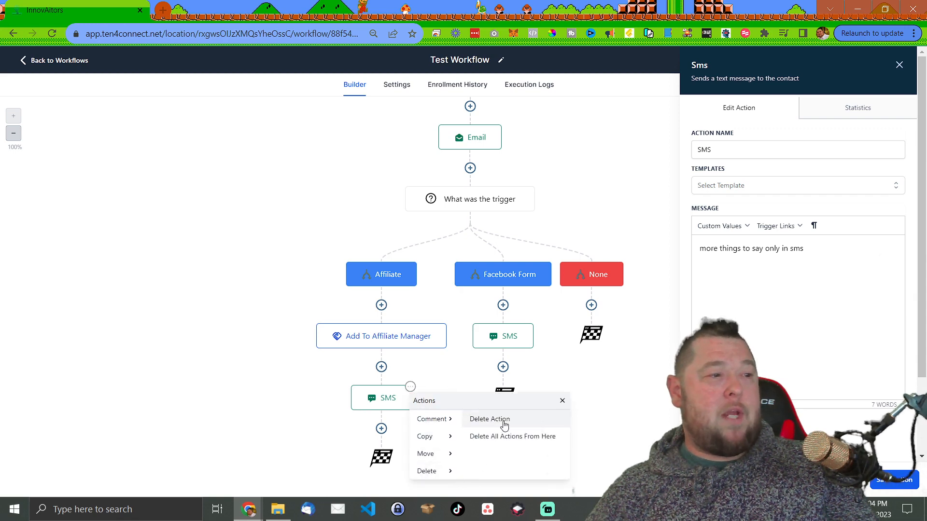
left_click(503, 423)
left_click(571, 305)
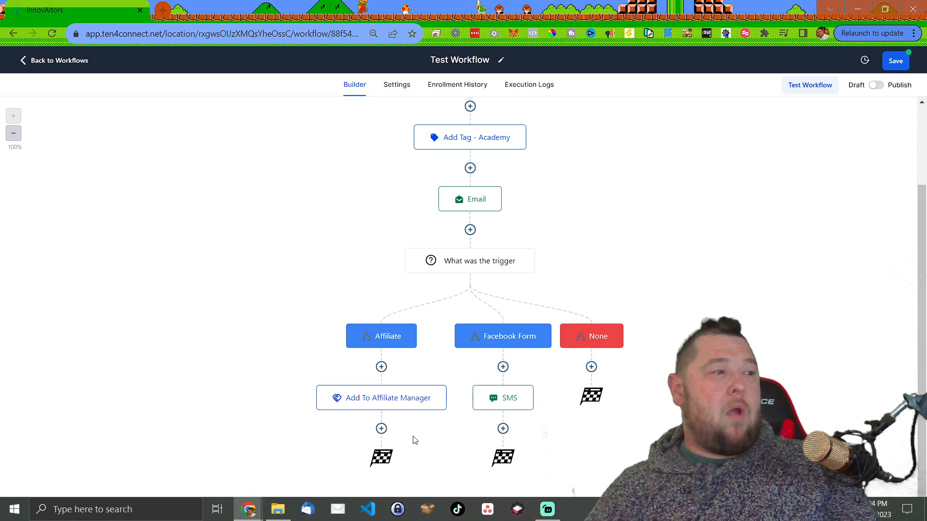
- Add a Go To step after Add To Affiliate Manager and link it to the Facebook Form SMS step
left_click(381, 429)
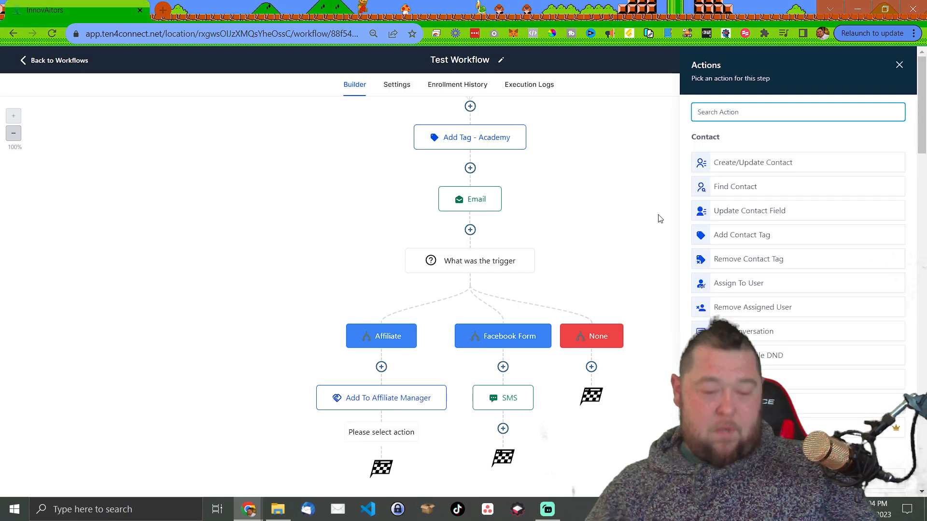
type("goto")
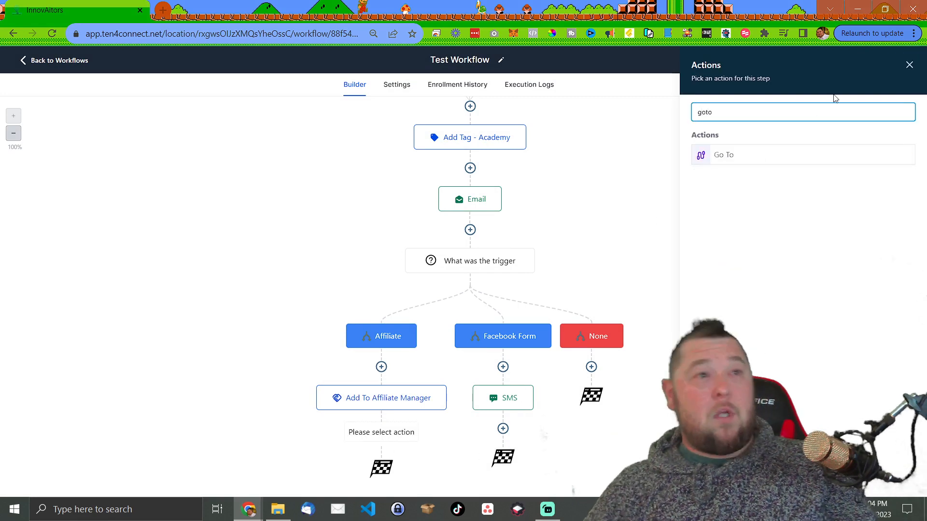
left_click(742, 162)
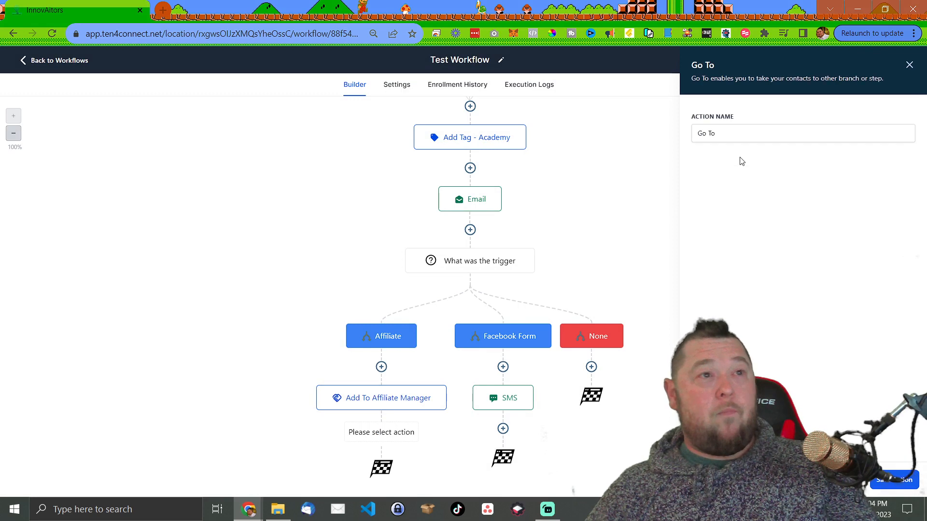
left_click(903, 481)
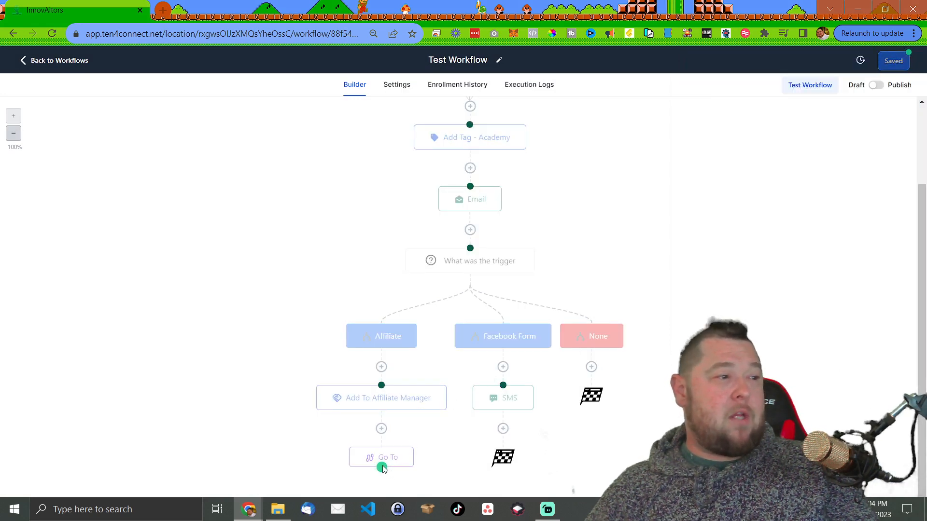
left_click_drag(382, 468, 503, 384)
scroll(490, 293, "up", 3)
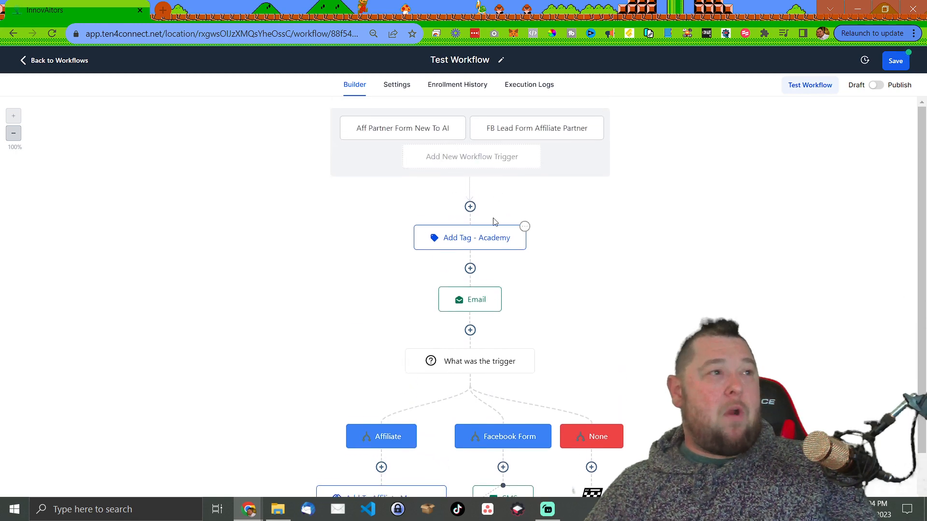
scroll(473, 237, "down", 3)
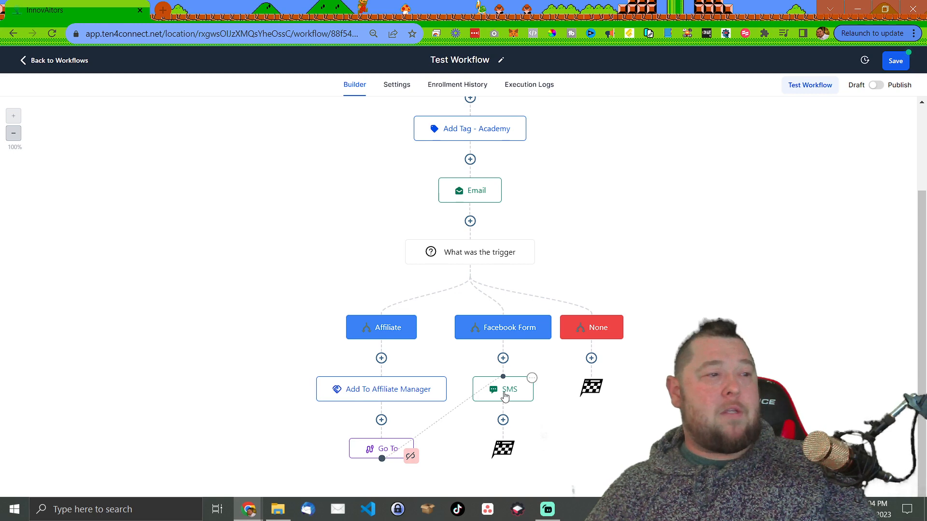
scroll(504, 396, "up", 1)
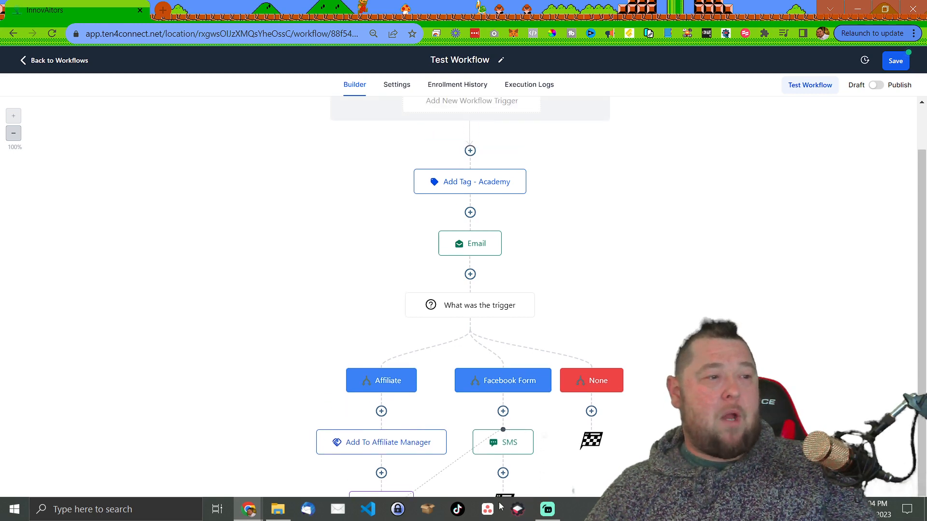
scroll(512, 391, "down", 1)
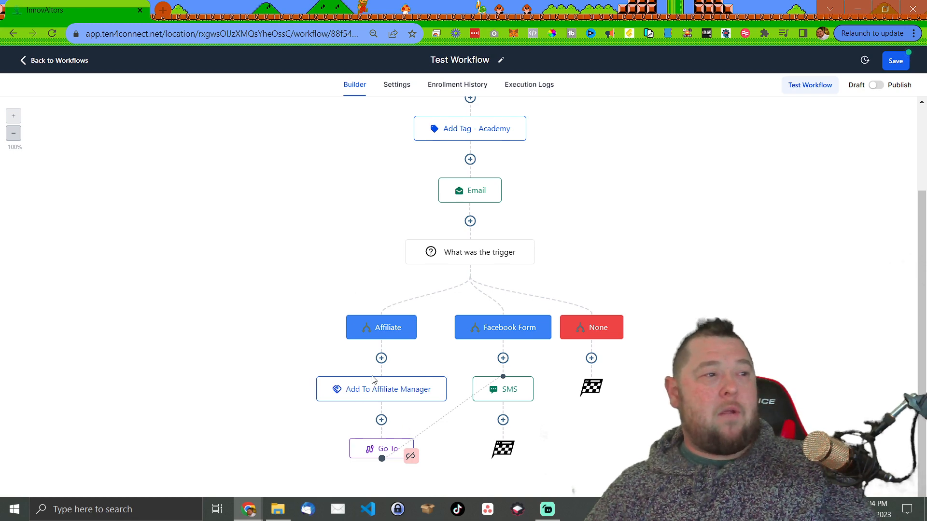
left_click(503, 420)
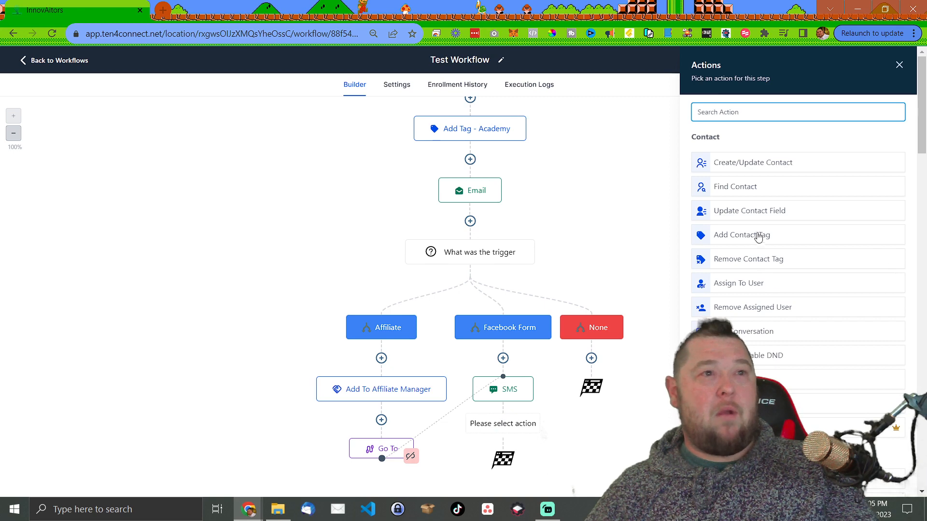
type("wa")
left_click(727, 155)
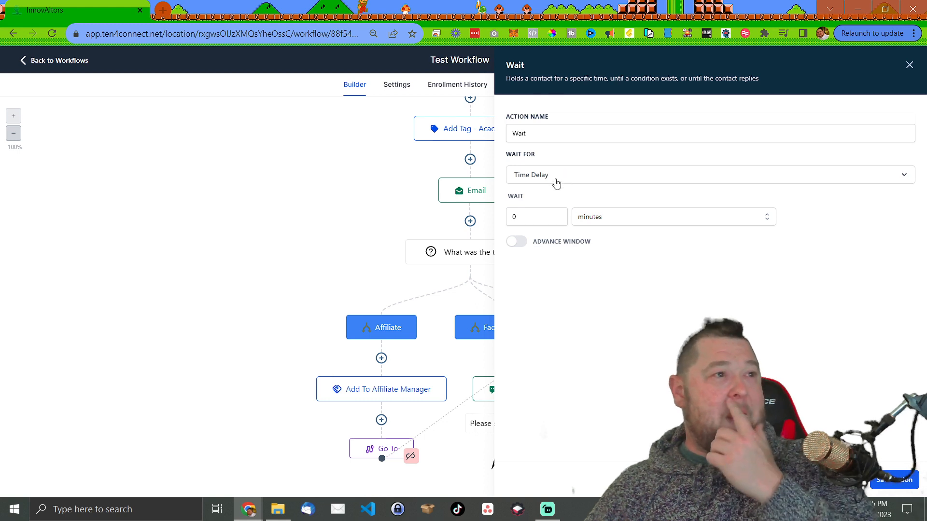
left_click_drag(522, 219, 513, 219)
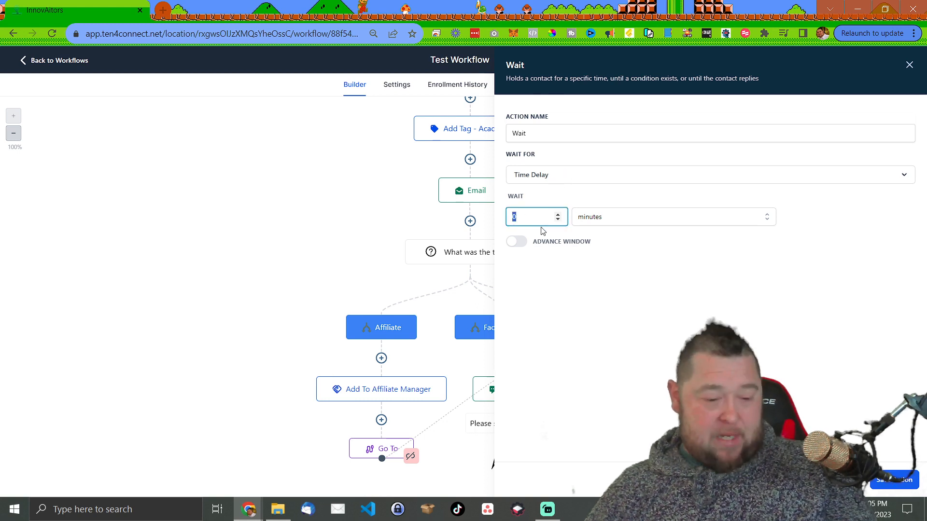
left_click(893, 481)
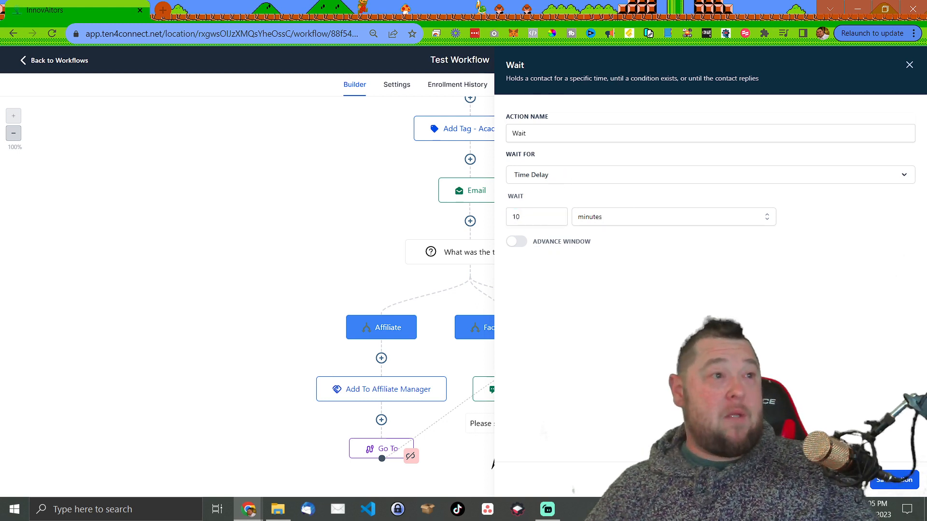
left_click(519, 244)
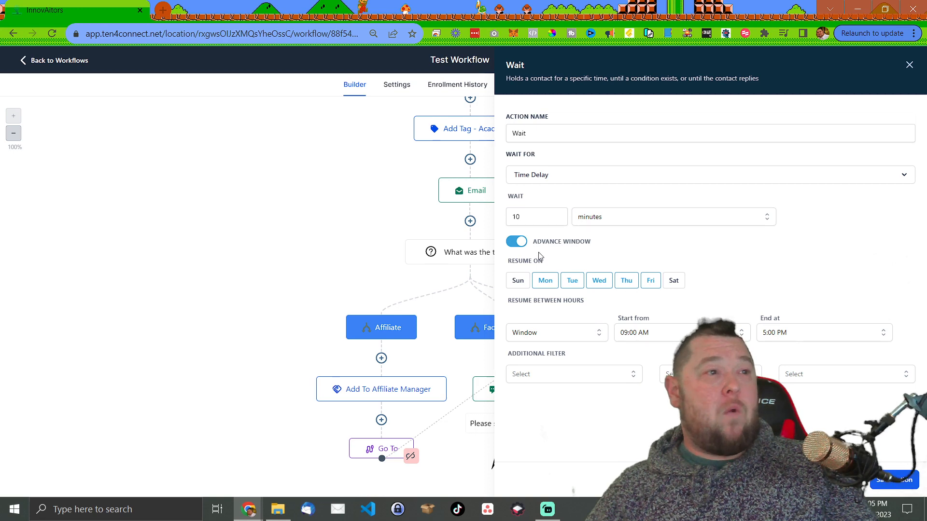
left_click(632, 379)
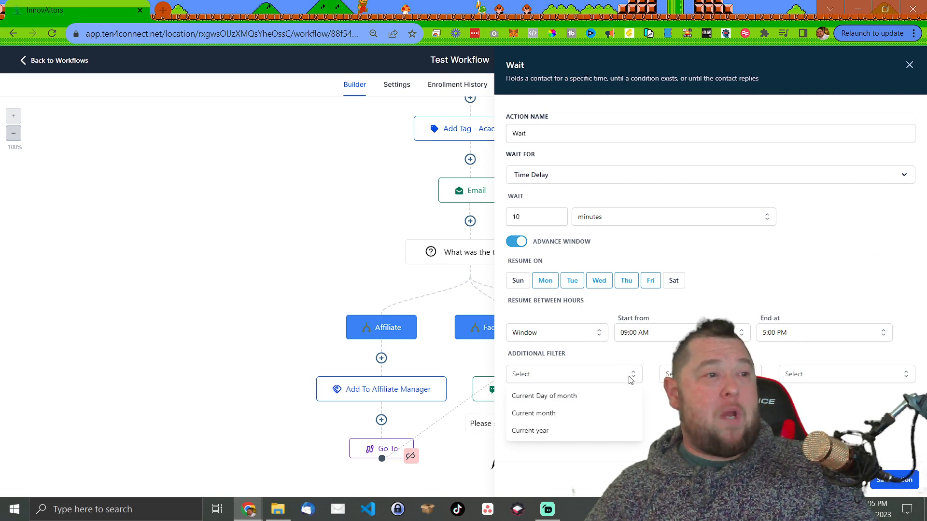
key("Escape")
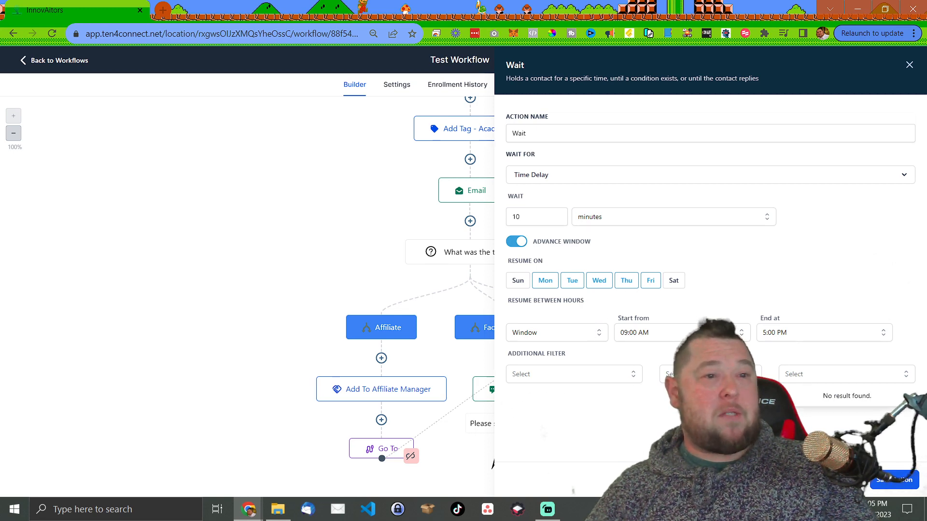
left_click(622, 374)
left_click(758, 288)
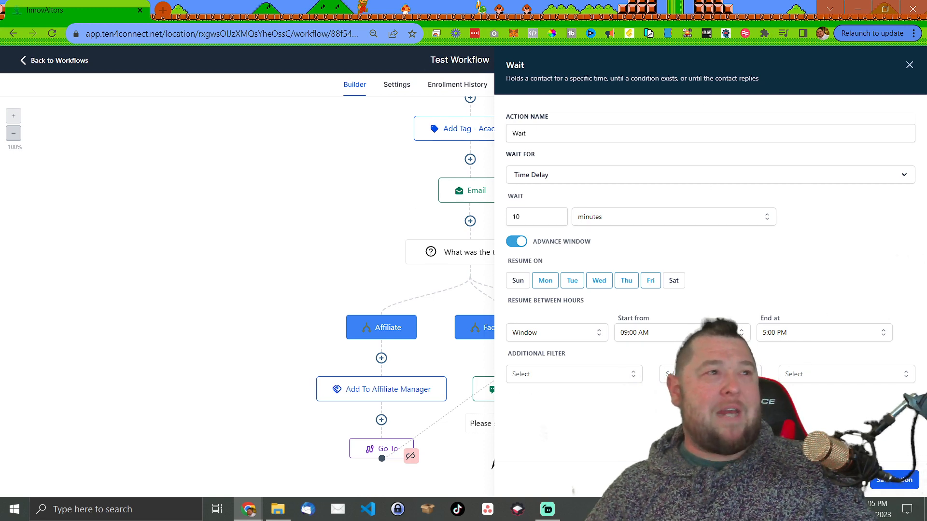
left_click(638, 183)
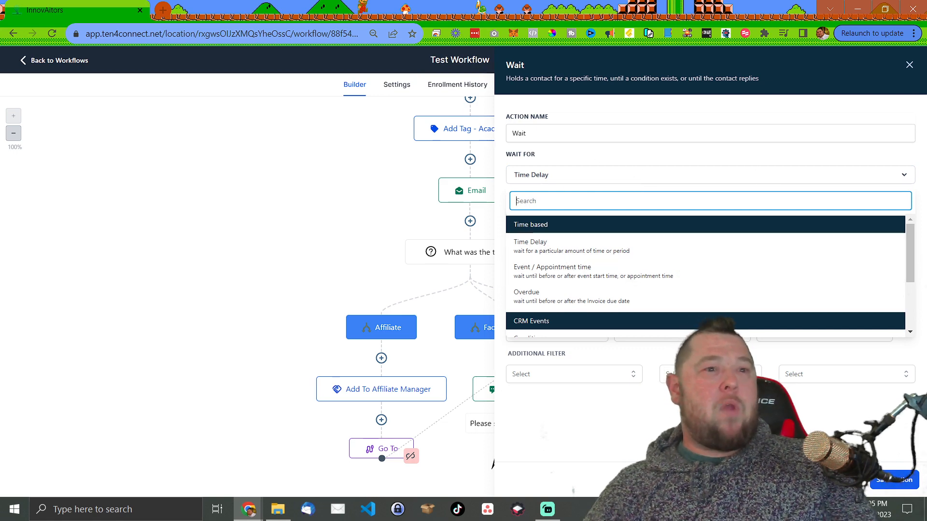
left_click(844, 480)
scroll(497, 276, "up", 3)
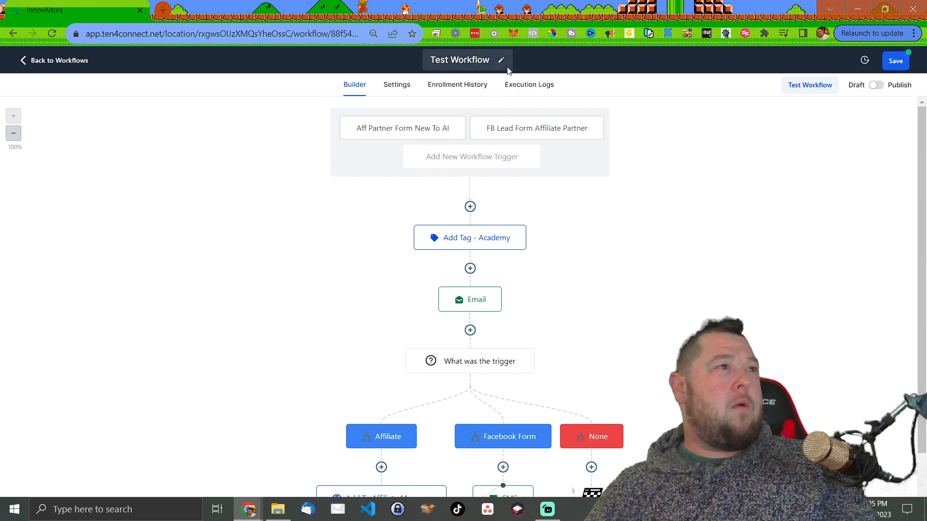
scroll(533, 280, "down", 2)
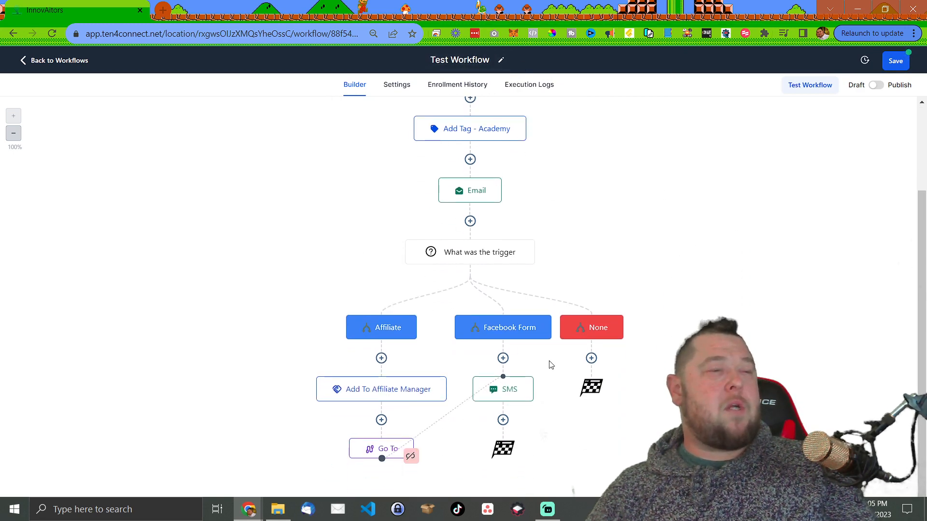
- Insert a Wait step after the SMS, keeping Time Delay in minutes, and reopen the Wait For list
scroll(531, 314, "up", 2)
scroll(512, 270, "down", 2)
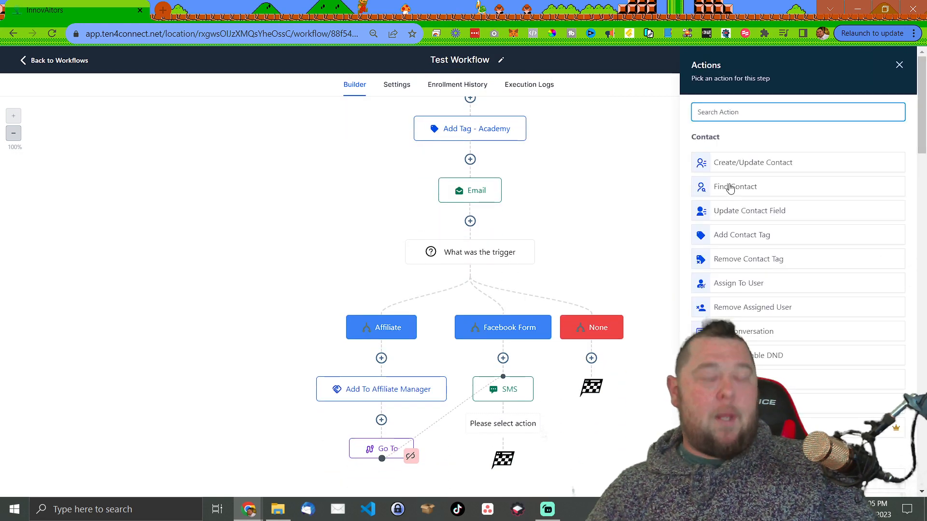
type("wa")
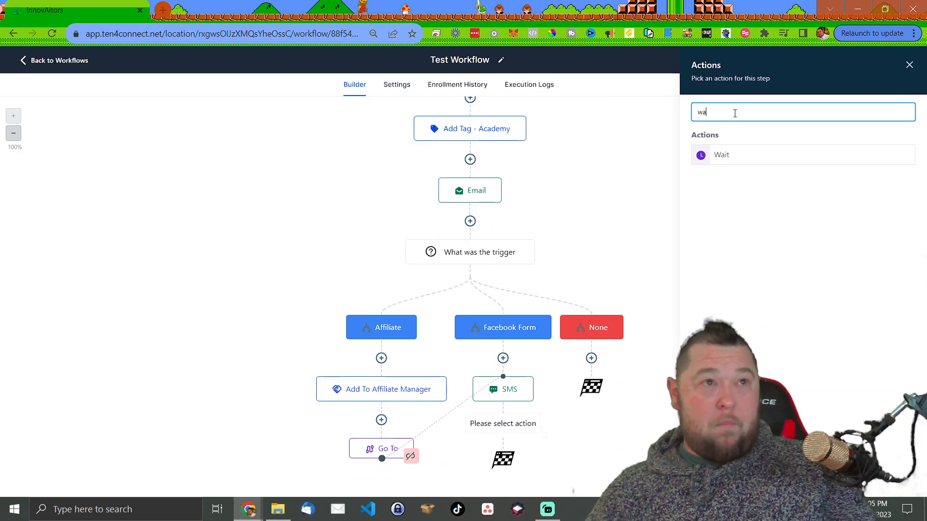
left_click(727, 156)
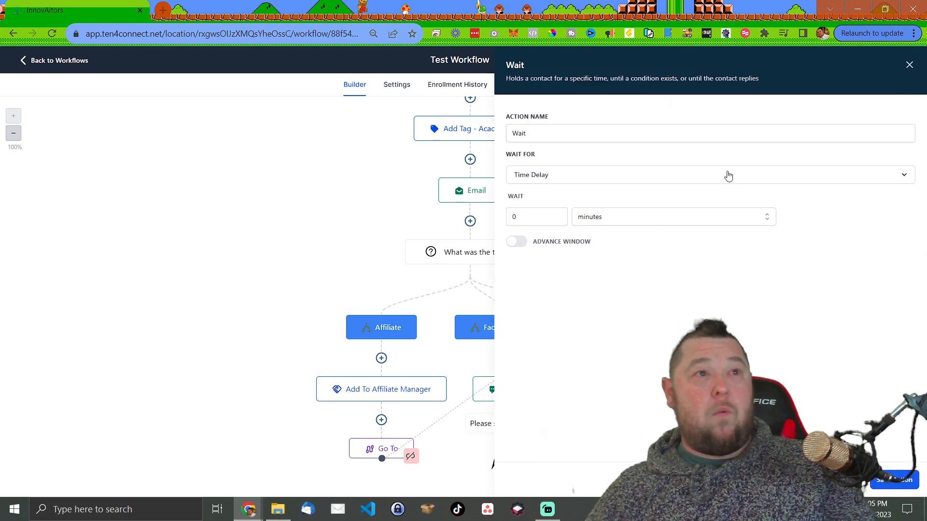
left_click(604, 226)
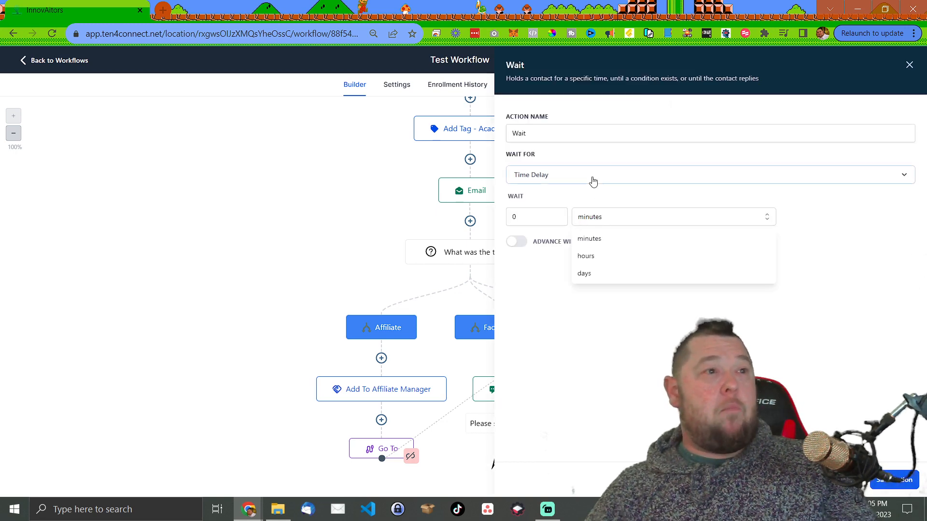
left_click(592, 177)
left_click(555, 244)
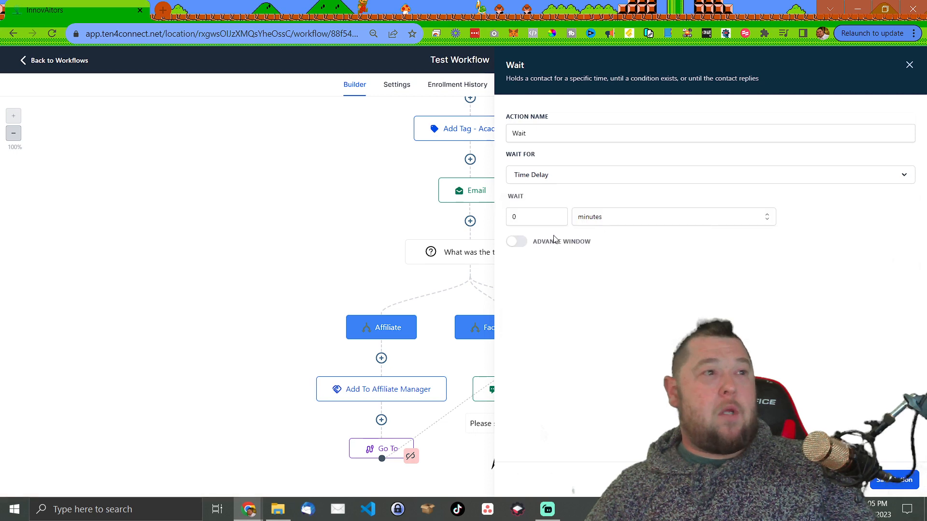
left_click(613, 217)
left_click(722, 293)
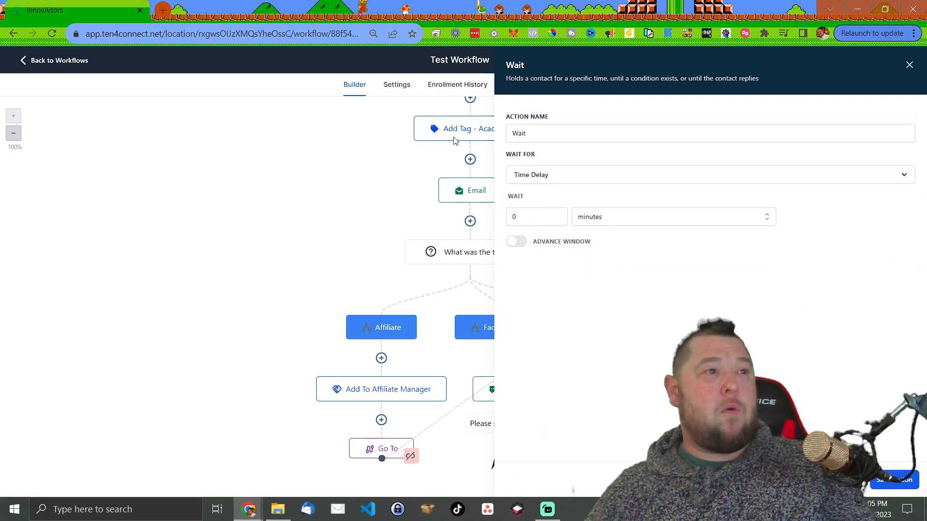
left_click(586, 179)
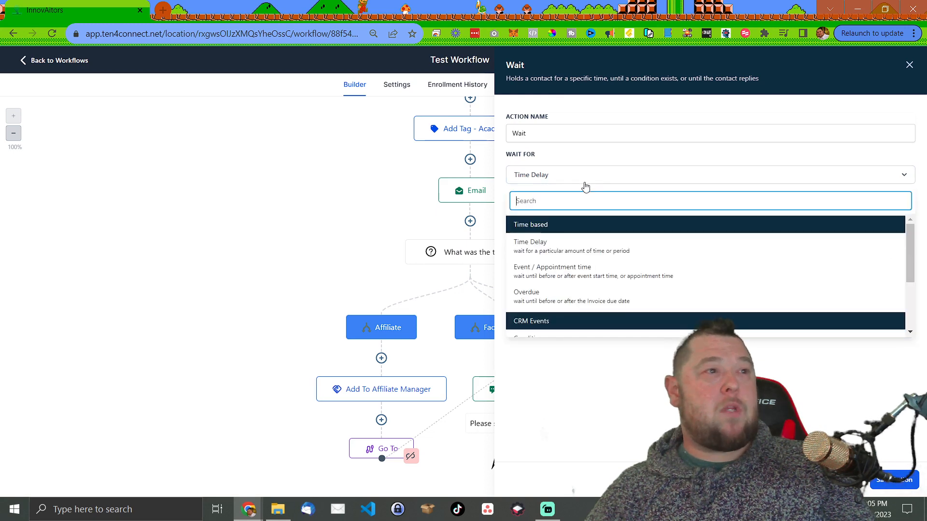
- Set Wait For to Event / Appointment time and try a 1-day wait before the event
left_click(607, 272)
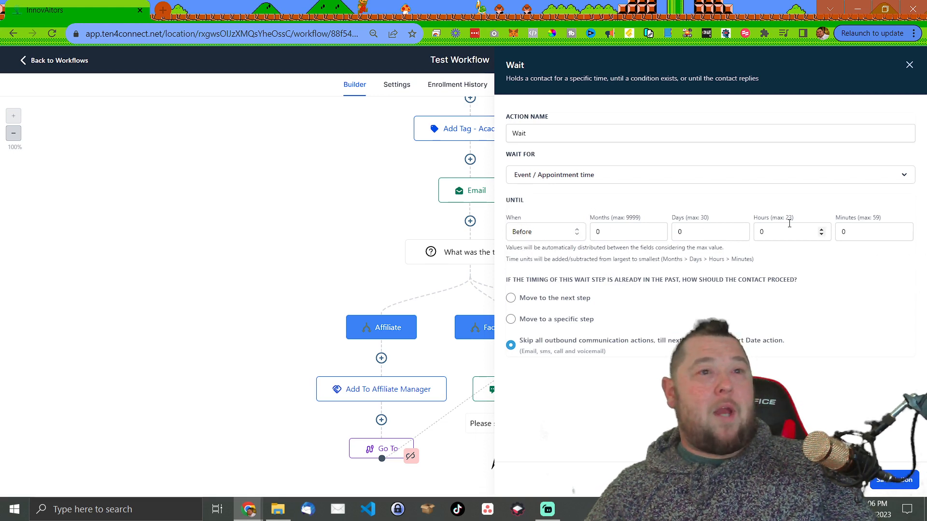
left_click(547, 237)
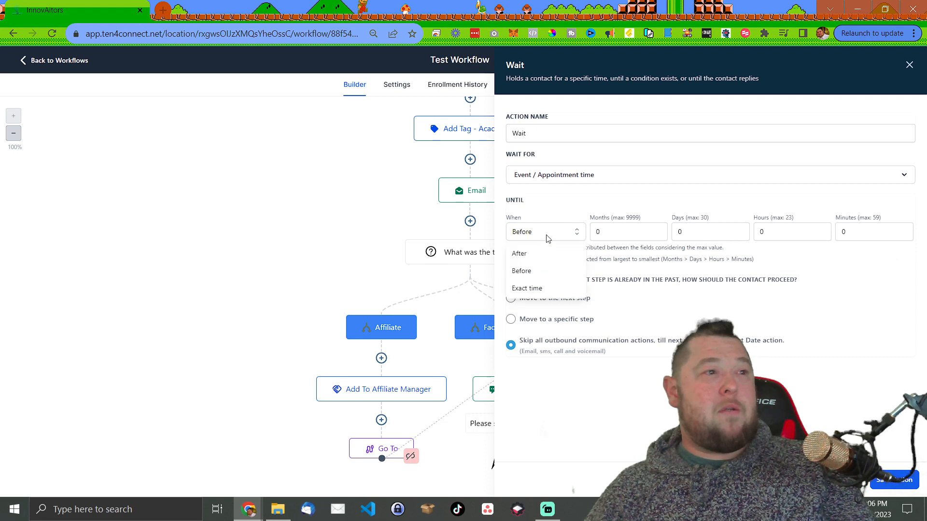
left_click(538, 289)
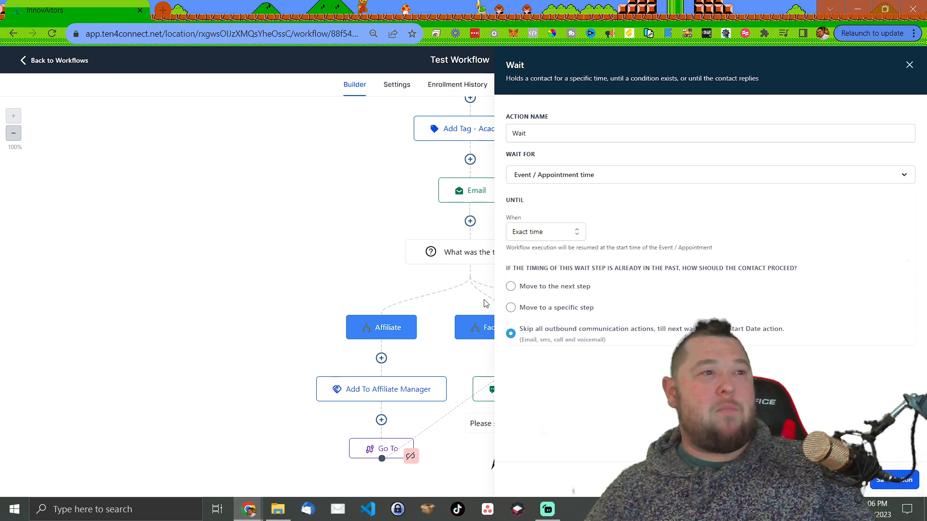
left_click(532, 232)
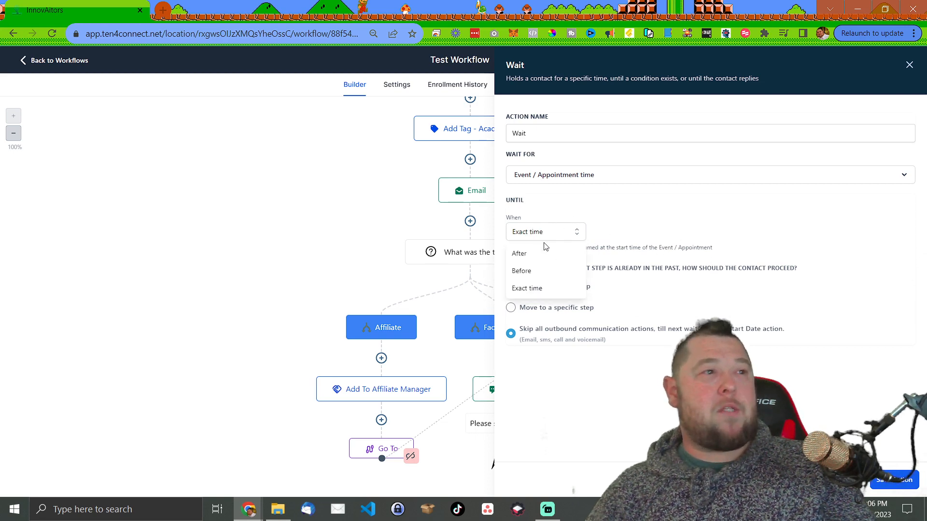
left_click(548, 275)
left_click_drag(720, 232, 658, 233)
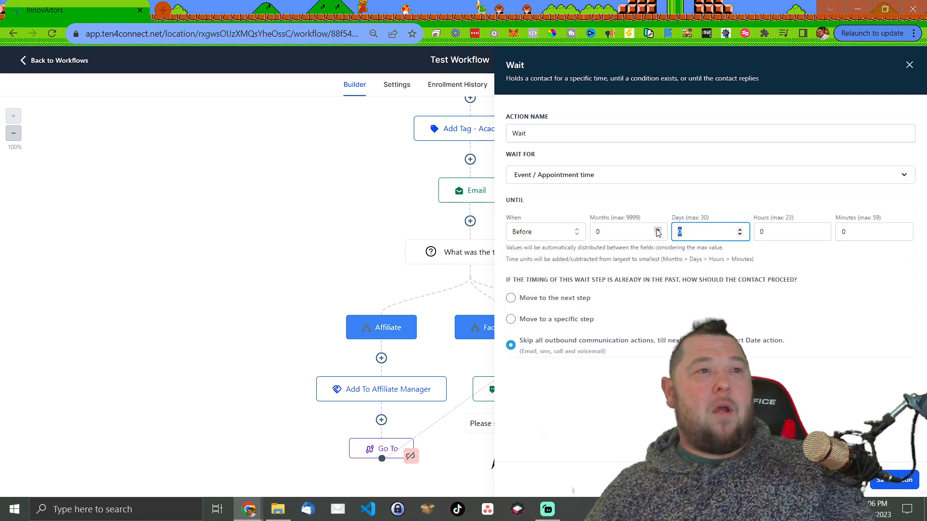
left_click(816, 402)
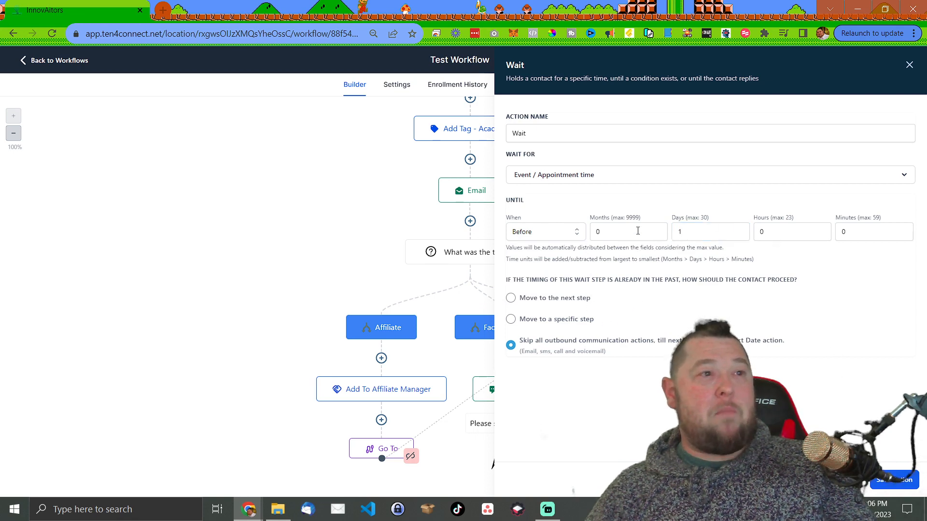
- Try the After timing, then settle on resuming at the exact event time
left_click(570, 234)
left_click(549, 255)
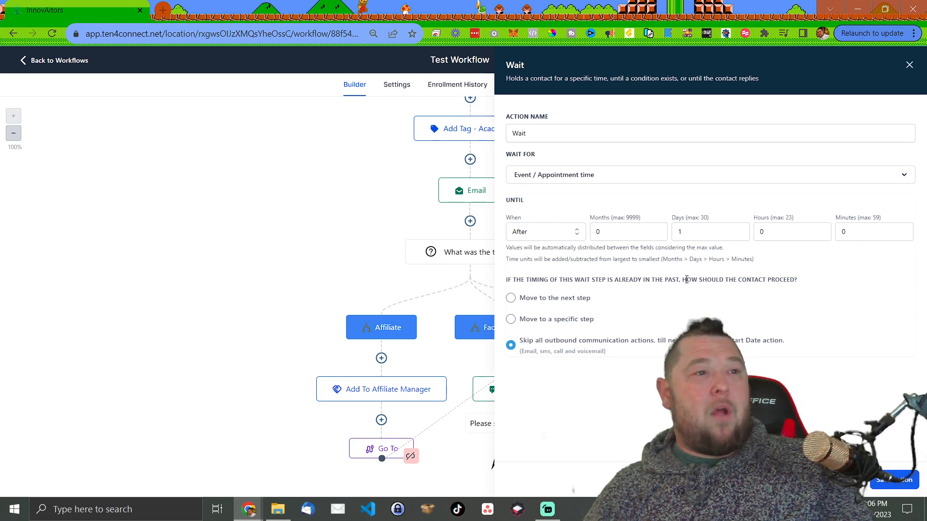
left_click_drag(736, 281, 531, 282)
left_click(531, 281)
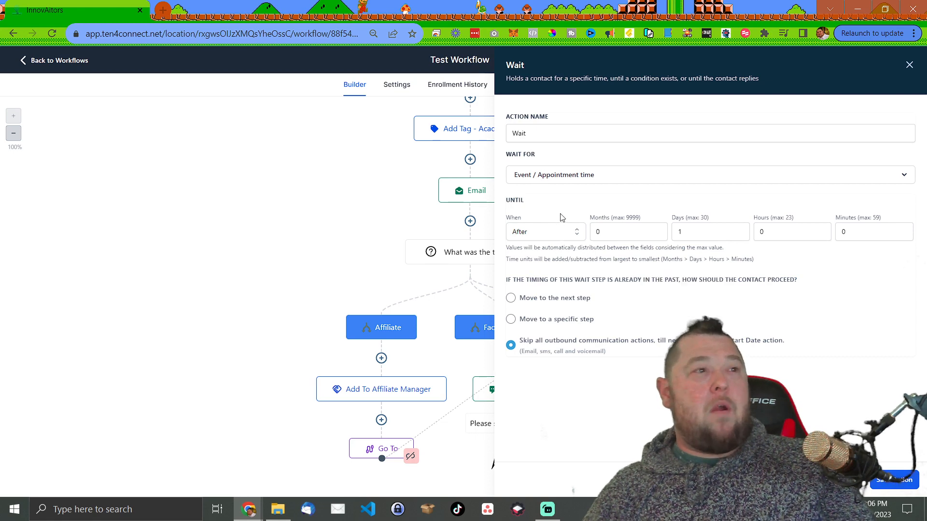
left_click(569, 236)
left_click(543, 287)
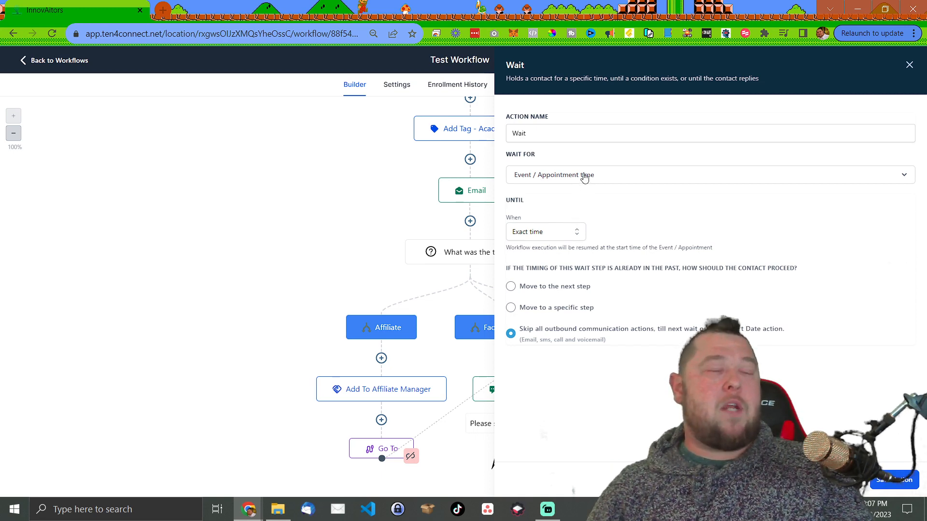
- Switch the Wait For condition to Overdue
left_click(617, 177)
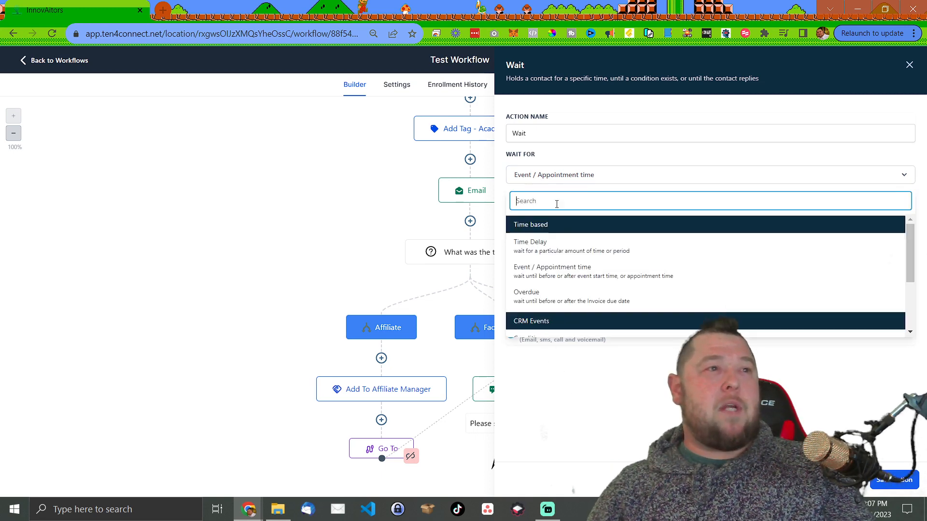
left_click(552, 306)
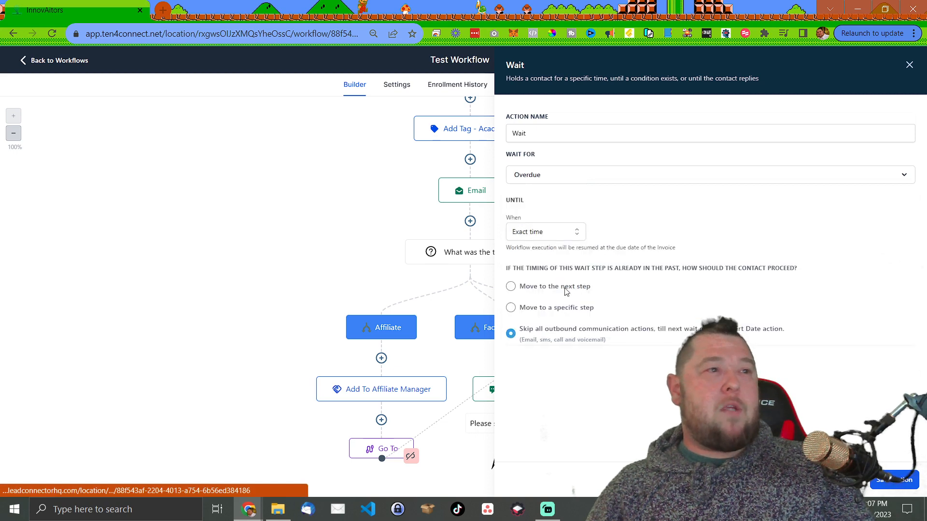
left_click(581, 176)
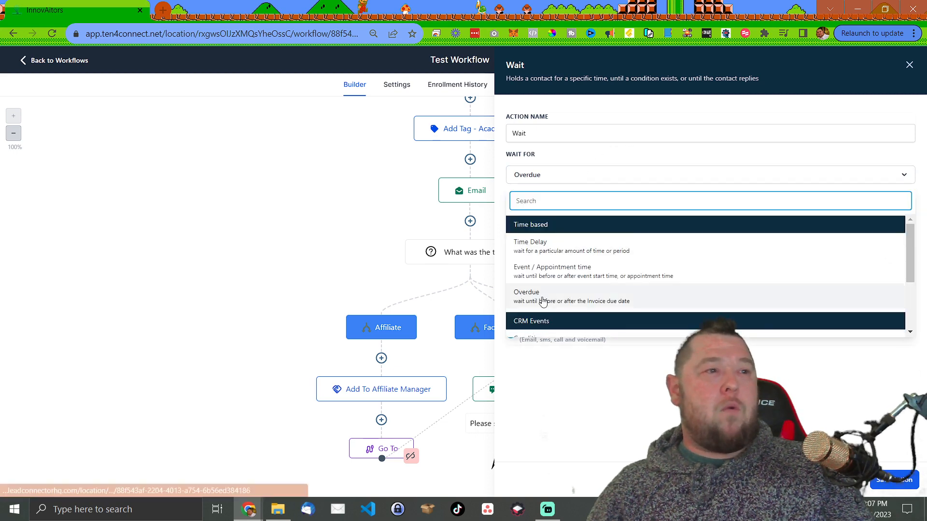
left_click(619, 301)
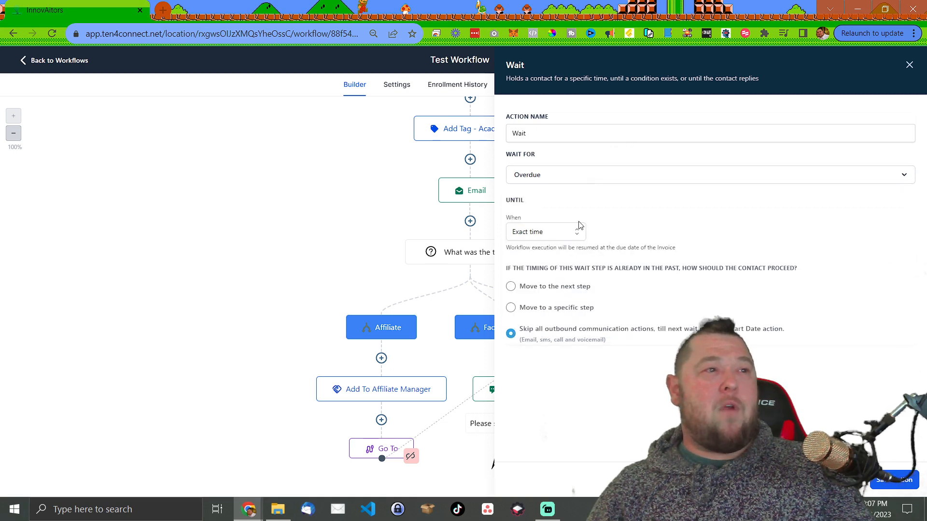
- Try Before and After the due date, set Exact time, then close the Wait panel unsaved
left_click(566, 230)
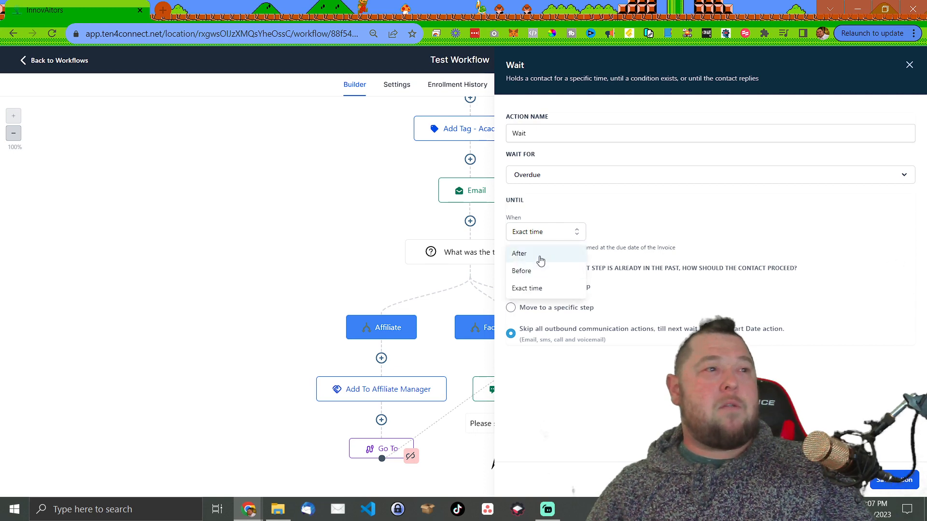
left_click(539, 271)
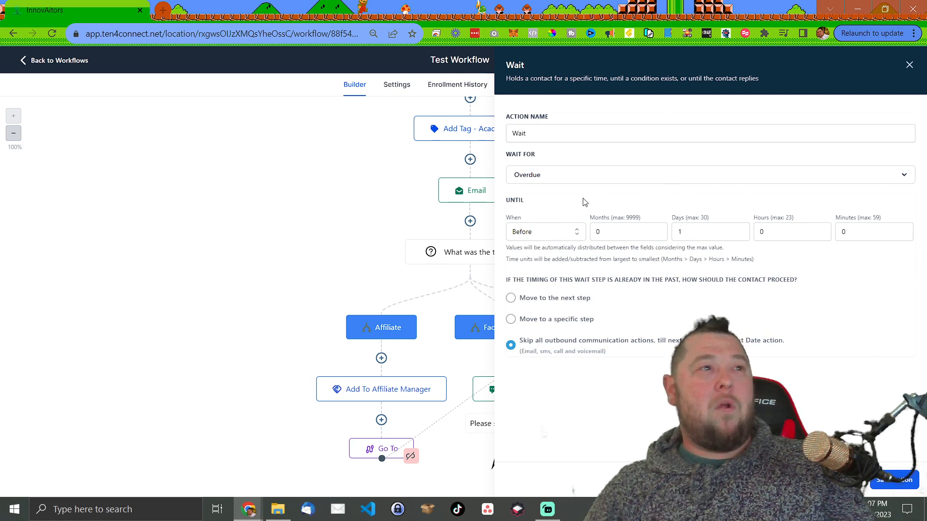
left_click(556, 236)
left_click(530, 256)
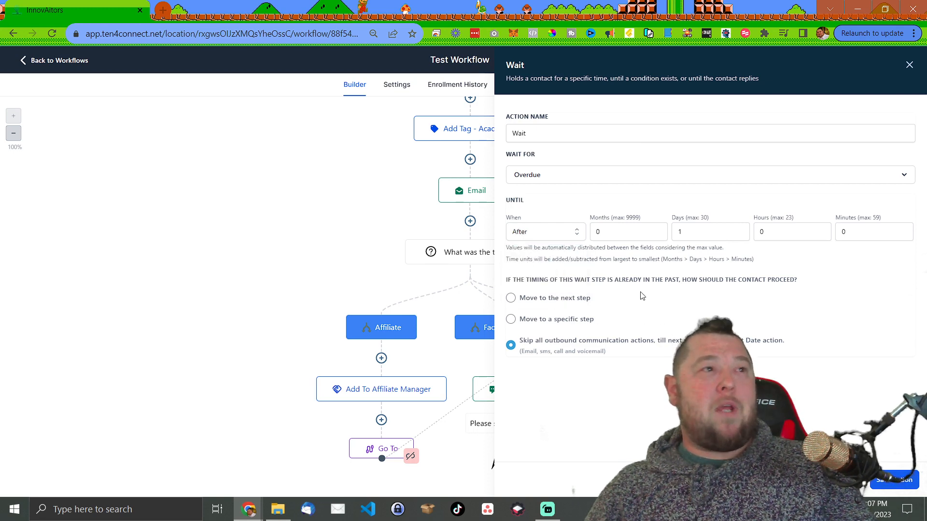
left_click(560, 236)
left_click(535, 288)
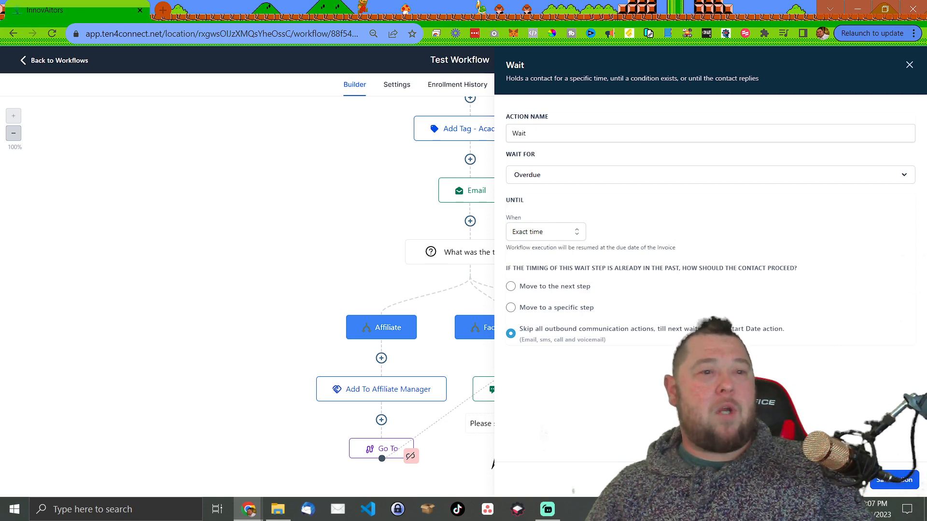
left_click(846, 480)
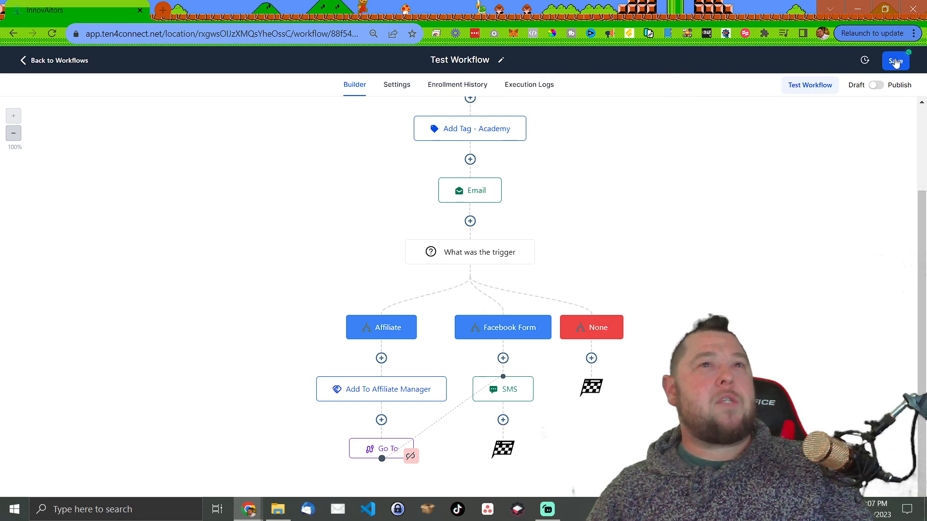
- Toggle Publish on and back off, save the workflow, and dismiss the saved confirmation
left_click(876, 86)
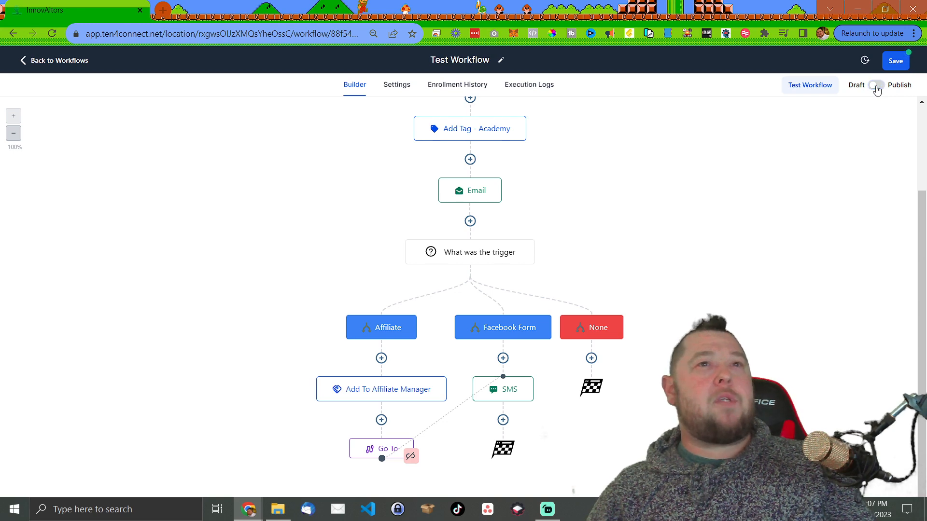
left_click(877, 86)
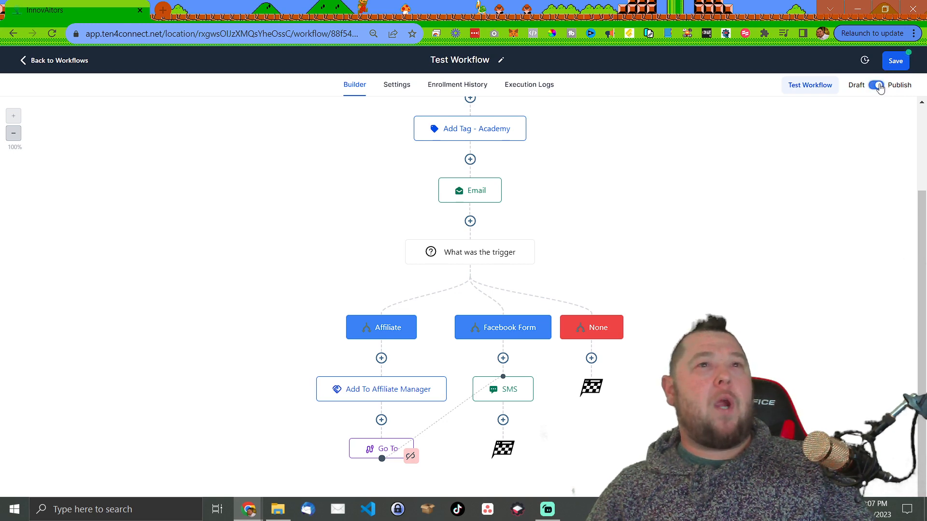
left_click(892, 66)
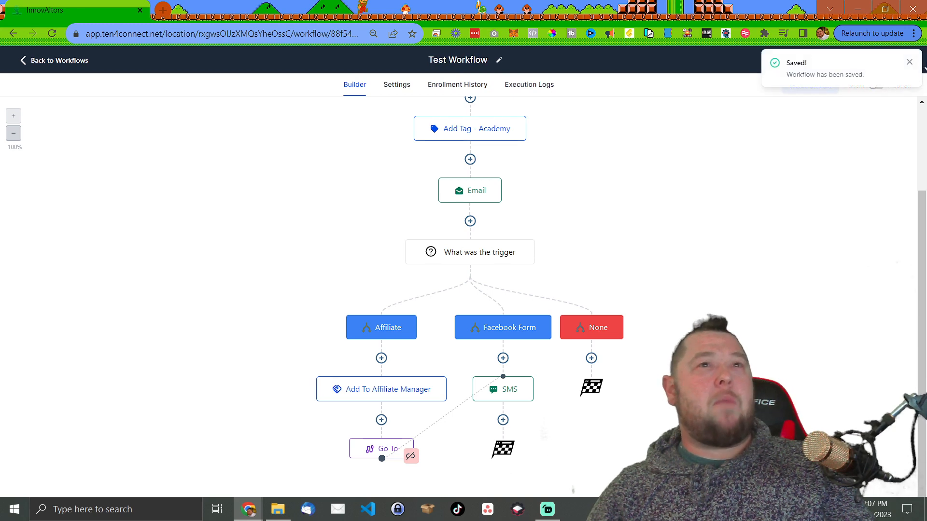
left_click(909, 61)
- Open the workflow test options and its contact list, then close them without running a test
left_click(805, 91)
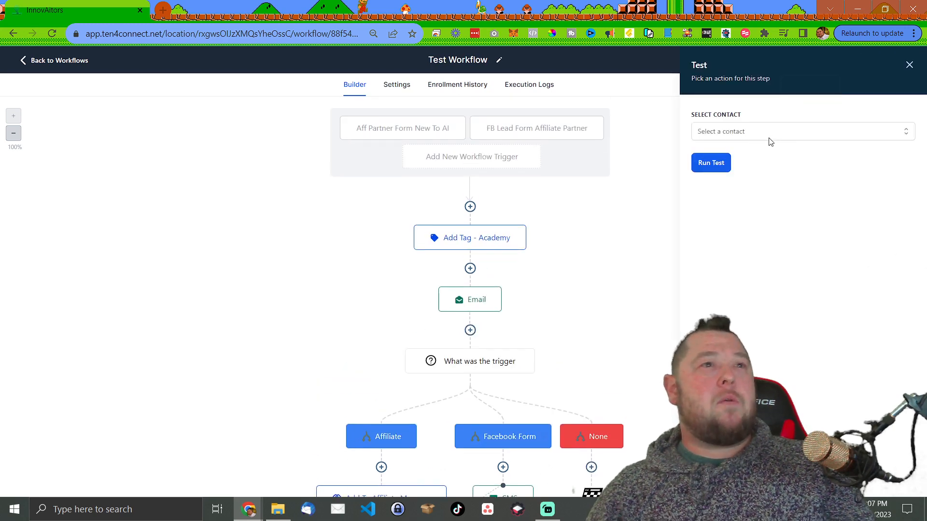
left_click(751, 137)
left_click(757, 118)
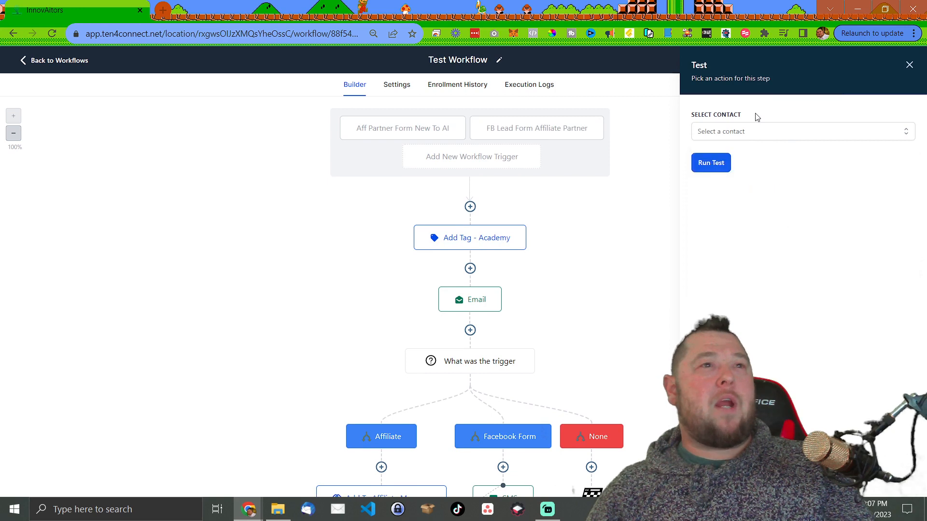
left_click(909, 65)
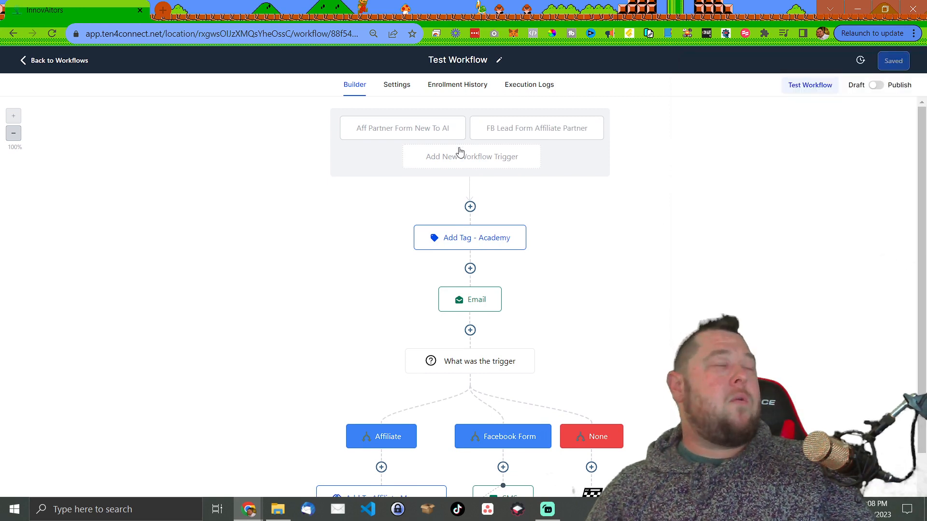
scroll(468, 280, "down", 2)
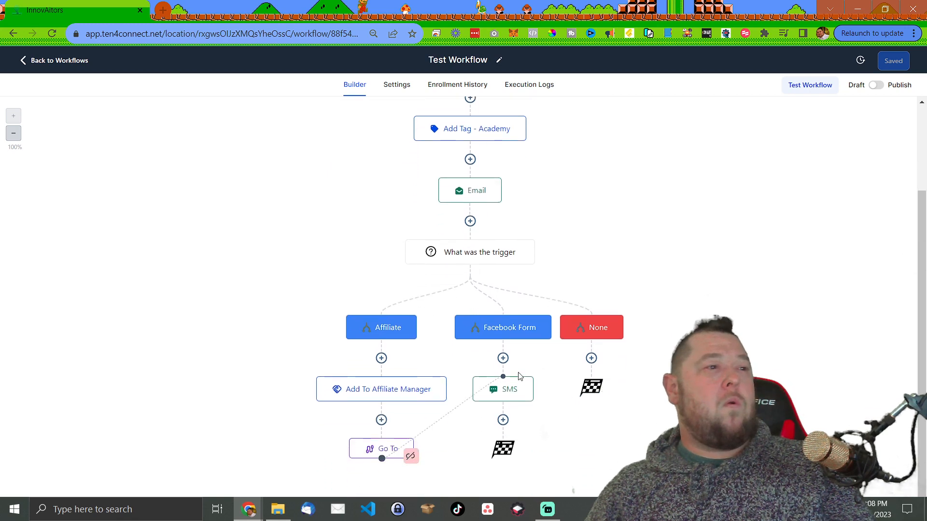
scroll(517, 375, "up", 1)
scroll(452, 290, "up", 1)
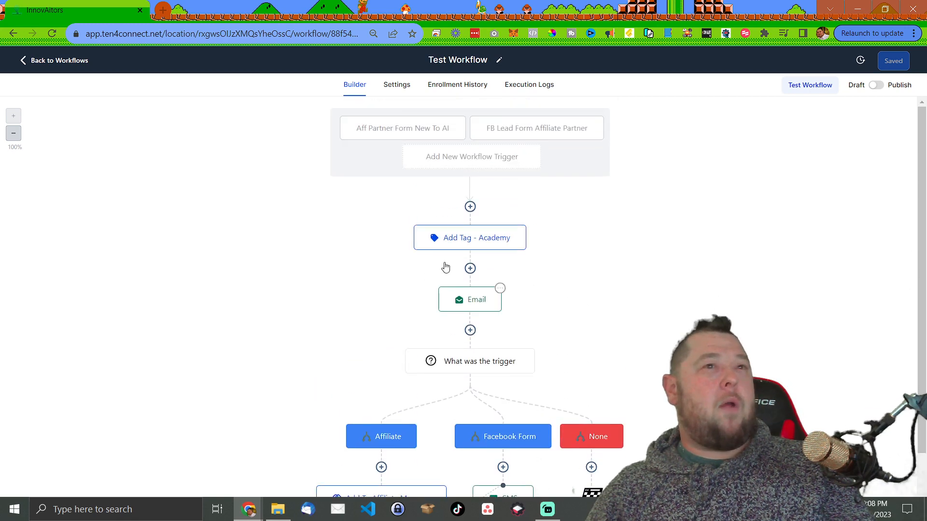
scroll(456, 174, "down", 2)
scroll(456, 193, "up", 2)
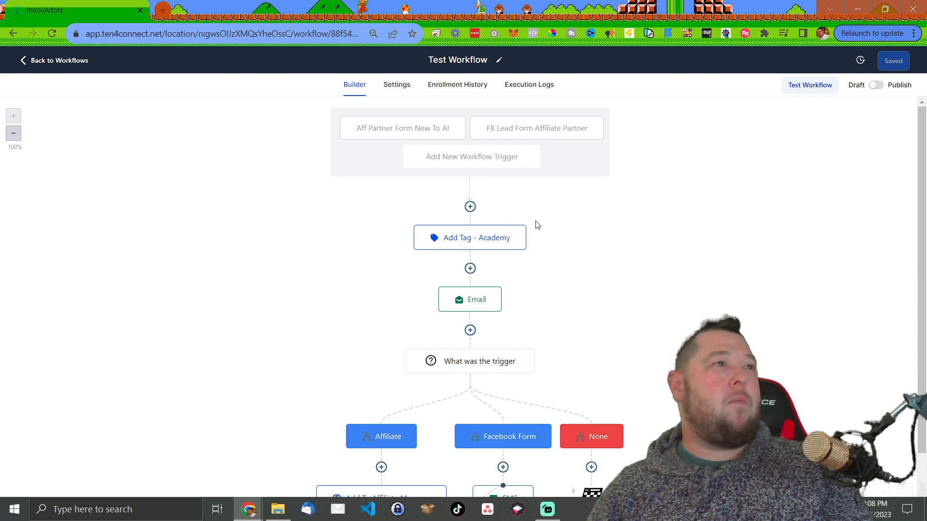
scroll(537, 225, "down", 2)
scroll(526, 177, "up", 2)
left_click(428, 126)
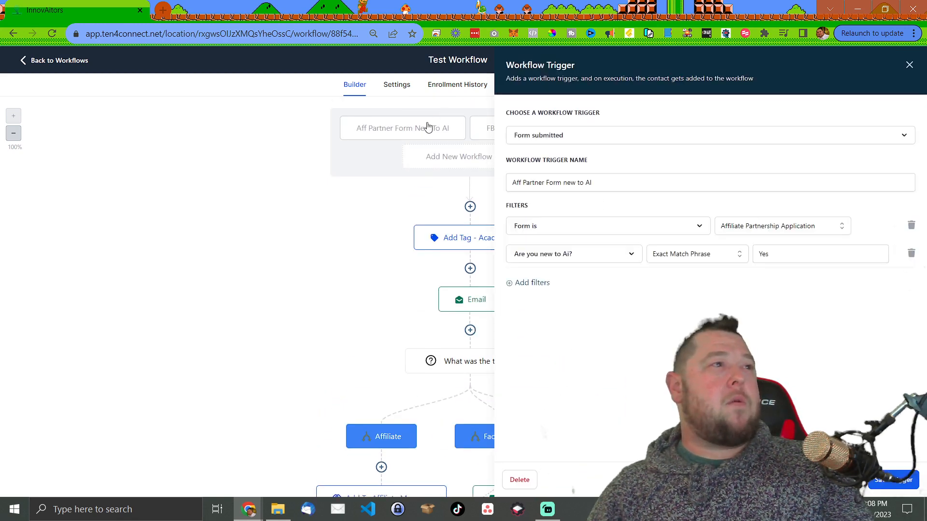
left_click(909, 66)
left_click(551, 128)
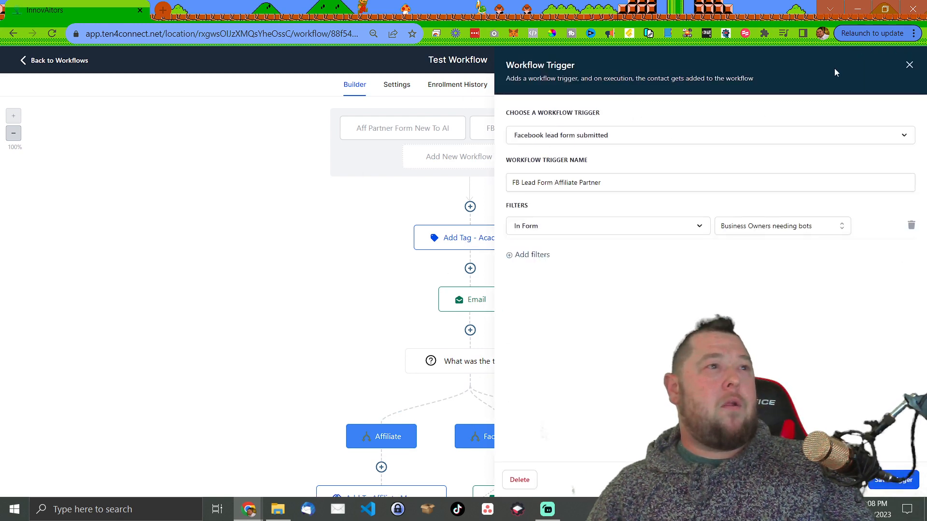
left_click(910, 65)
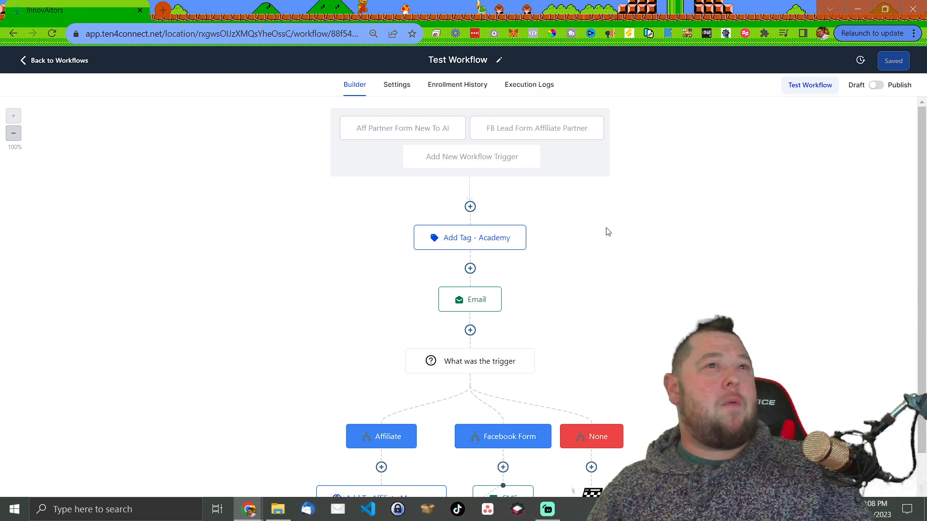
scroll(607, 232, "down", 2)
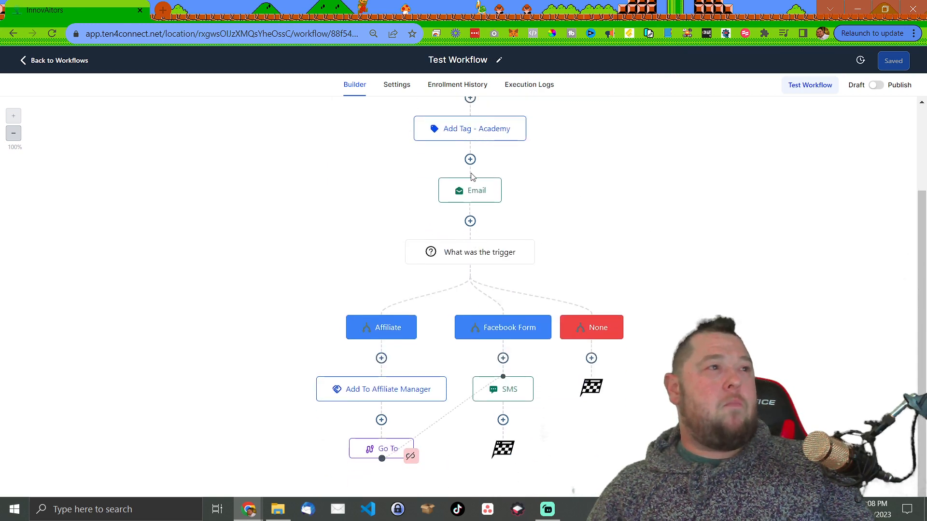
scroll(449, 189, "up", 2)
scroll(366, 227, "down", 2)
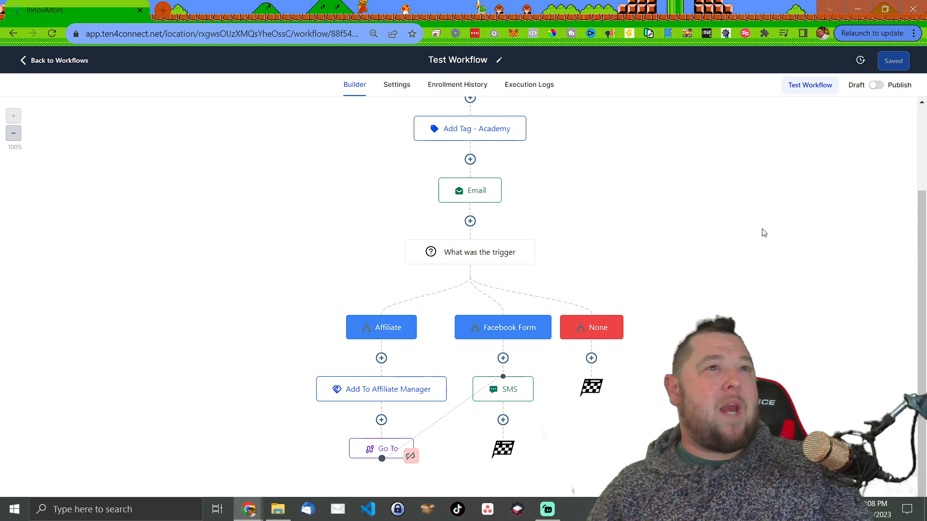
scroll(797, 191, "up", 3)
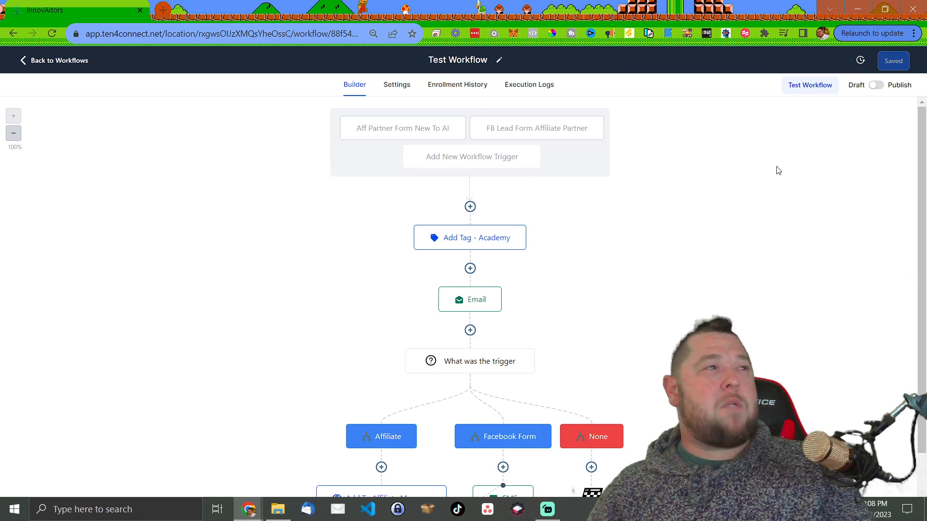